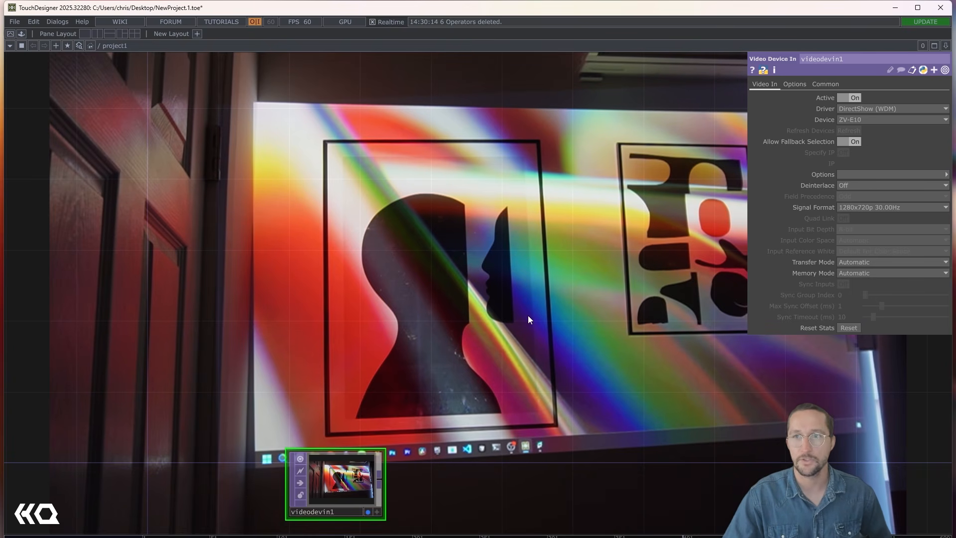
- Bring the silhouette and abstract-shapes print images into the network and connect a Null TOP to each one
drag(528, 319, 308, 313)
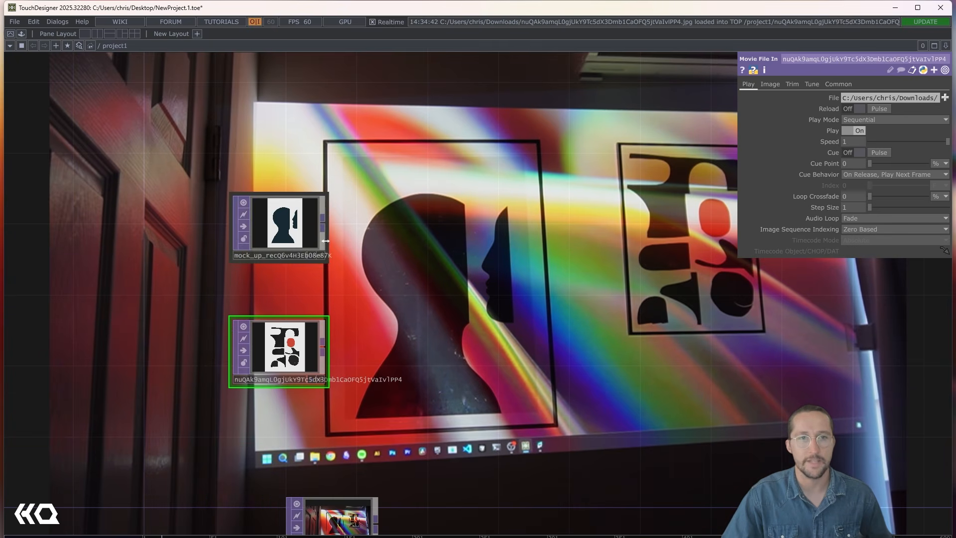
click(315, 226)
key(alt+n)
click(432, 231)
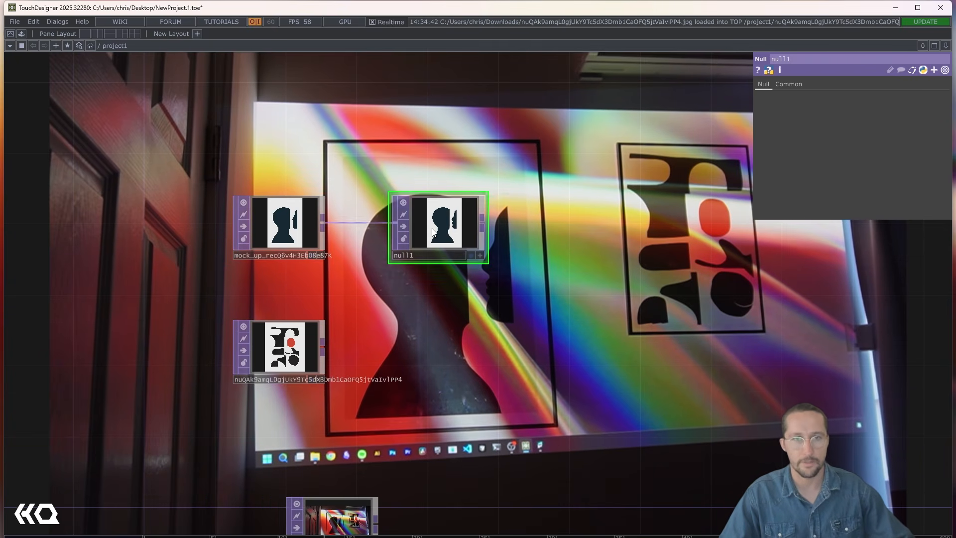
click(310, 347)
key(alt+n)
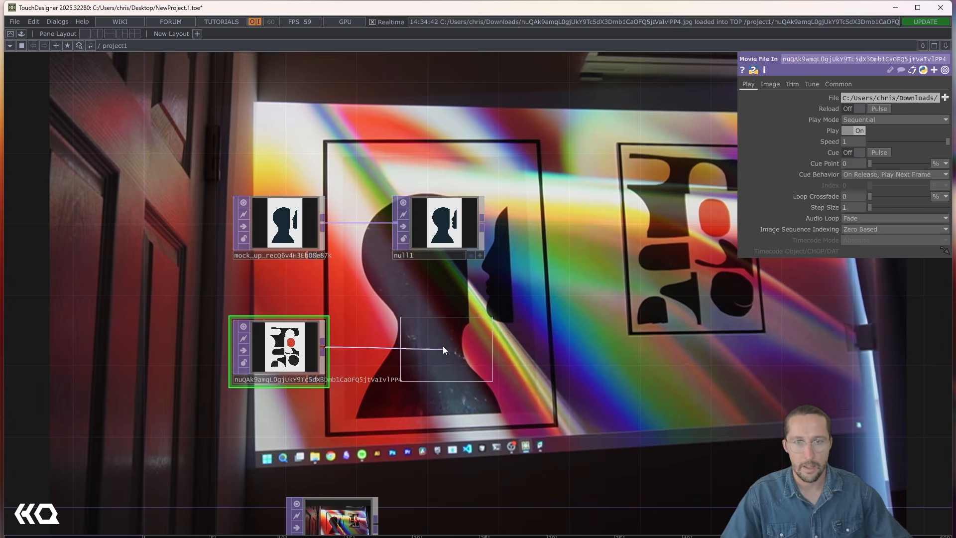
click(443, 346)
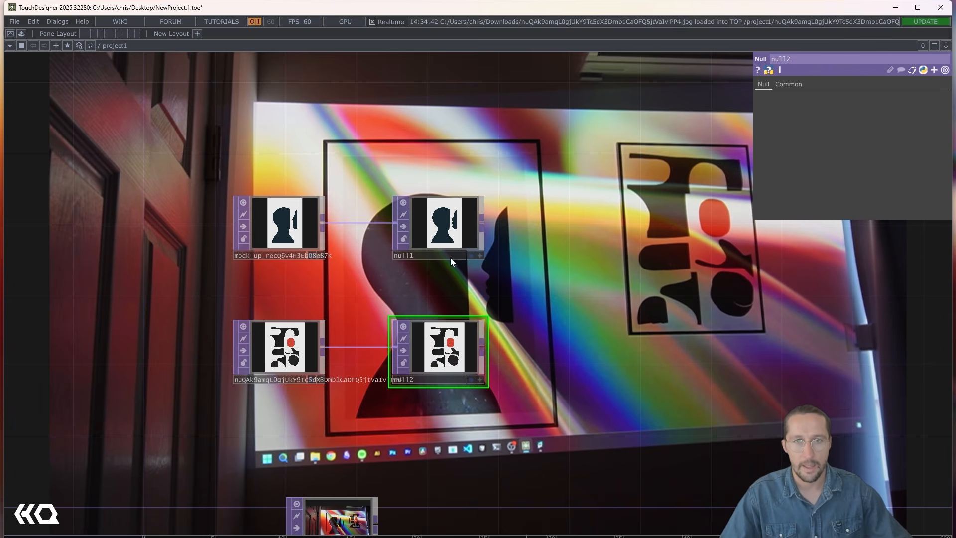
- Connect a Syphon Spout Out TOP to each of the two Nulls
key(Tab)
text(spout)
key(Return)
click(580, 216)
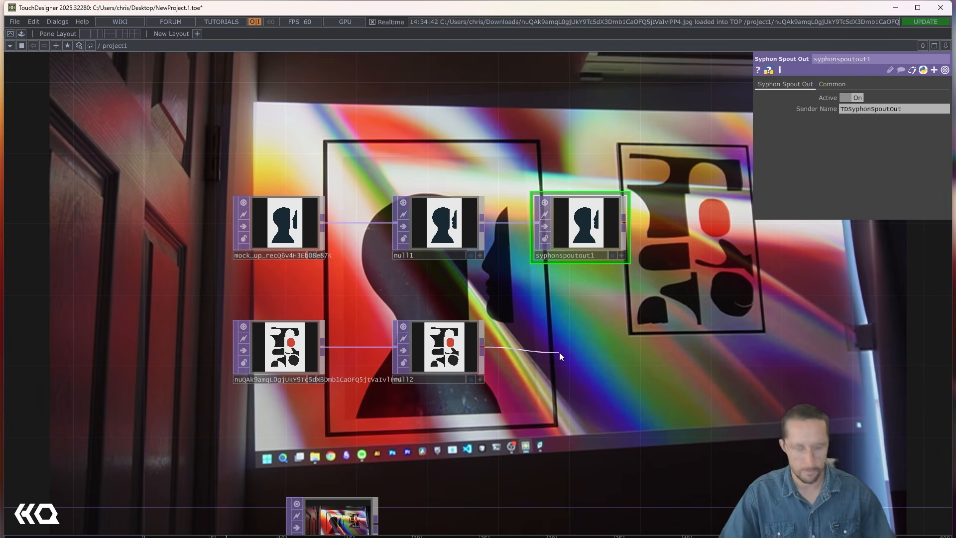
key(Tab)
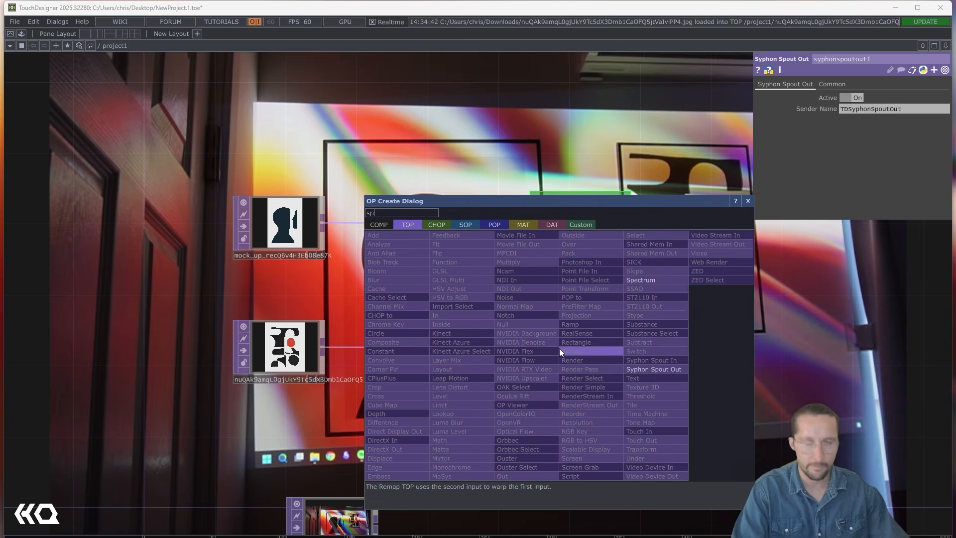
click(669, 369)
- Name the silhouette image's Spout sender print1 and the abstract-shapes image's sender print2
click(507, 212)
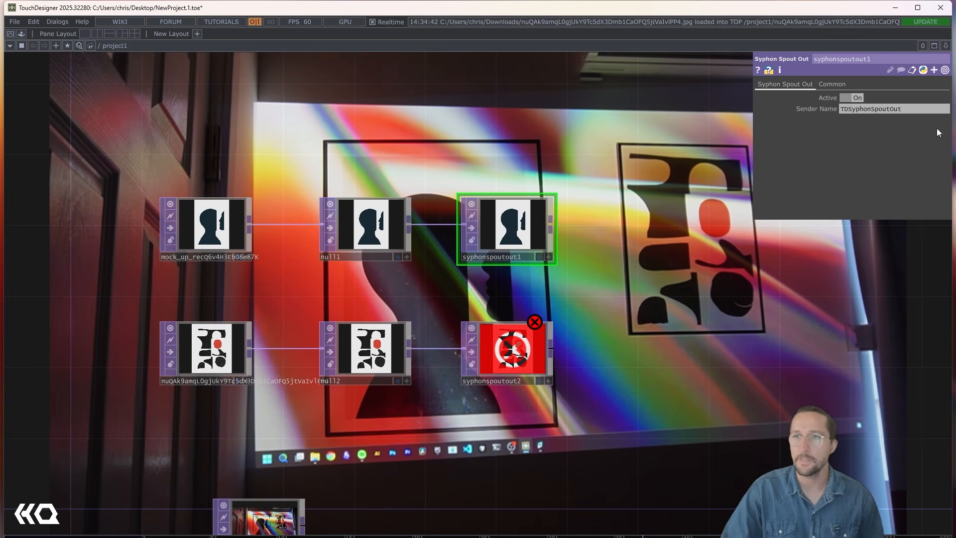
click(915, 106)
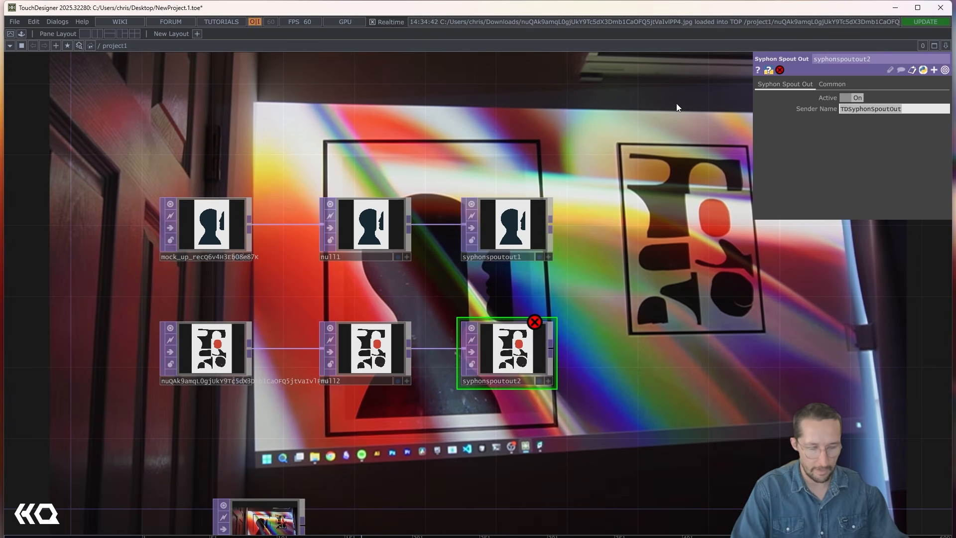
text(print2)
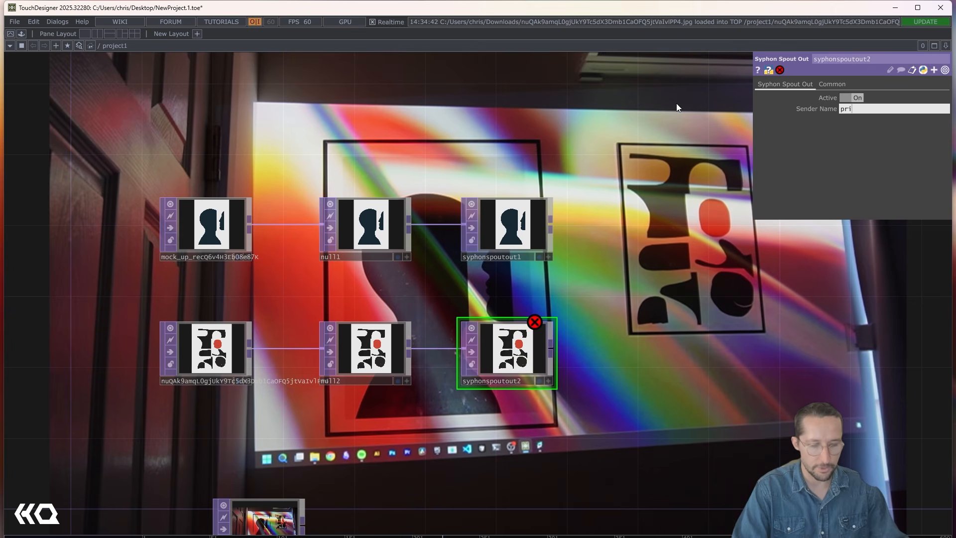
key(Return)
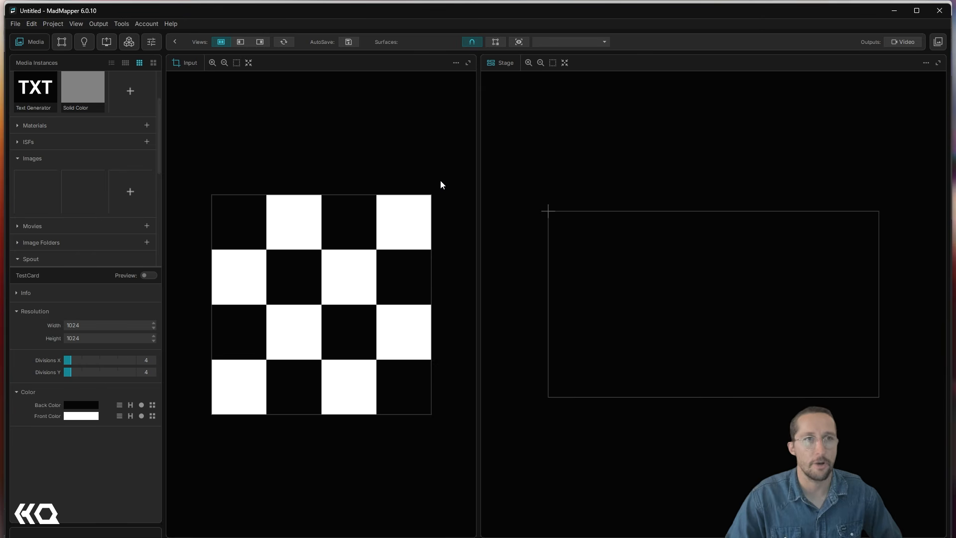
- Switch to MadMapper, turn on Full Screen Mode for the output, and check the projection in TouchDesigner's camera feed
click(103, 22)
click(109, 42)
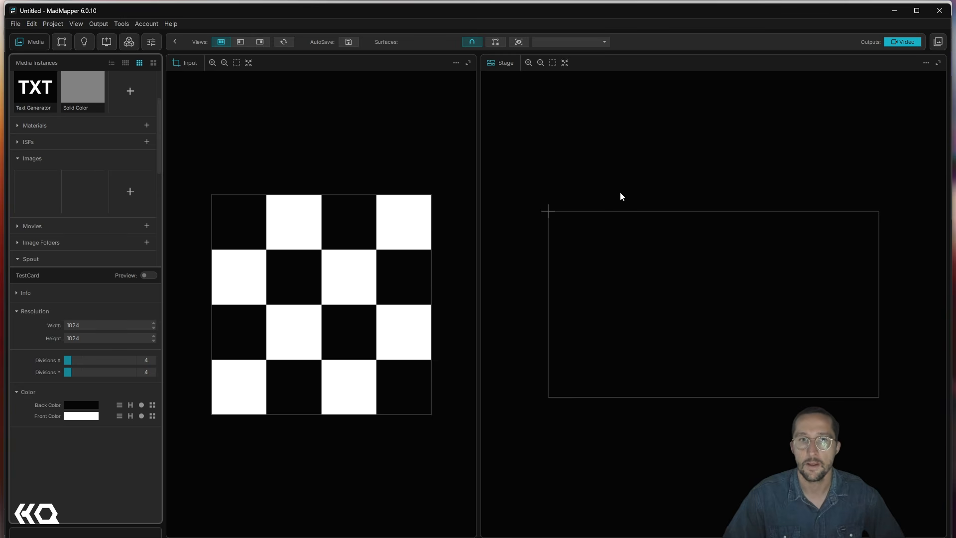
key(alt+Tab)
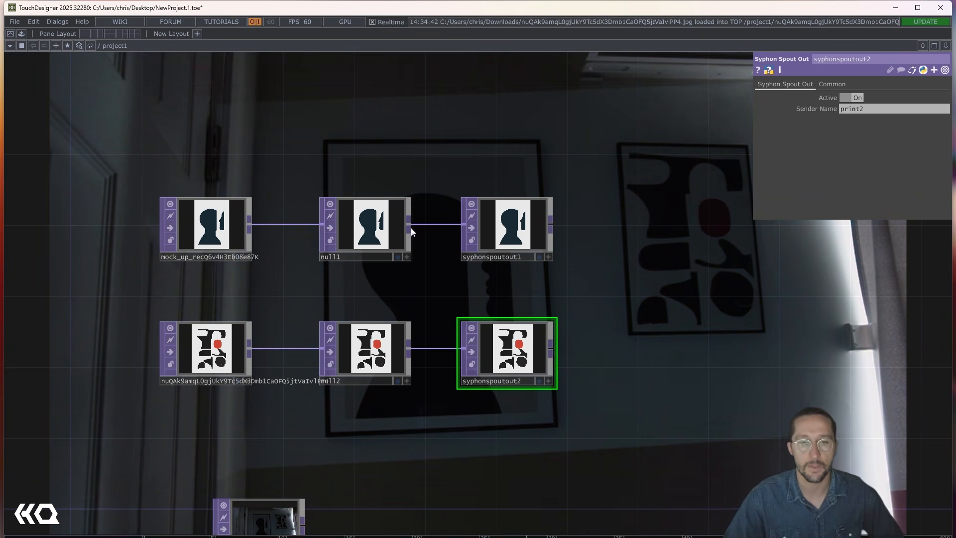
click(411, 537)
click(357, 517)
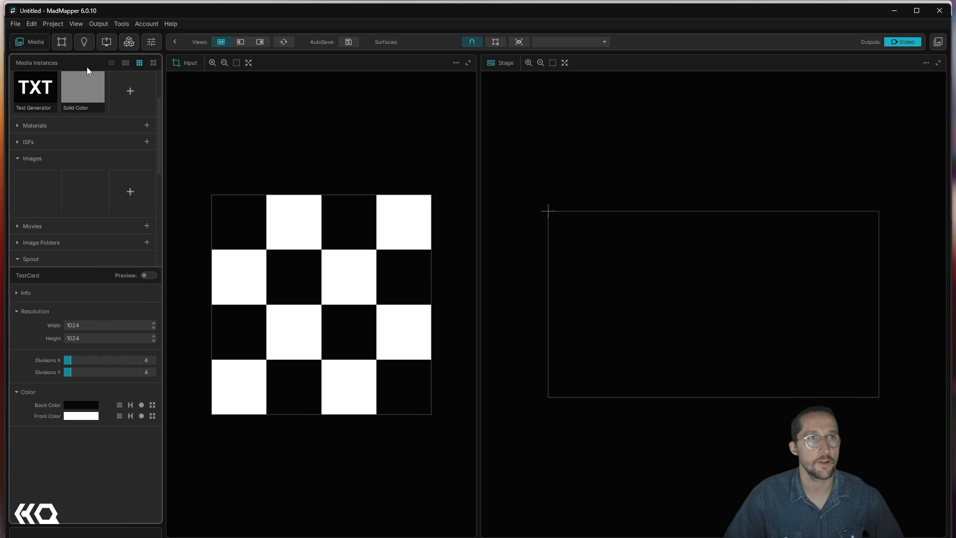
- Add a quad video surface and toggle the Video Cursor option for the output
click(61, 42)
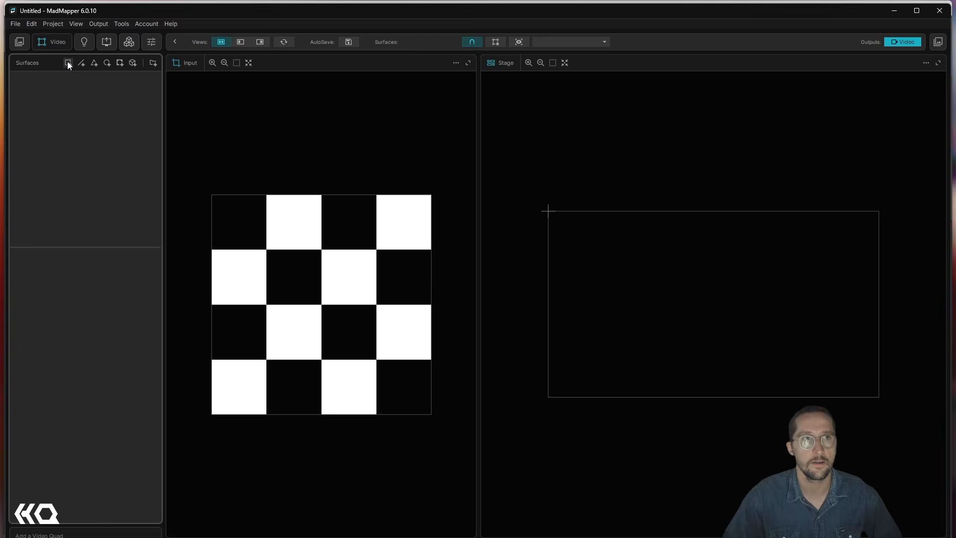
click(68, 63)
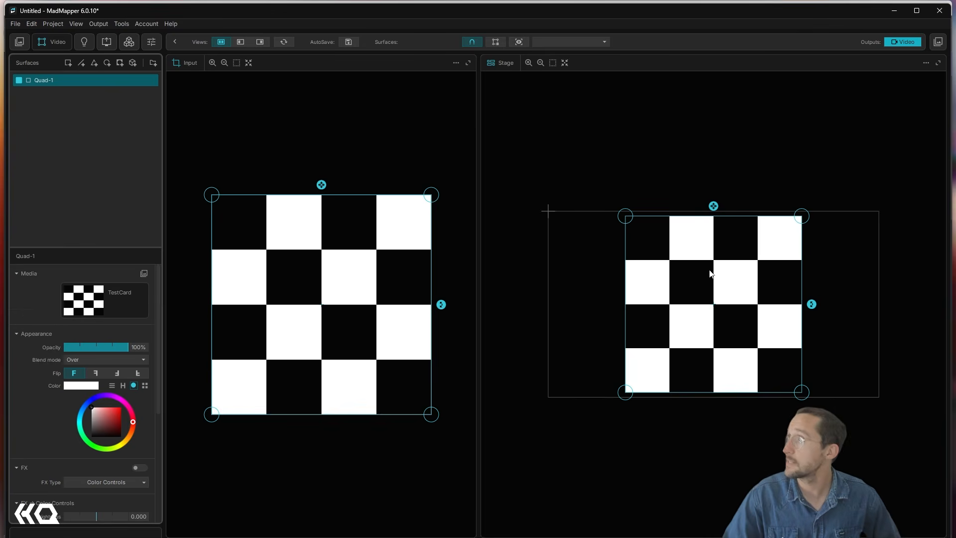
click(101, 25)
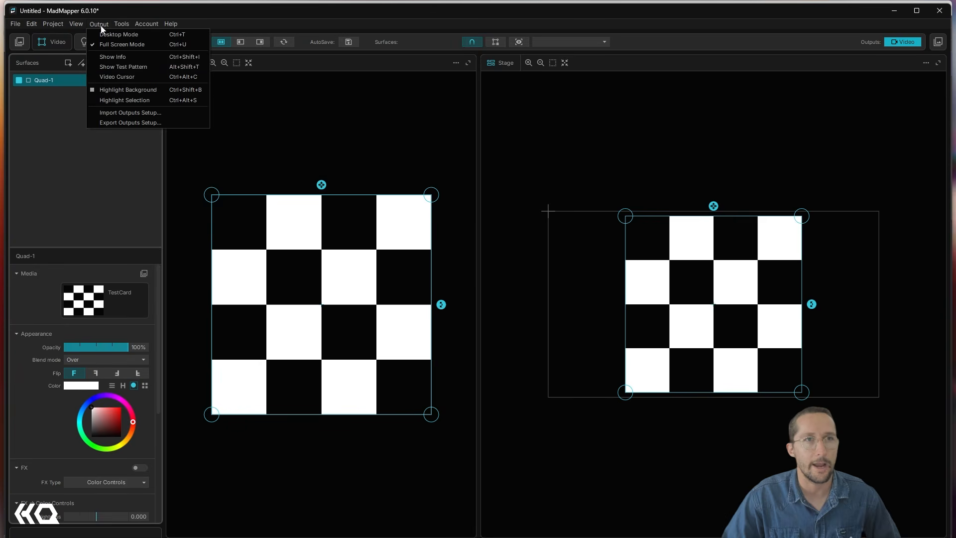
click(124, 75)
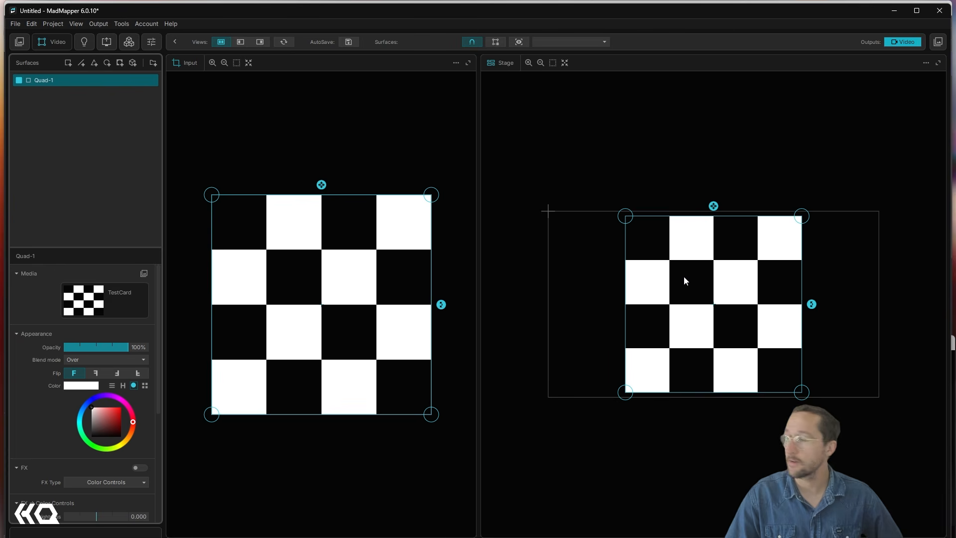
- Move the quad on the stage and pull its corners to fit the larger framed print
drag(705, 304, 651, 292)
drag(601, 229, 589, 236)
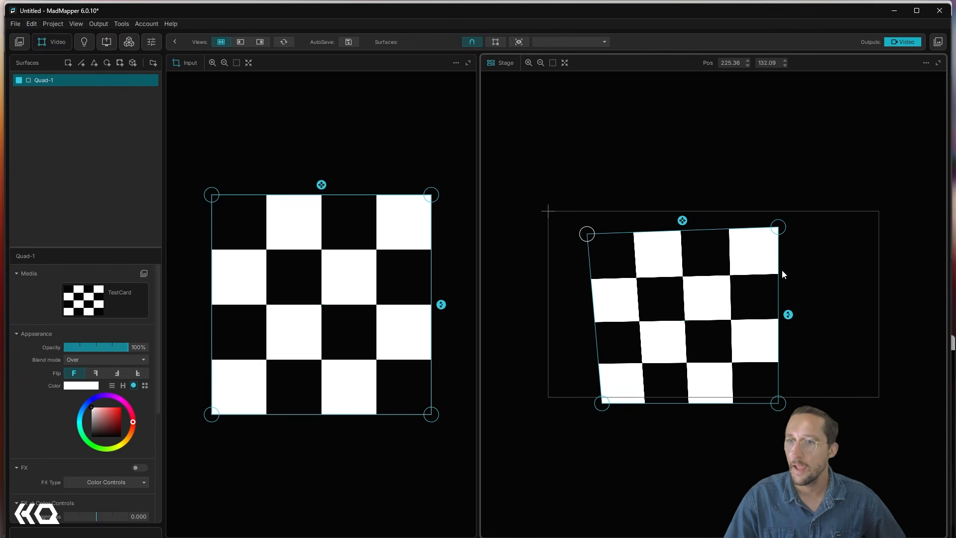
drag(779, 233, 701, 235)
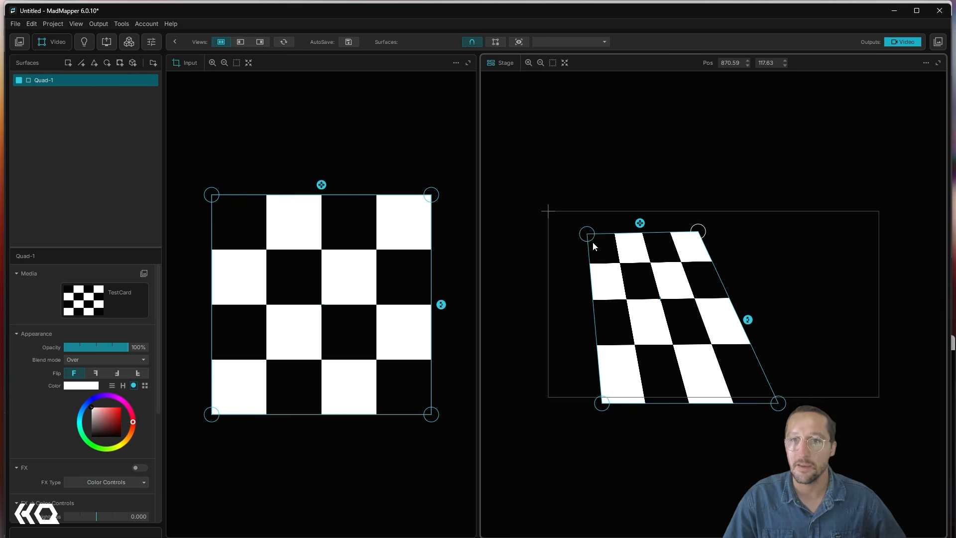
drag(588, 236, 588, 243)
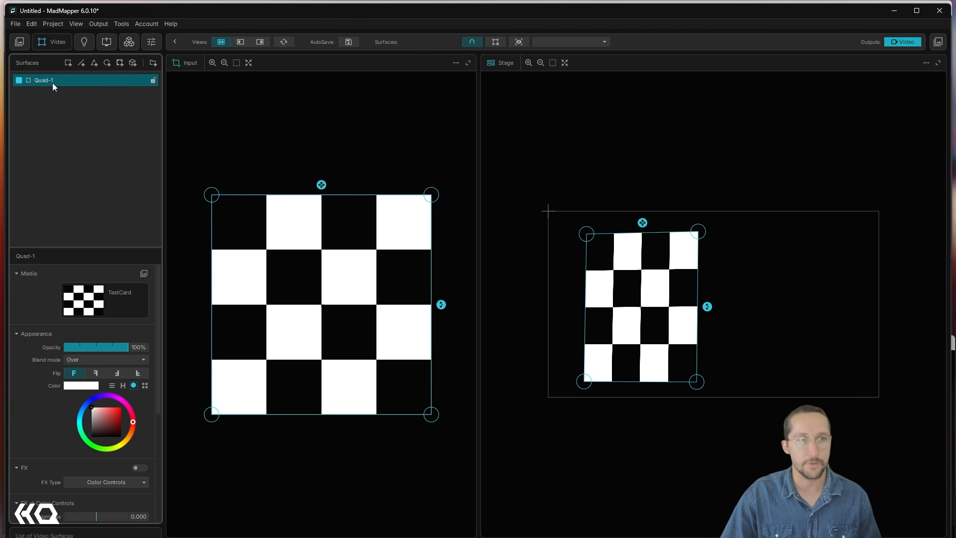
- Duplicate the fitted quad and place the copy beside it in the right half of the stage
key(ctrl+d)
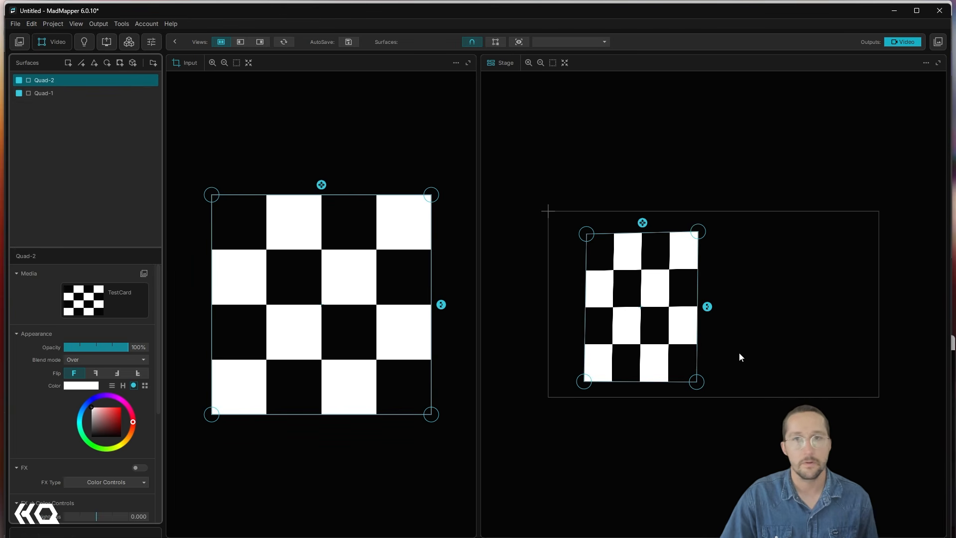
drag(657, 342, 814, 336)
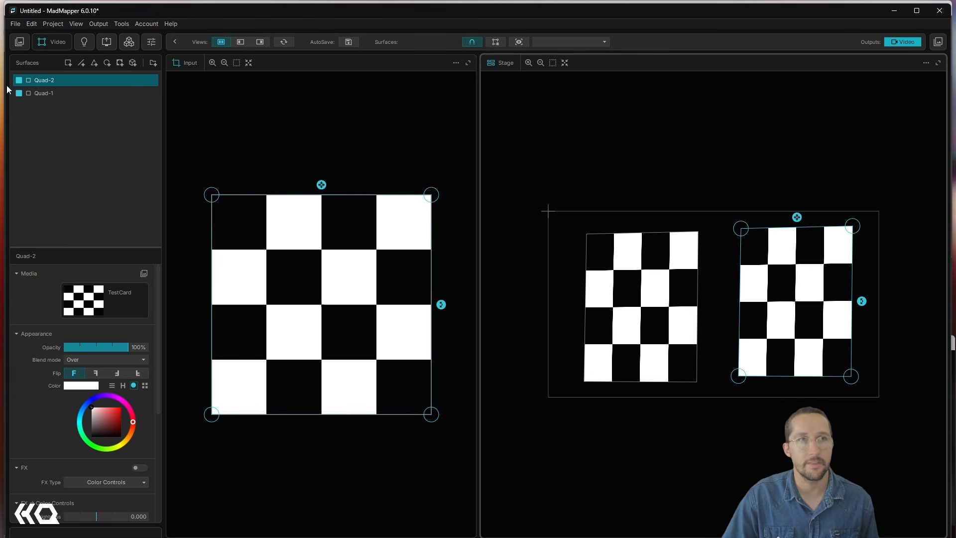
- Rename the duplicated surface as Print2 and the original surface as Print1
double_click(43, 82)
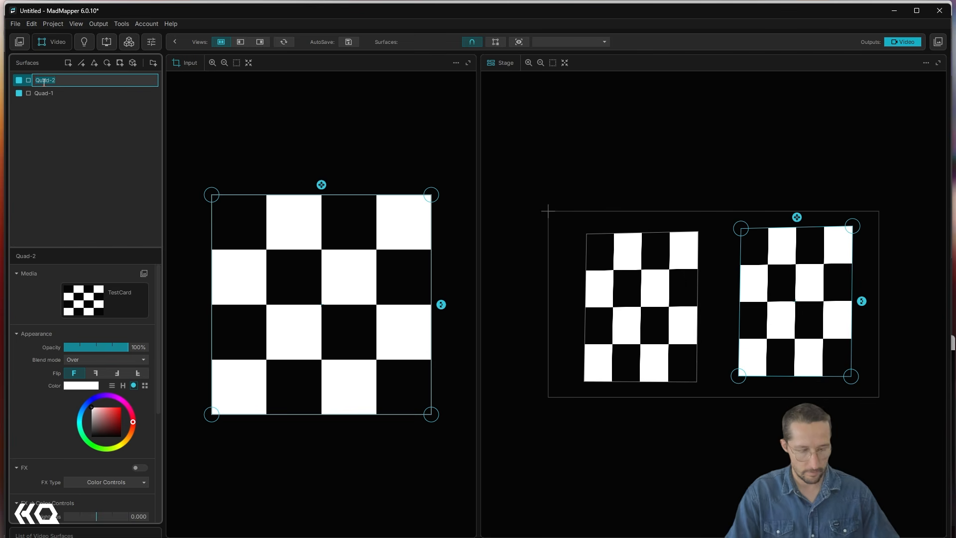
text(P)
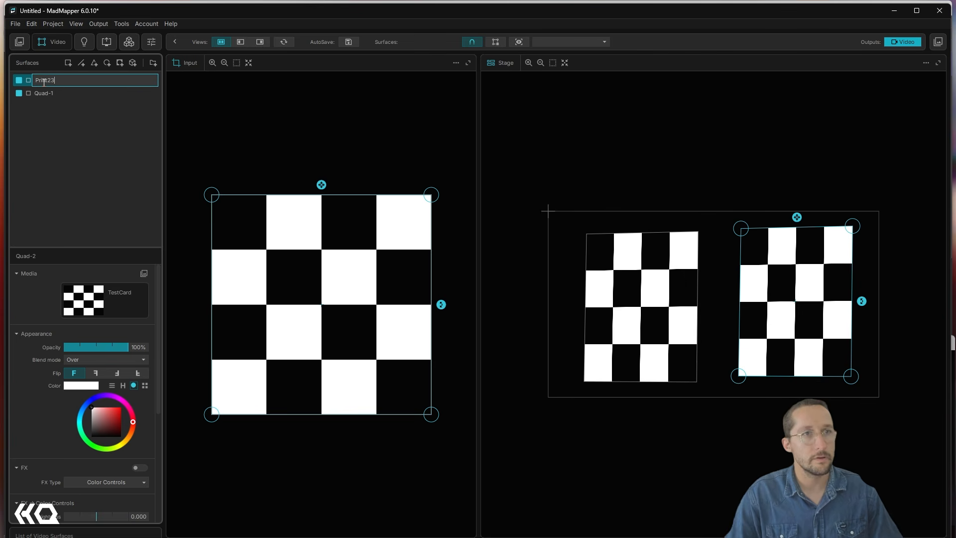
text(rint23)
key(BackSpace)
click(109, 128)
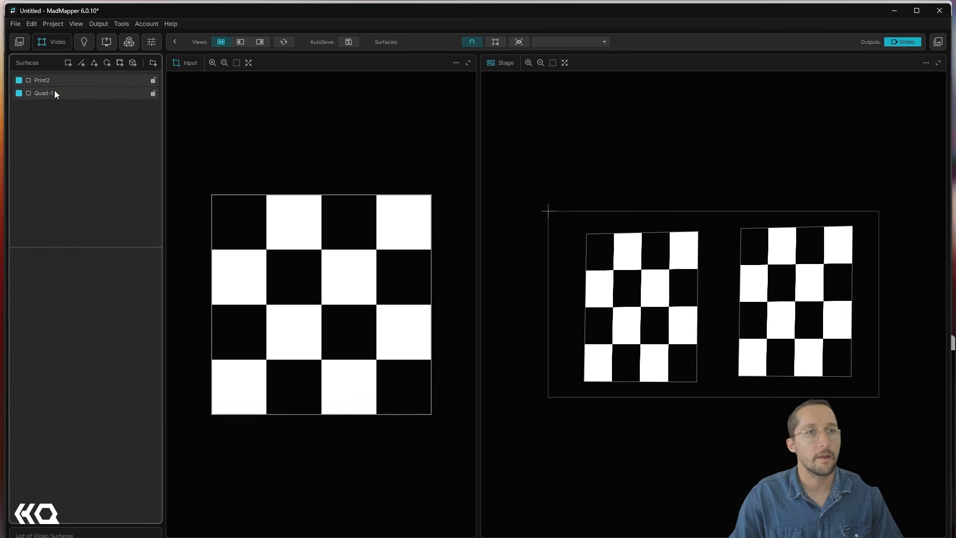
double_click(54, 91)
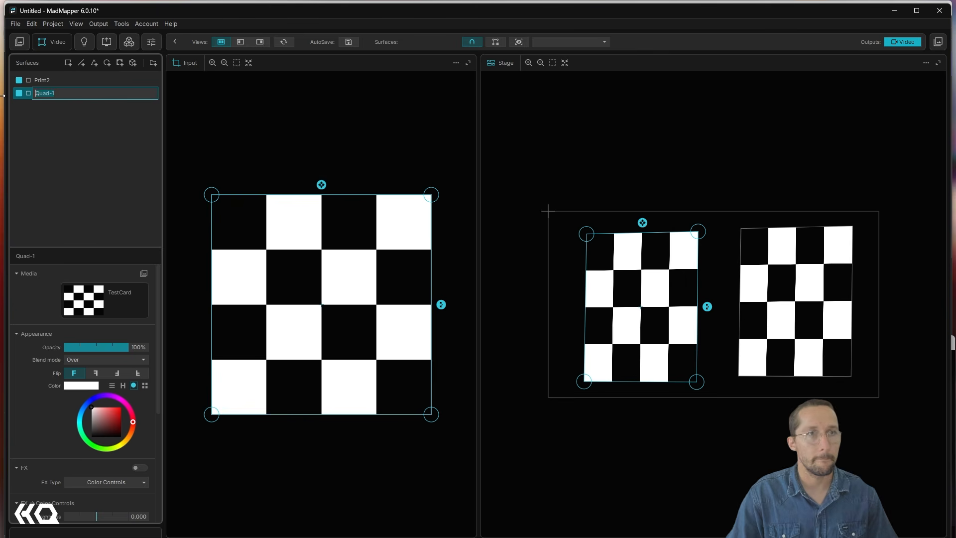
text(Print1)
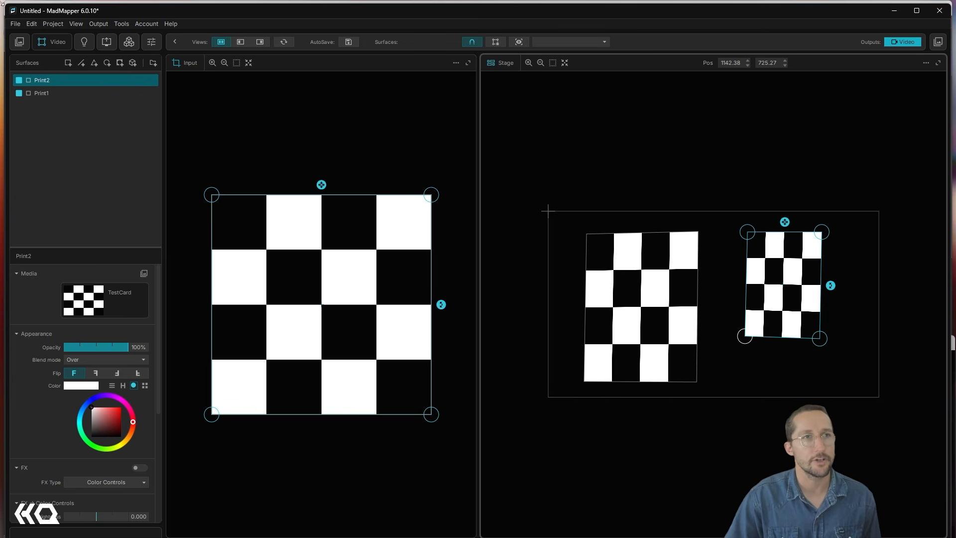
- Assign the print1 Spout source as the media of the larger Print1 surface
click(20, 43)
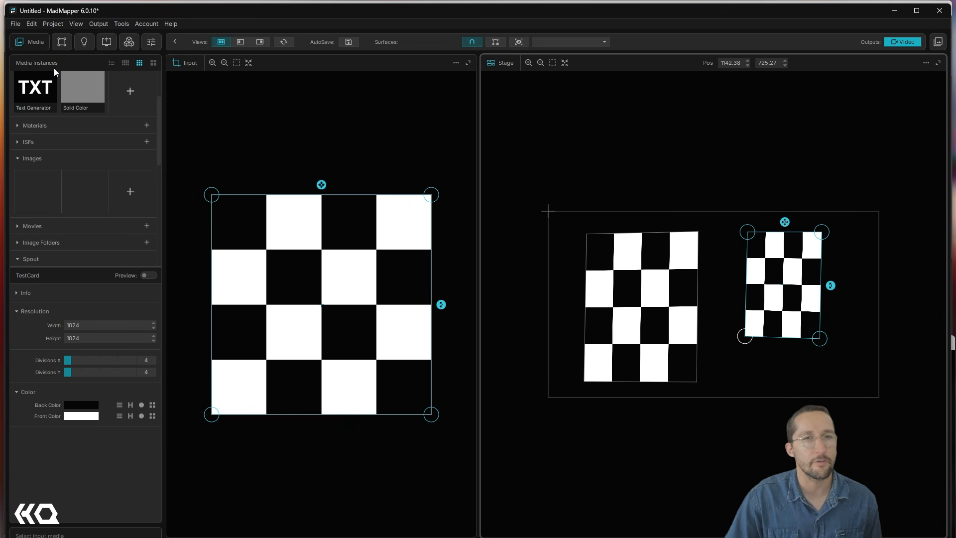
click(342, 295)
scroll(62, 242, down, 2)
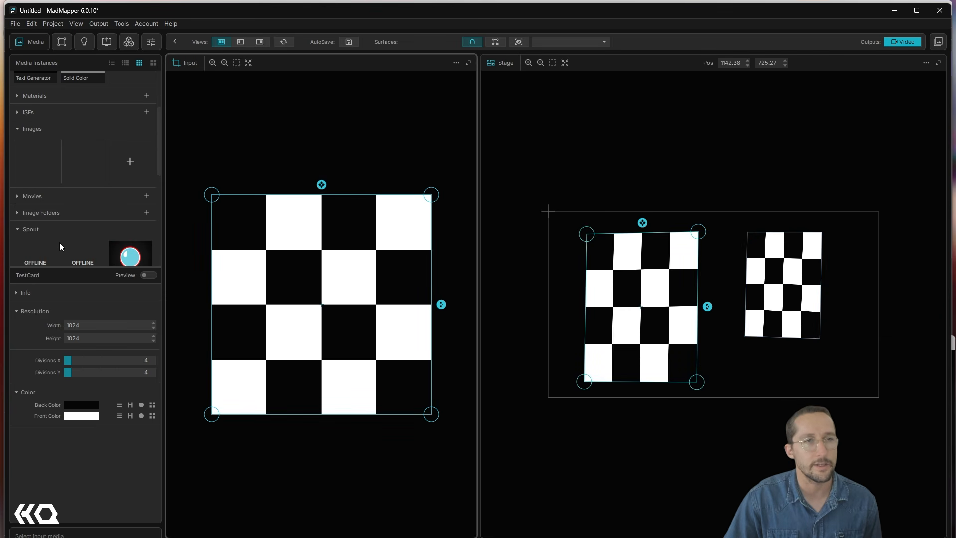
scroll(43, 219, down, 3)
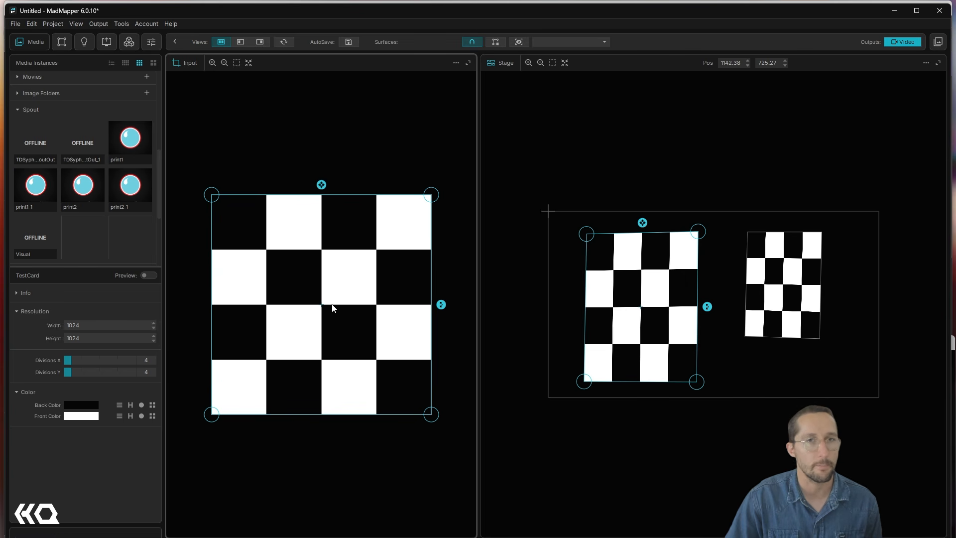
click(130, 149)
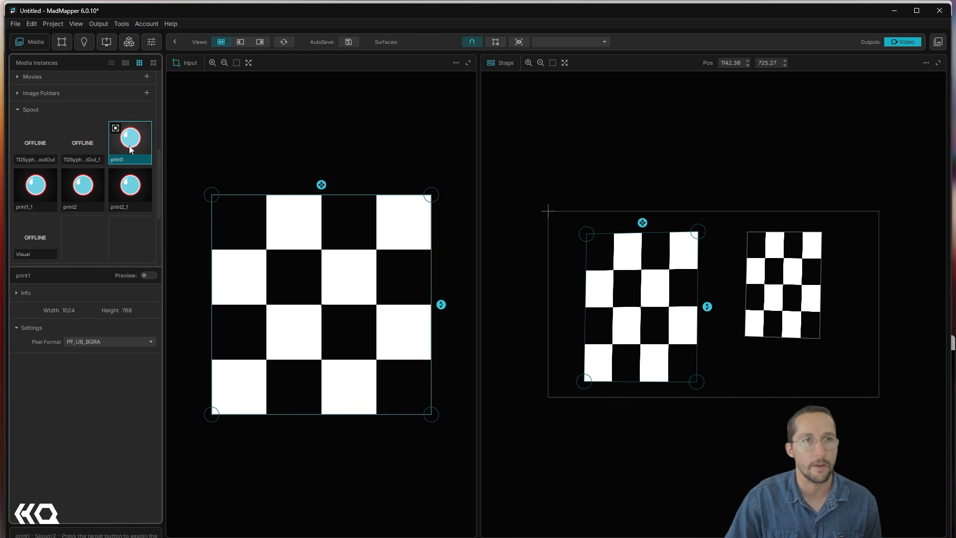
click(138, 144)
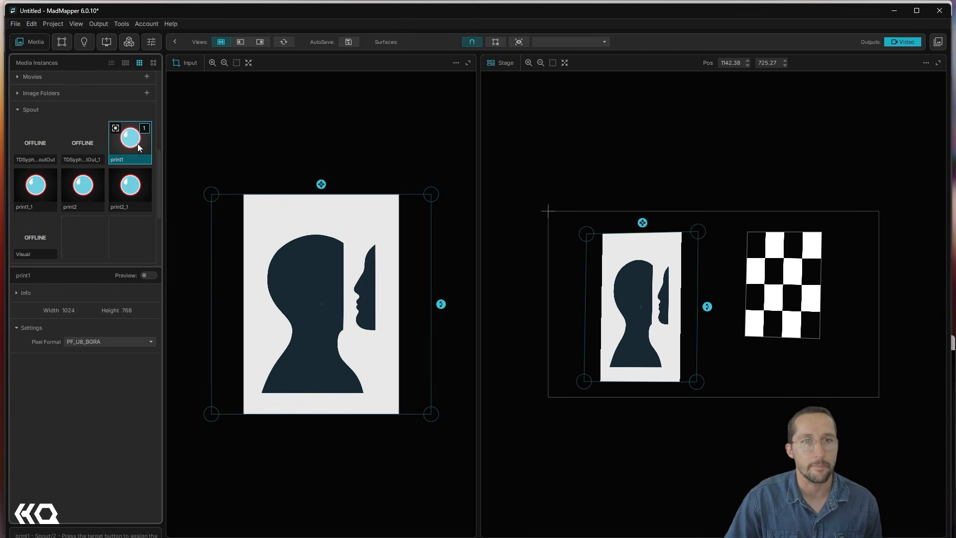
- Assign the print2 Spout source as the media of the smaller Print2 surface
click(811, 273)
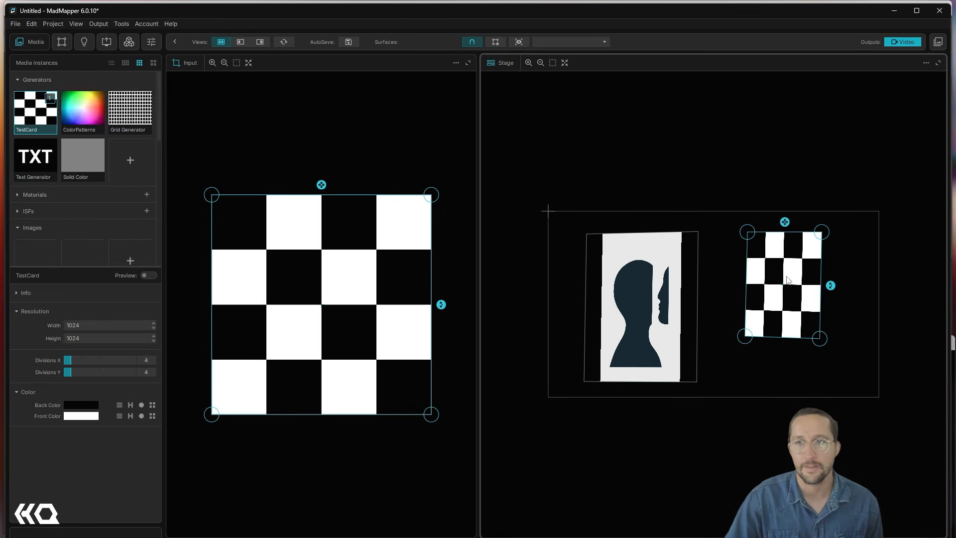
scroll(108, 208, down, 3)
scroll(55, 189, down, 3)
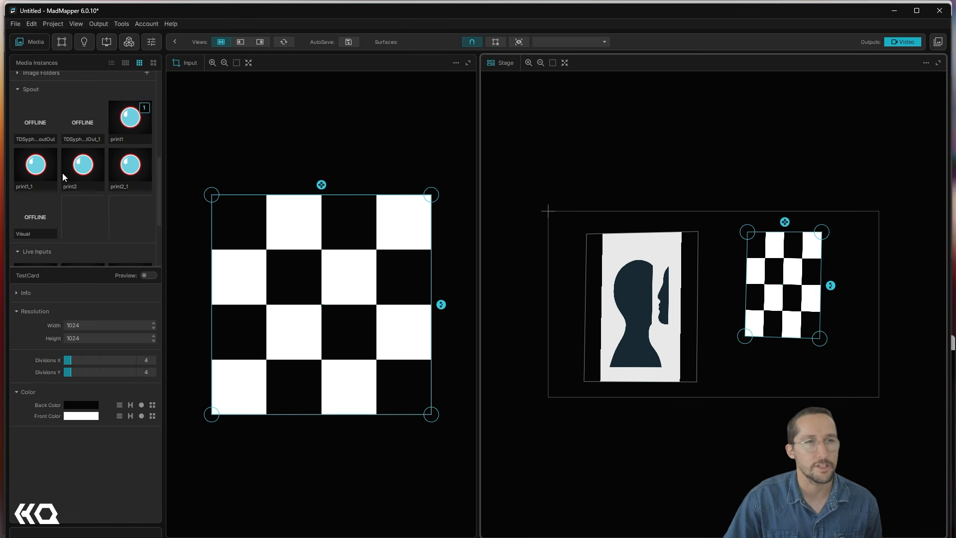
click(82, 167)
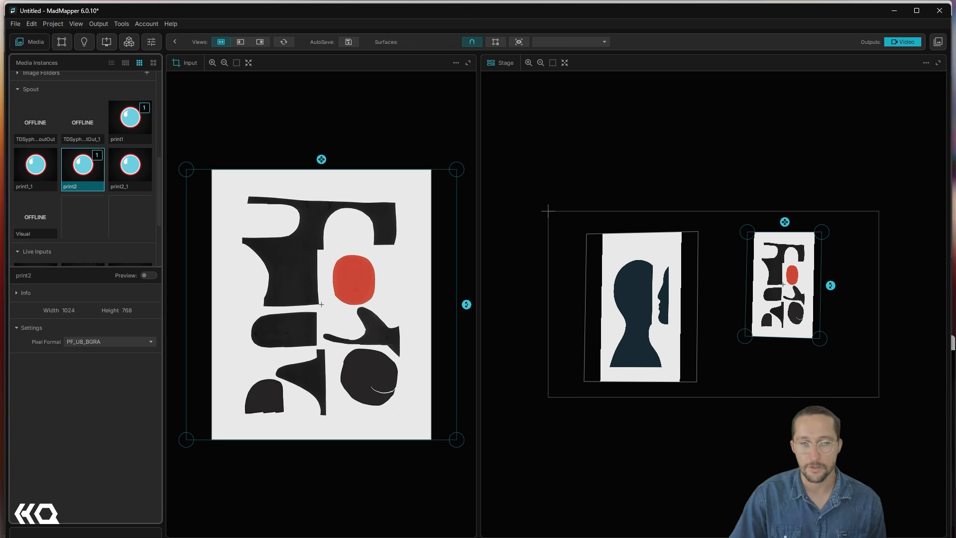
- Switch to TouchDesigner and compare the live camera view of the projection with the two framed prints
click(339, 515)
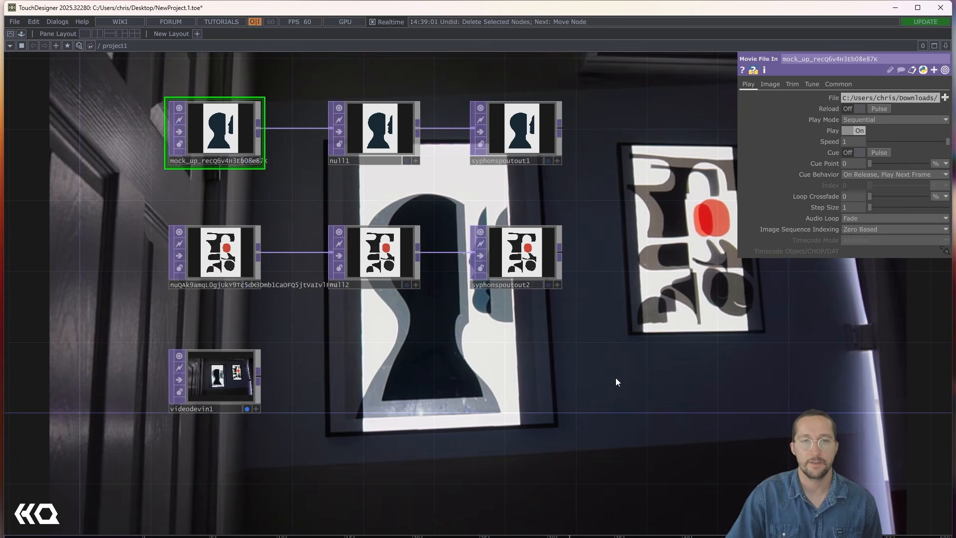
drag(615, 381, 296, 403)
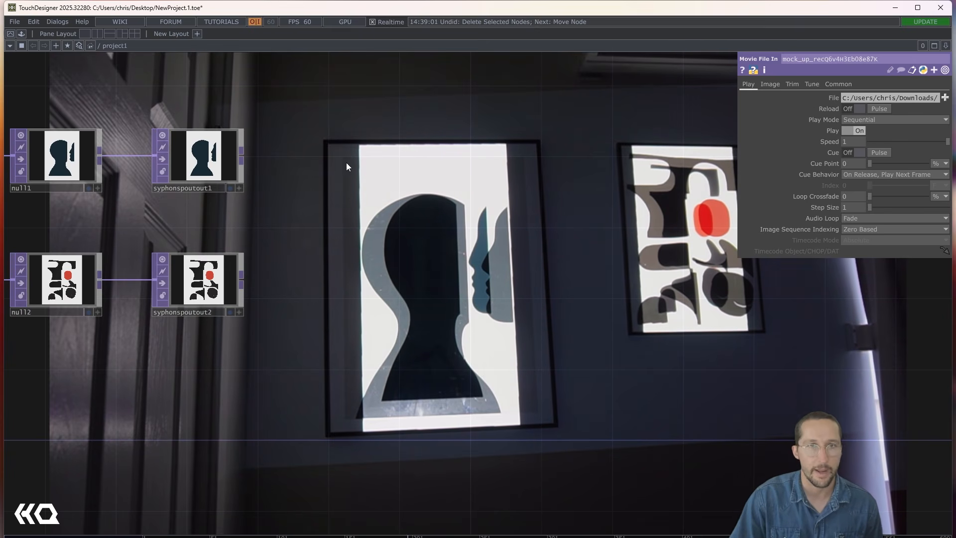
key(h)
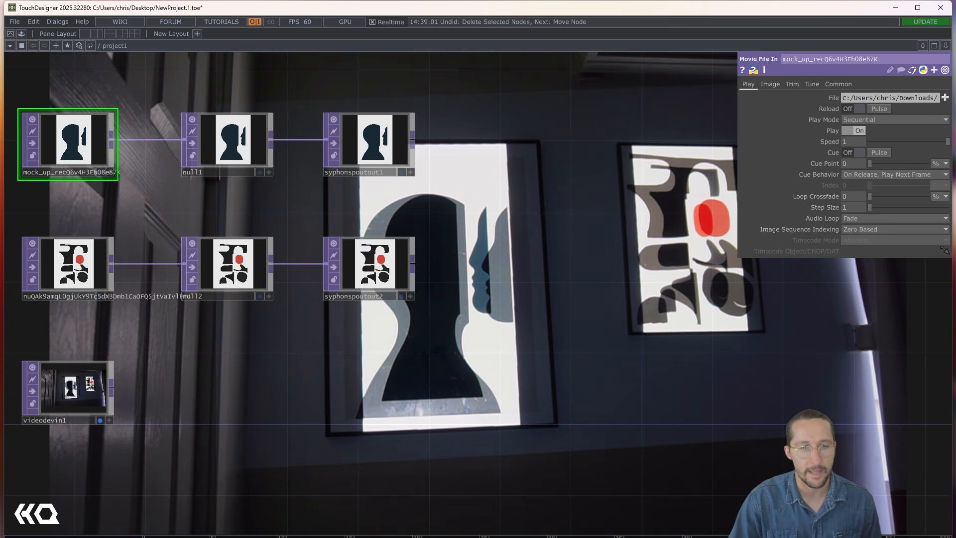
- Switch to MadMapper and narrow Print1's input crop by bringing its right and left edges in toward the artwork
mouse_move(366, 536)
mouse_move(434, 536)
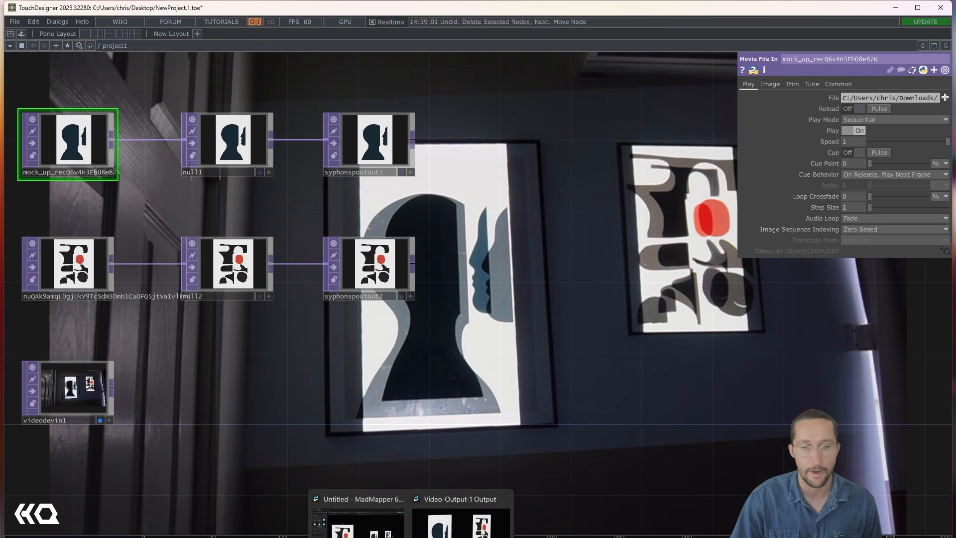
click(368, 515)
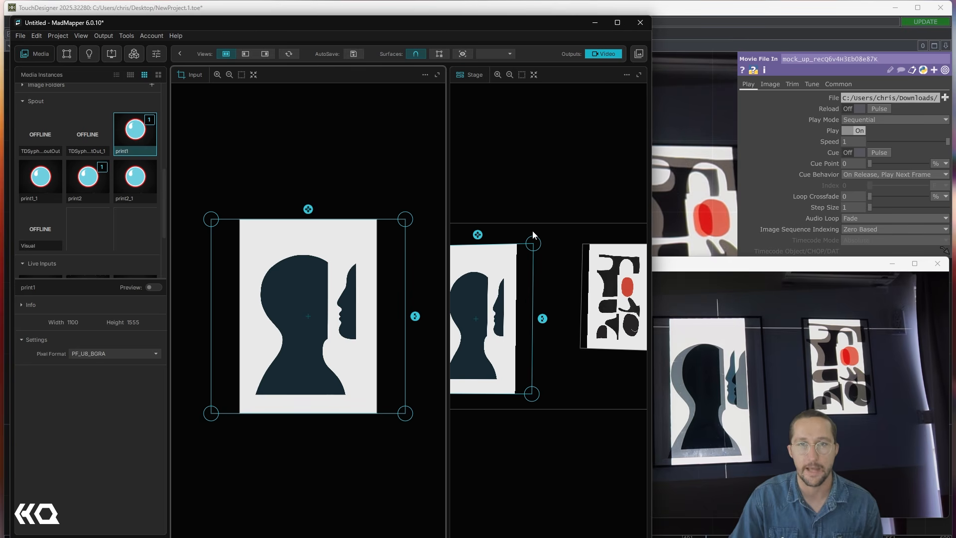
click(404, 219)
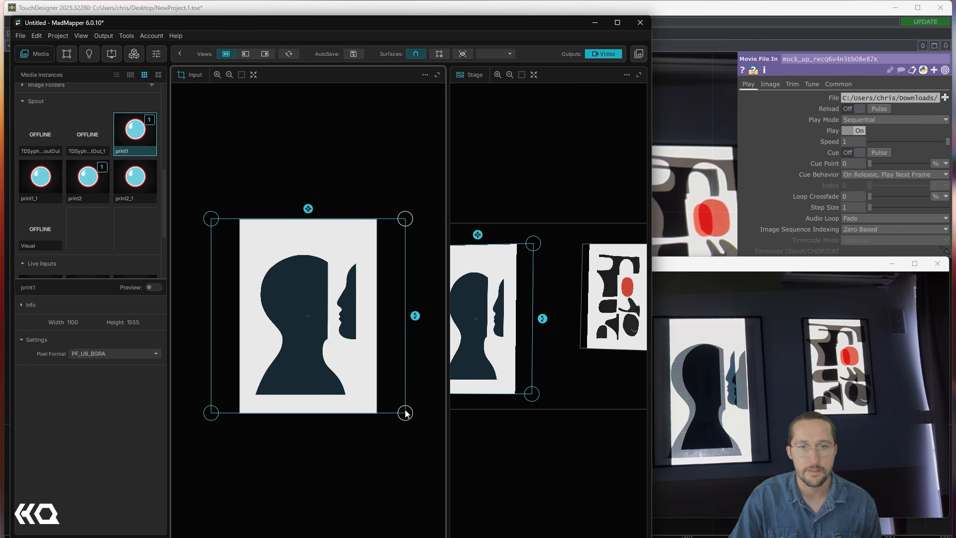
drag(404, 412, 391, 414)
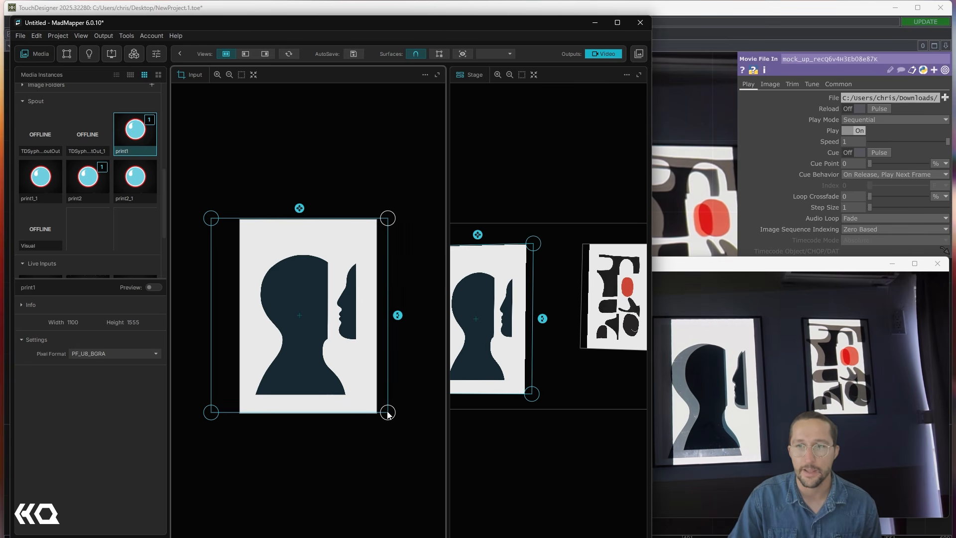
drag(389, 415, 384, 414)
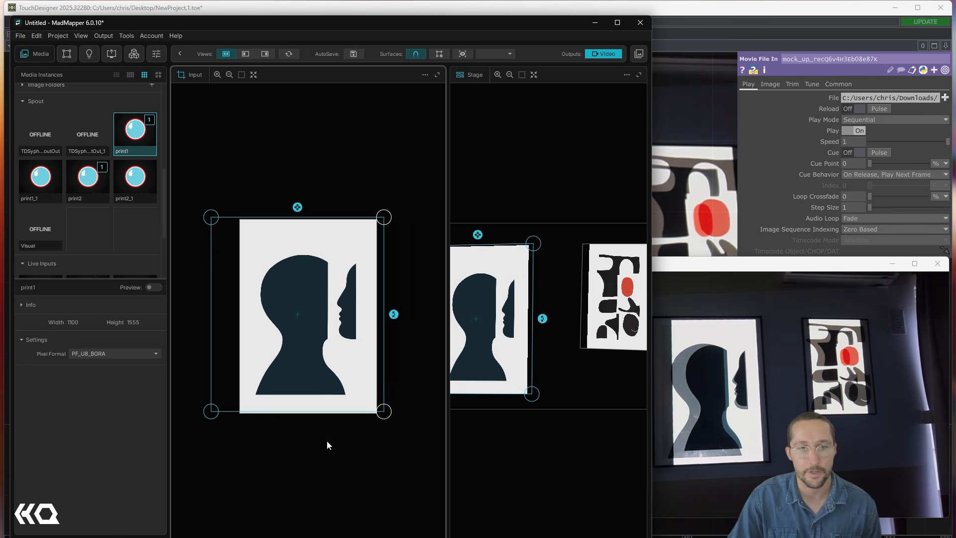
drag(214, 220, 240, 220)
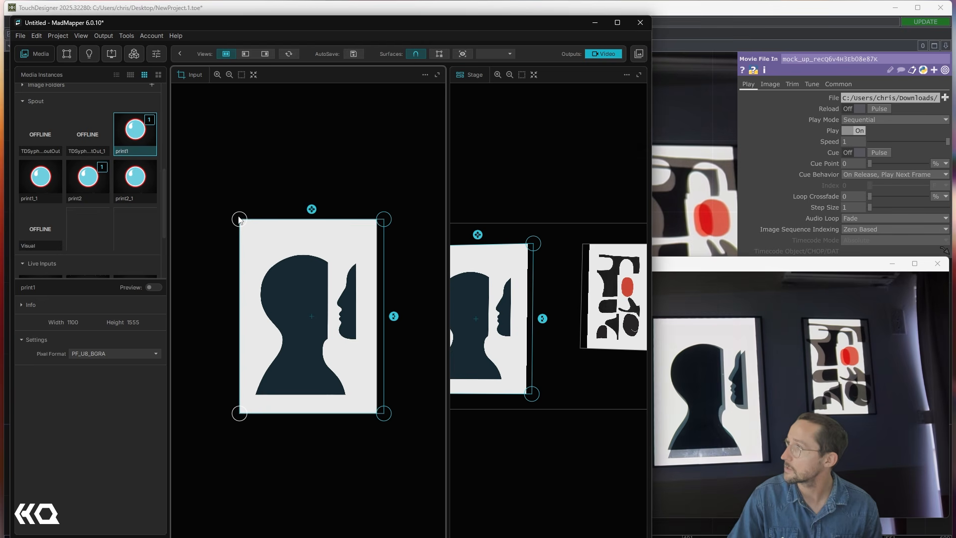
- Fine-tune Print1's input crop until the projection matches the frame, with its lower-right corner at about 1104, 1463
click(319, 458)
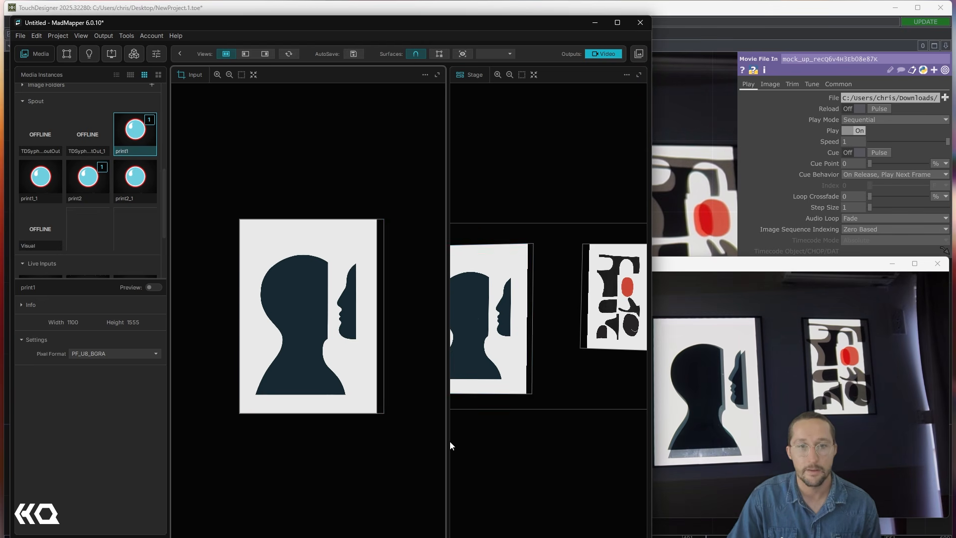
drag(426, 470, 217, 382)
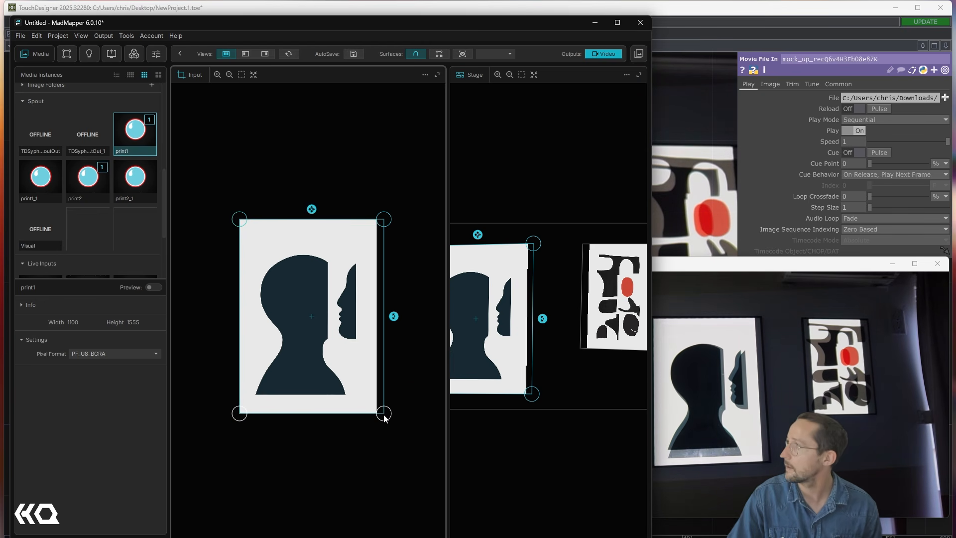
drag(384, 418, 379, 405)
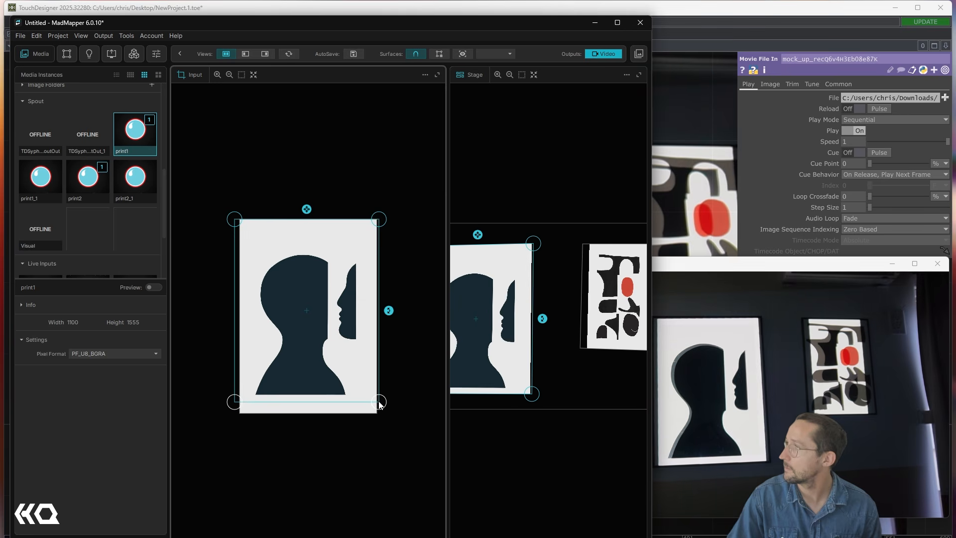
click(378, 219)
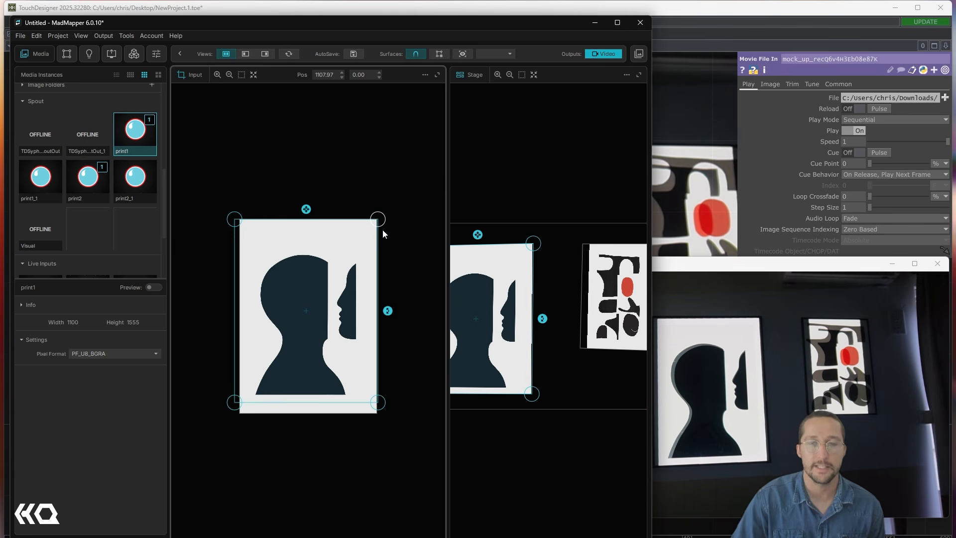
key(Right)
key(Right)
key(Right)
key(Right)
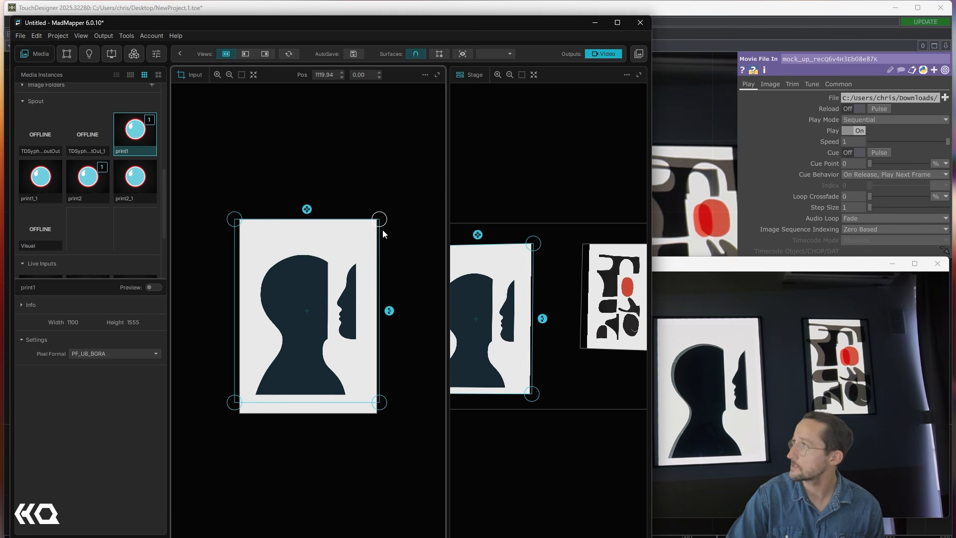
key(Left)
key(Left)
key(Left)
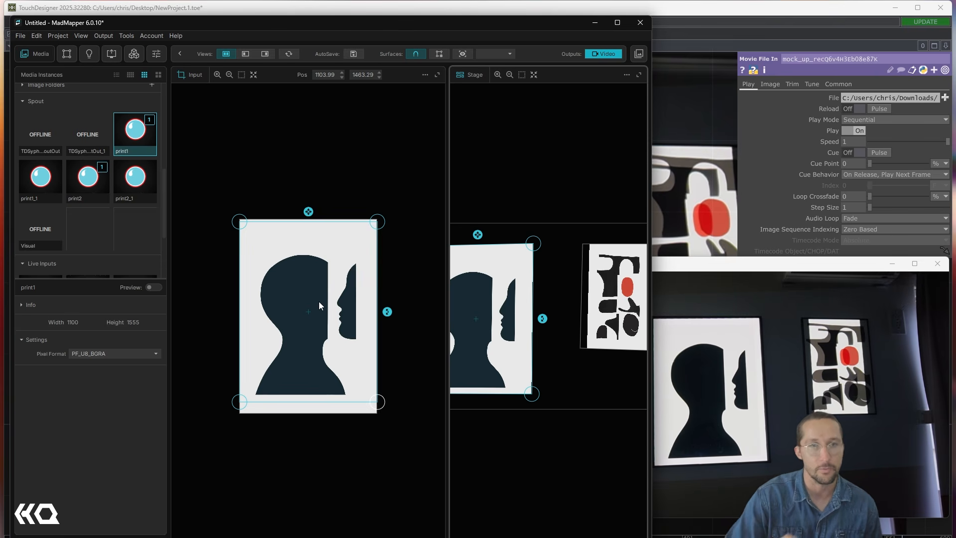
- Select the Print2 surface and crop its input area inside the image's white border, with the lower-left corner at about 124, 1269
click(591, 289)
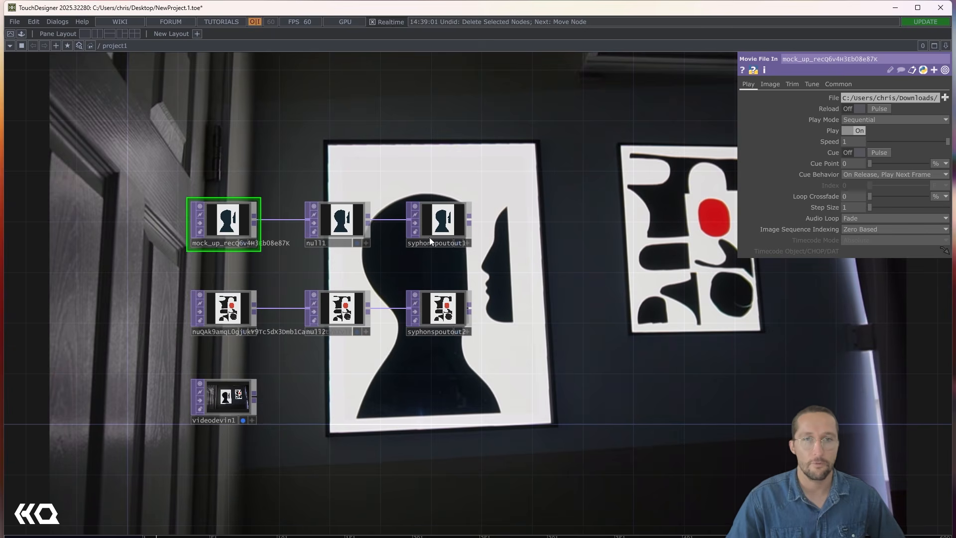
- In TouchDesigner, shift the null and Syphon Spout Out nodes right and insert a Level operator between the first print image and null1
right_drag(517, 373, 295, 183)
drag(346, 234, 406, 225)
right_click(299, 217)
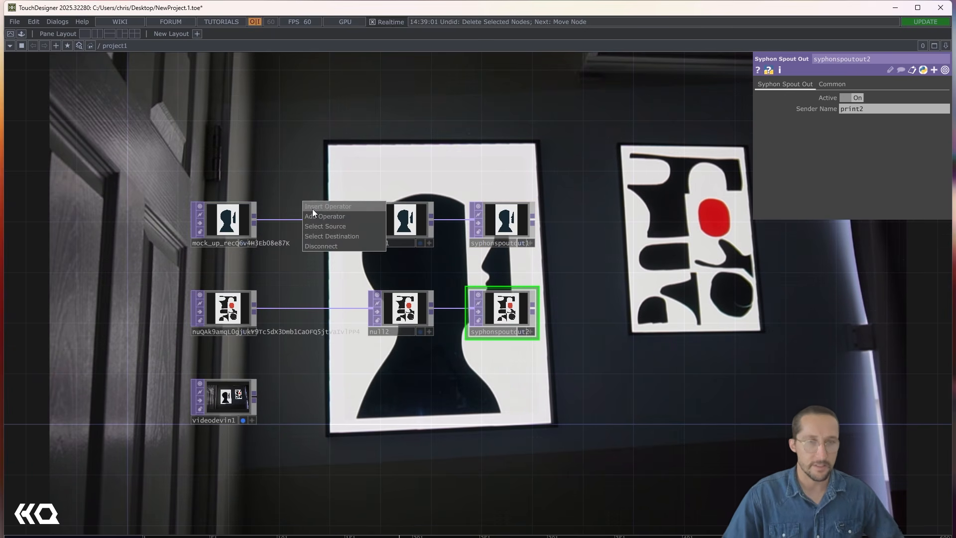
click(311, 208)
text(leve)
key(Return)
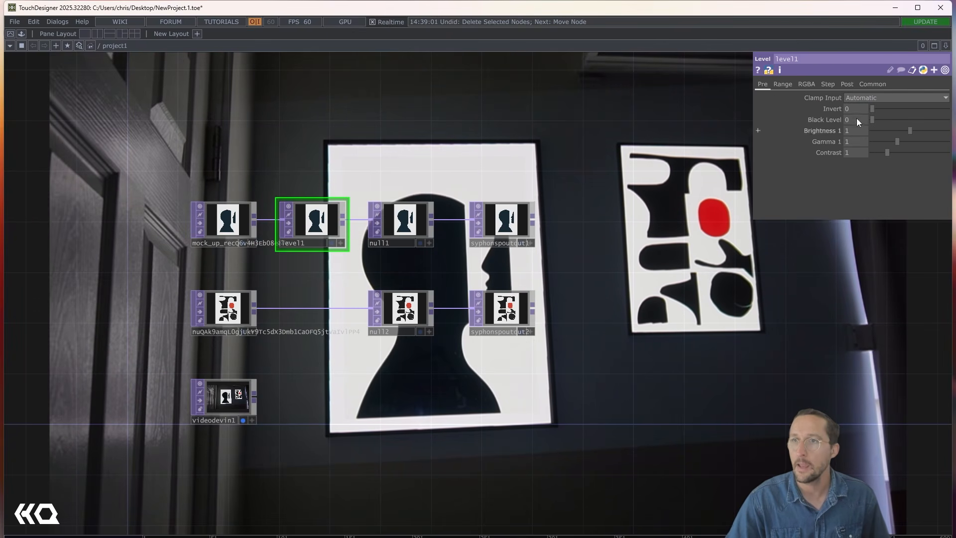
- Try out different Invert amounts on the first print's Level operator, leaving it at 0.125
drag(876, 109, 939, 108)
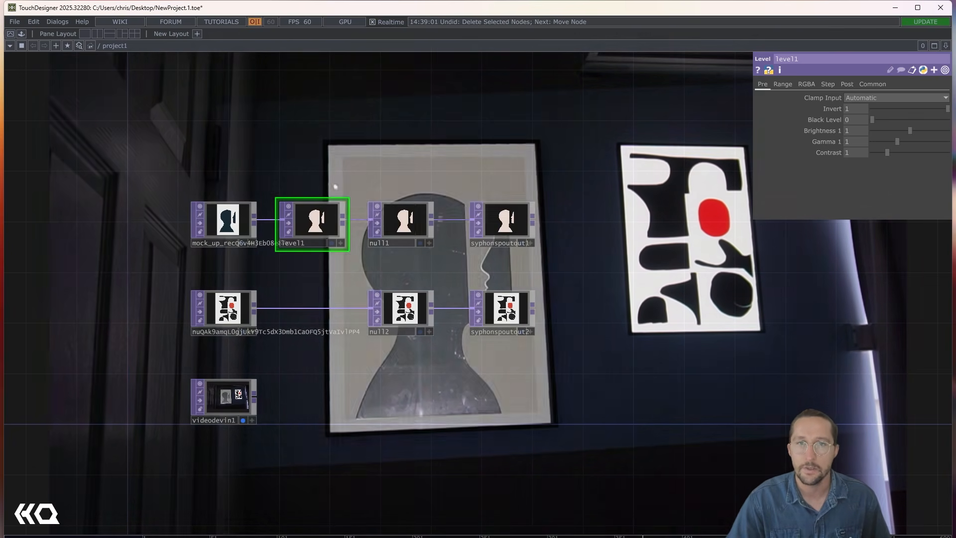
drag(947, 108, 881, 109)
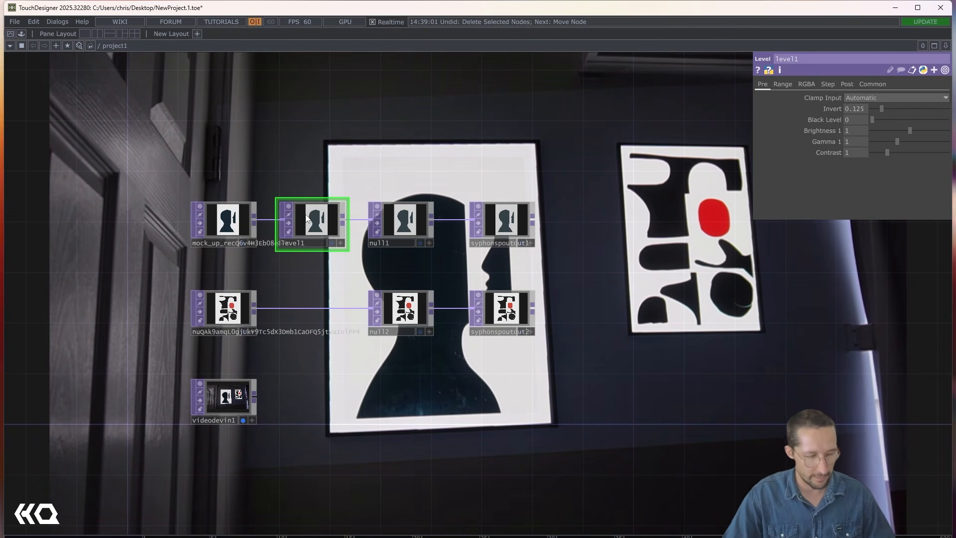
- Copy the Level operator and insert the copy into the second print's chain before null2
key(ctrl+c)
key(ctrl+v)
drag(305, 284, 305, 311)
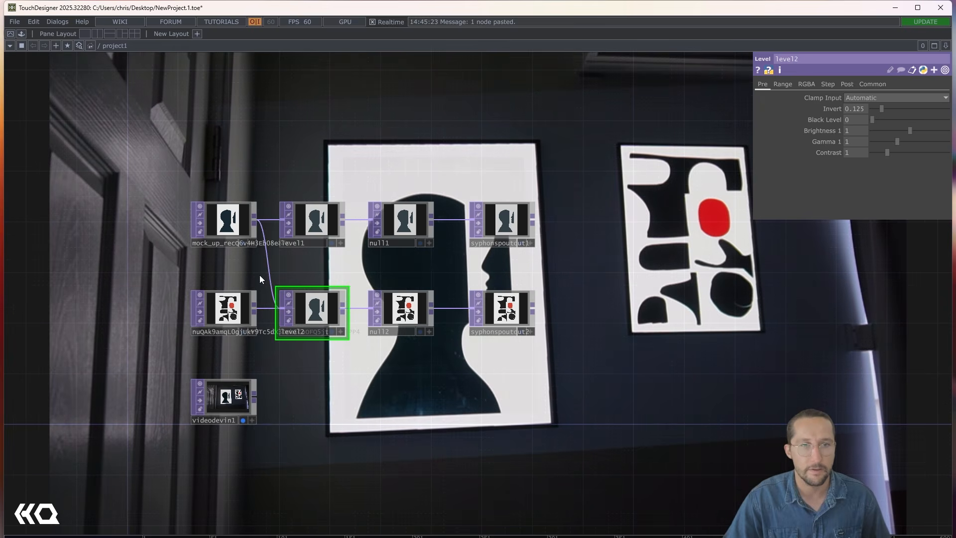
- Raise Invert on the first print's Level operator until its colours are fully inverted
click(313, 221)
drag(879, 108, 941, 111)
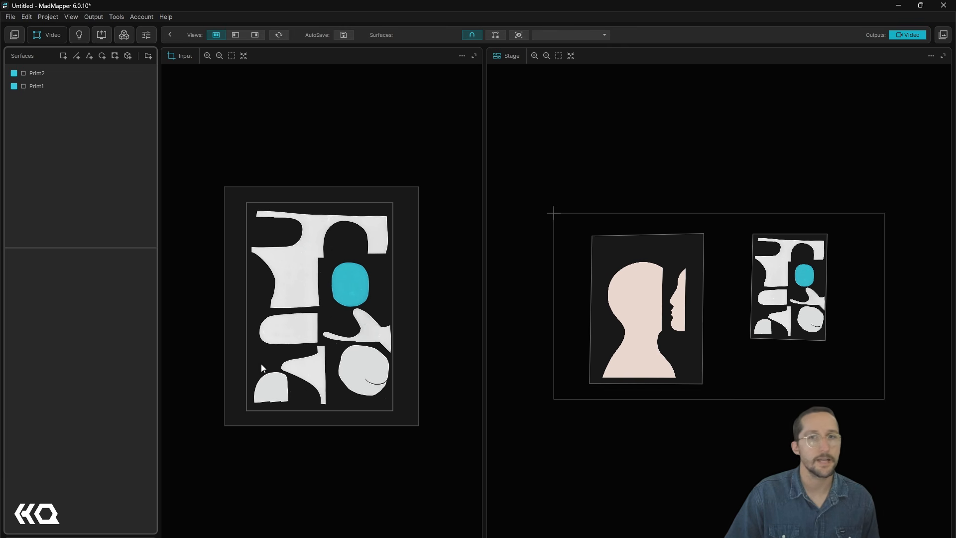
- In MadMapper, add a quad surface and stretch its four corners to cover the whole 1920 x 1080 stage
click(63, 55)
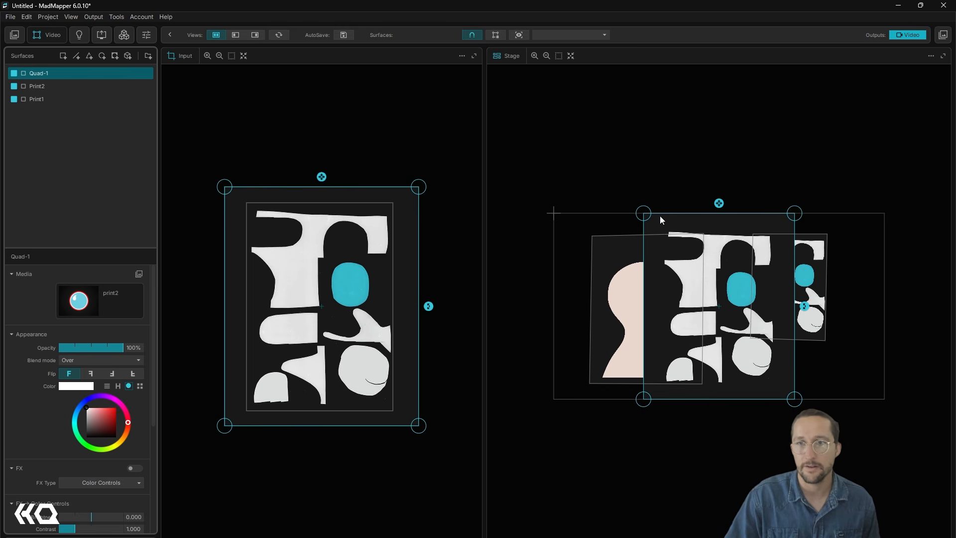
drag(644, 214, 557, 215)
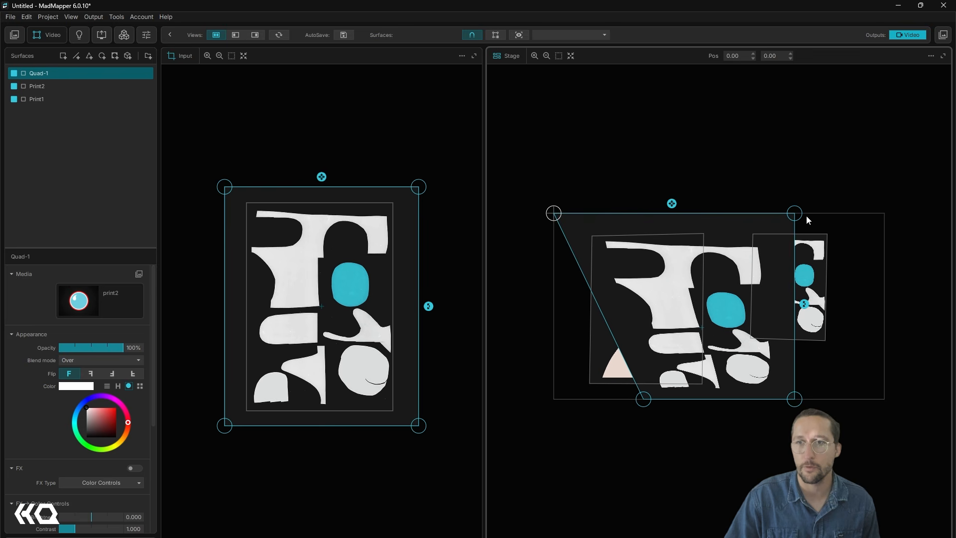
drag(798, 215, 885, 219)
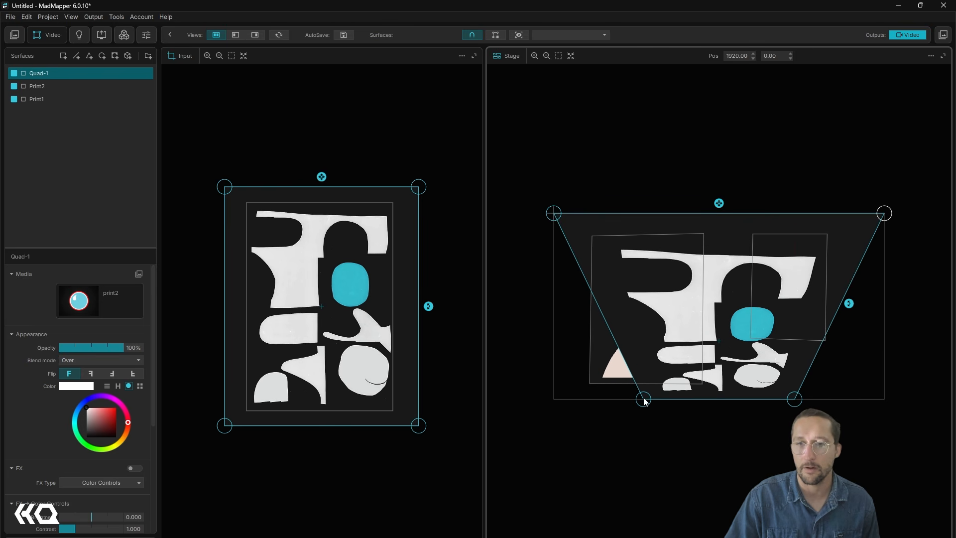
drag(644, 400, 556, 401)
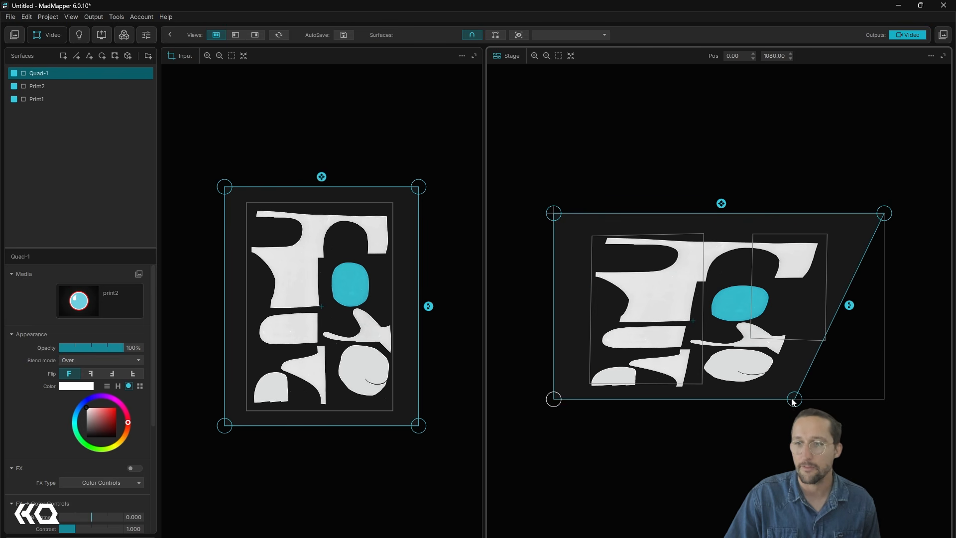
drag(793, 399, 883, 398)
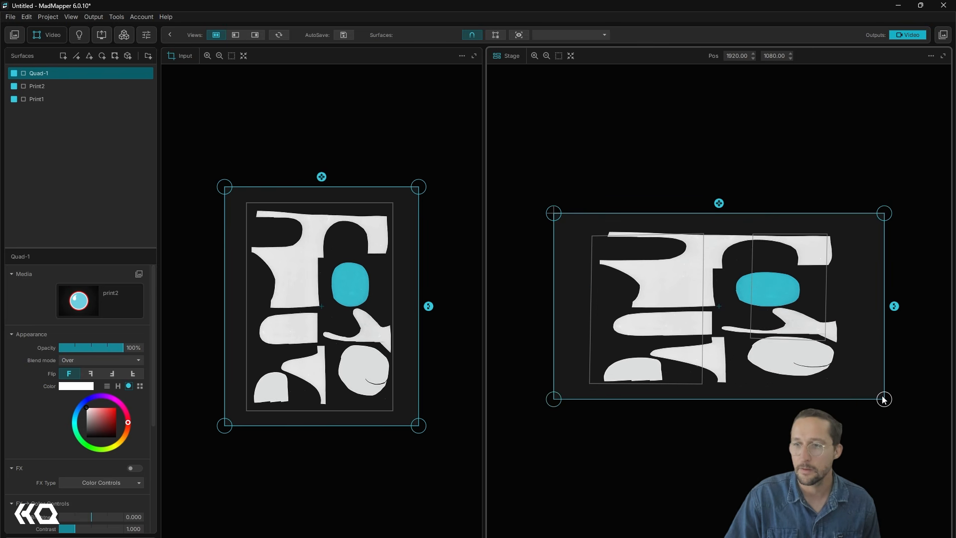
- Rename the full-stage quad as BG and move it below Print1 in the surface order
double_click(38, 74)
text(BG)
key(Return)
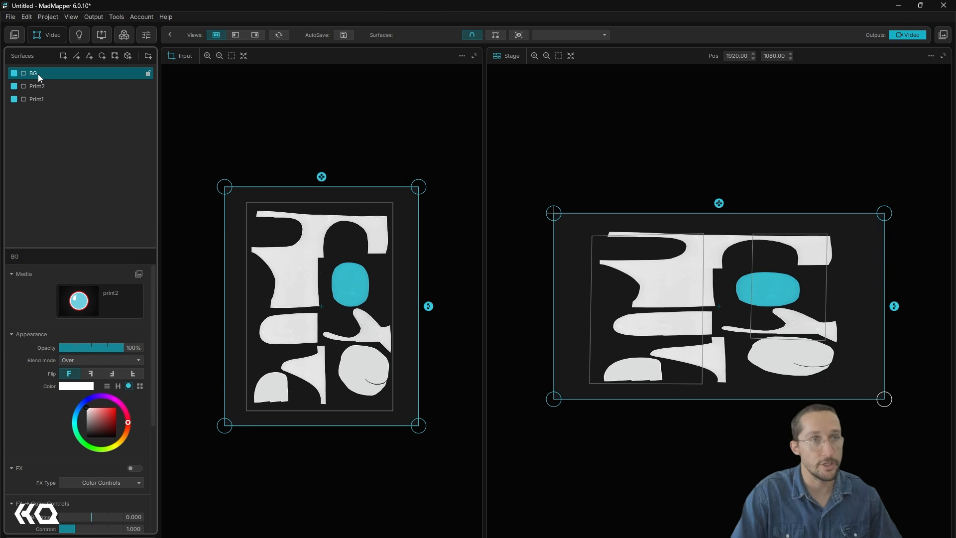
drag(38, 73, 37, 115)
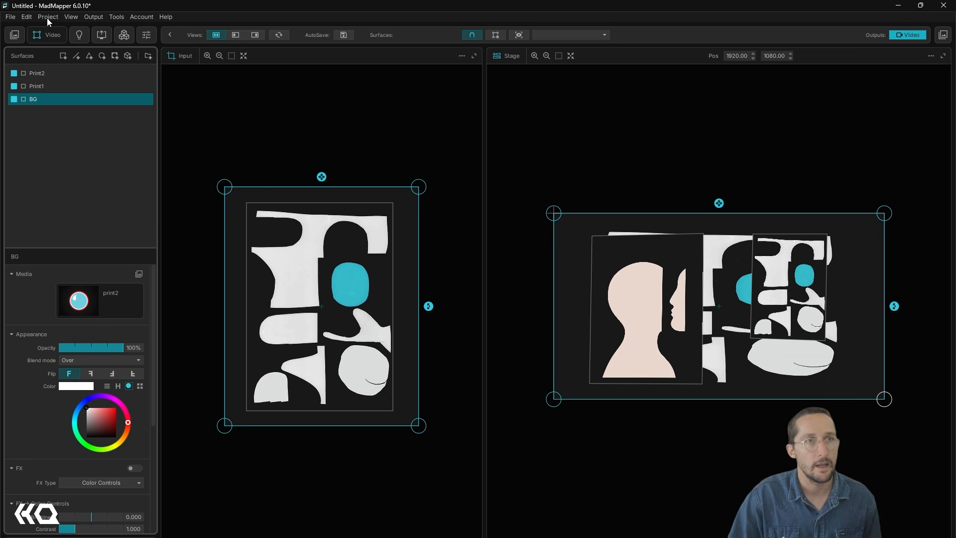
- Assign the MadNoise material as the media of the BG surface
click(16, 35)
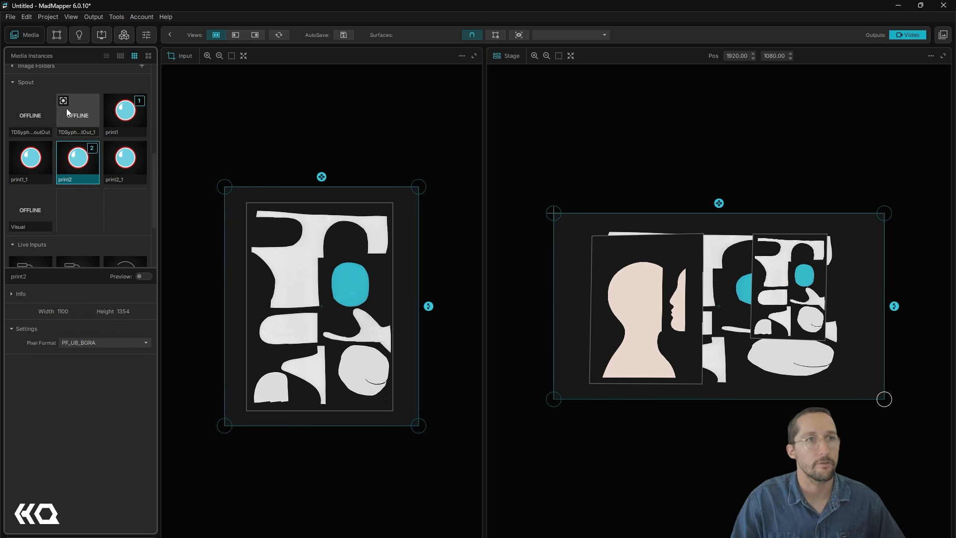
scroll(64, 128, up, 5)
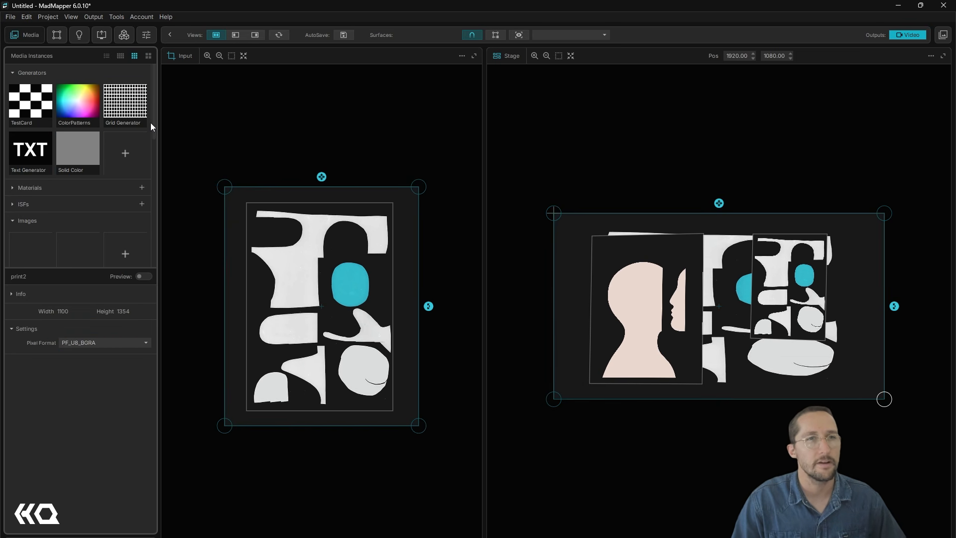
click(14, 188)
scroll(75, 209, down, 1)
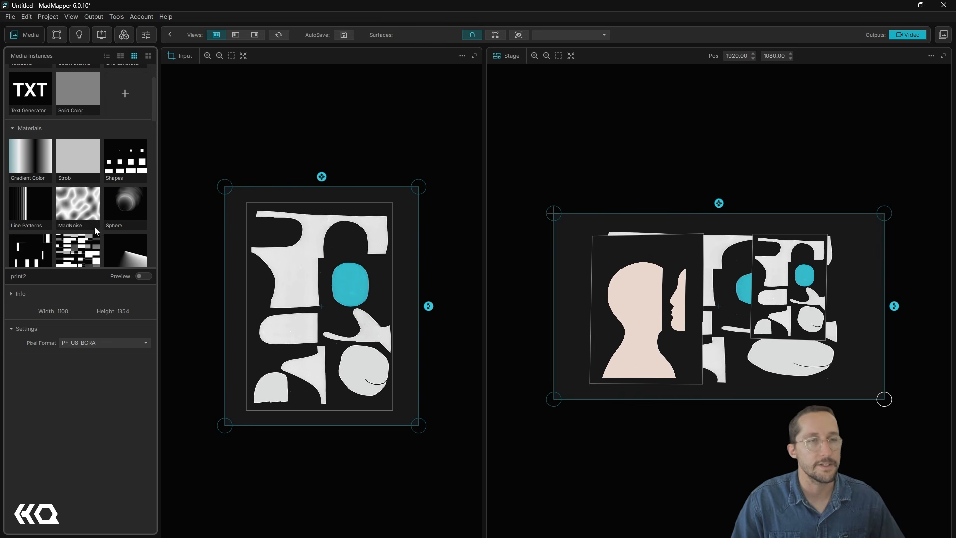
click(84, 204)
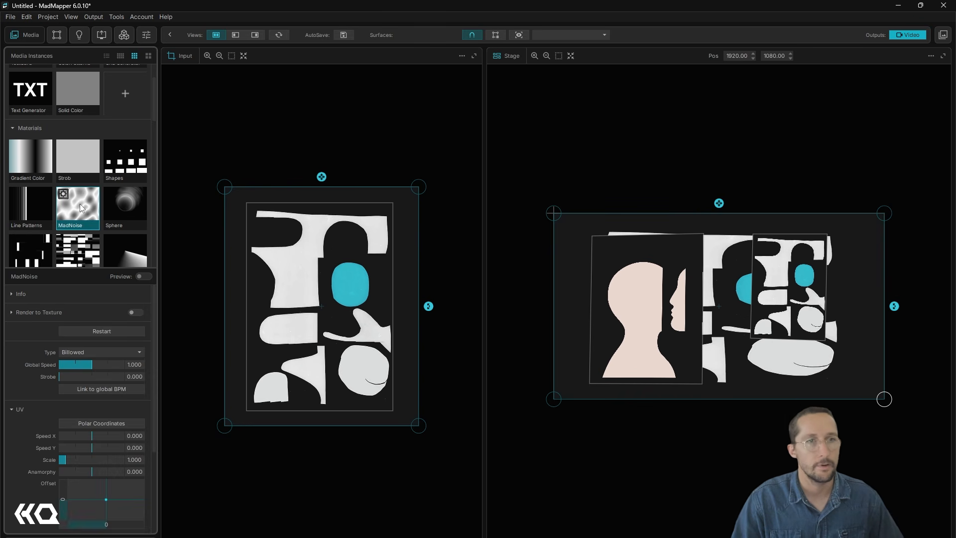
click(81, 208)
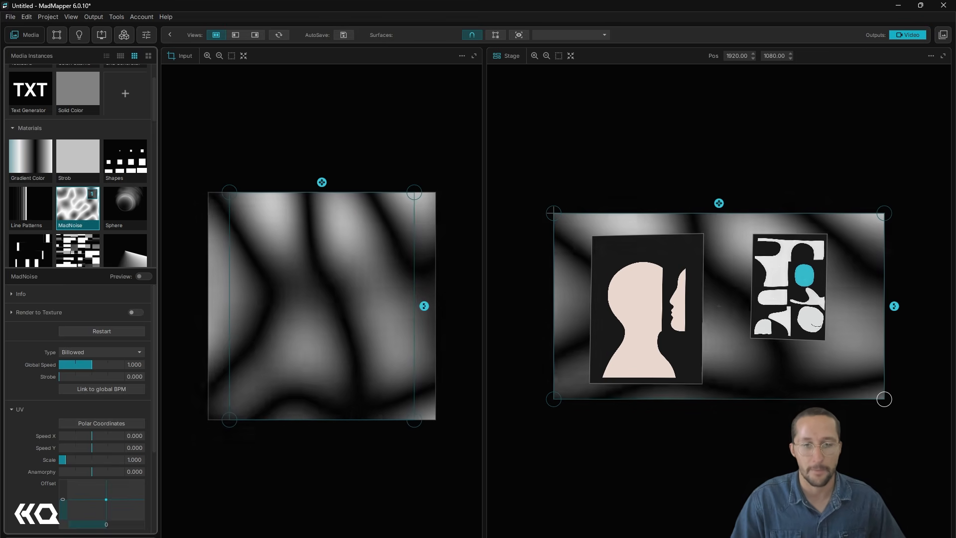
- Switch to TouchDesigner and place a Noise TOP between the two print image chains
mouse_move(410, 537)
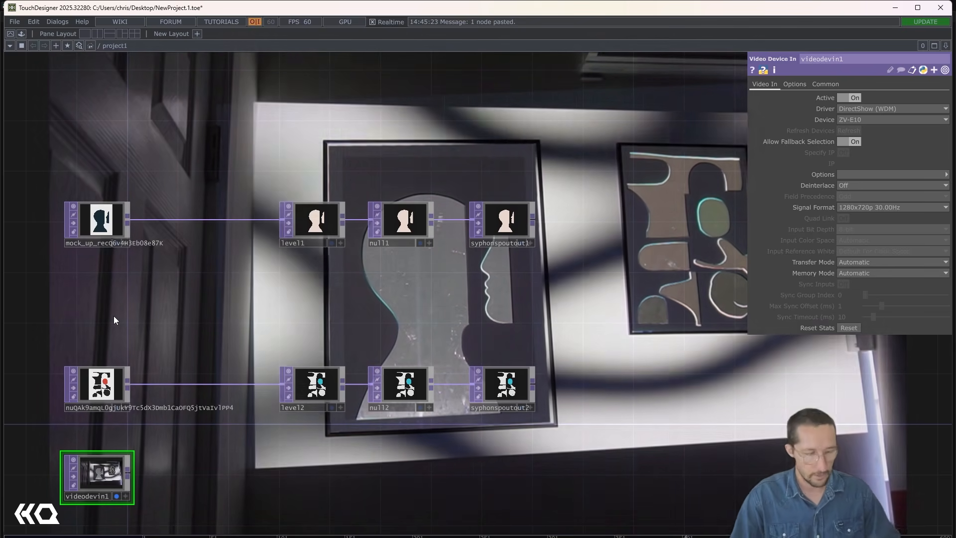
key(Tab)
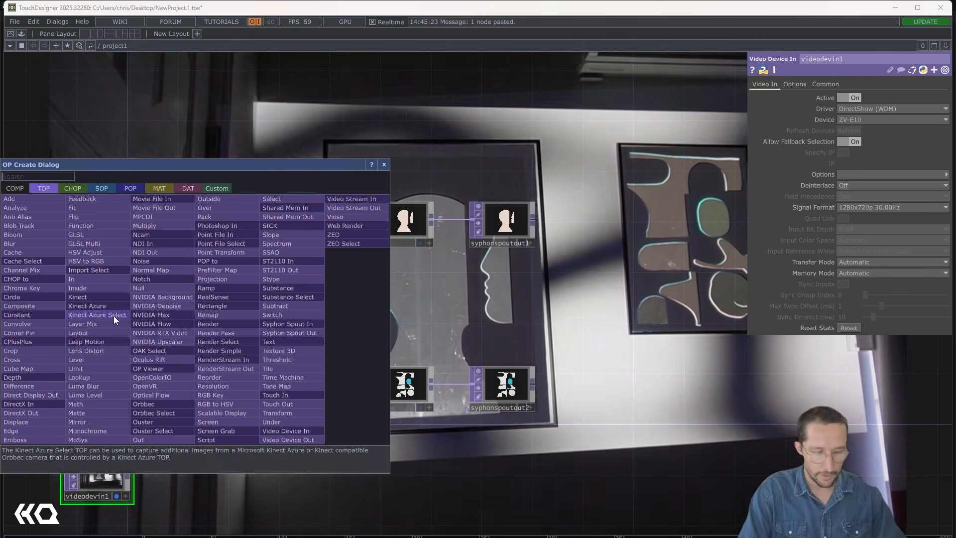
text(noise)
click(156, 258)
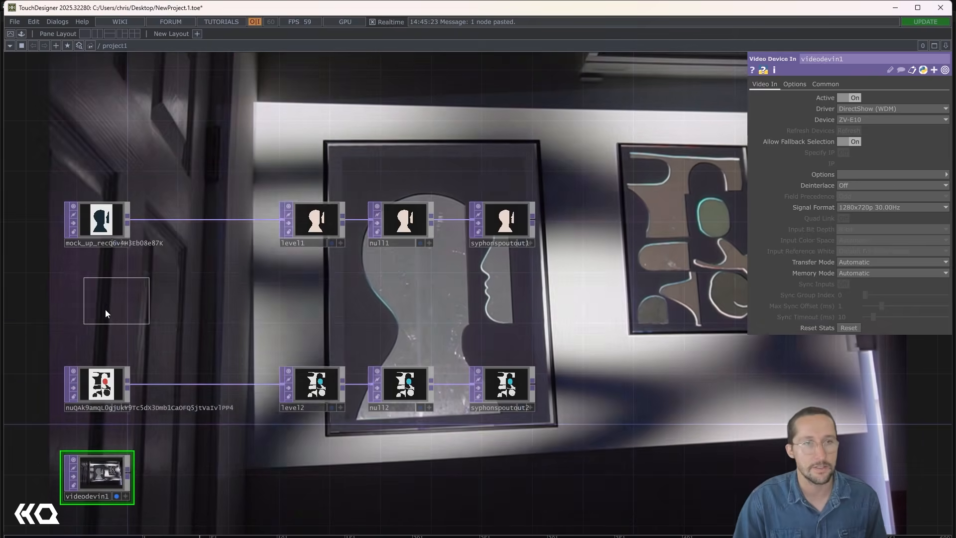
click(97, 301)
- Connect a Null operator to the noise output and line it up beneath the first print's Level operator
click(126, 295)
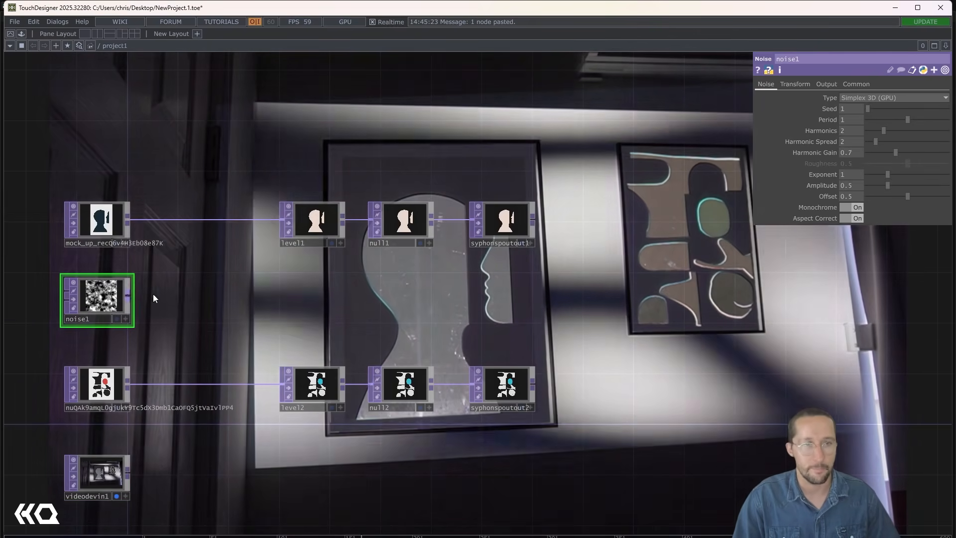
click(291, 295)
text(nyu)
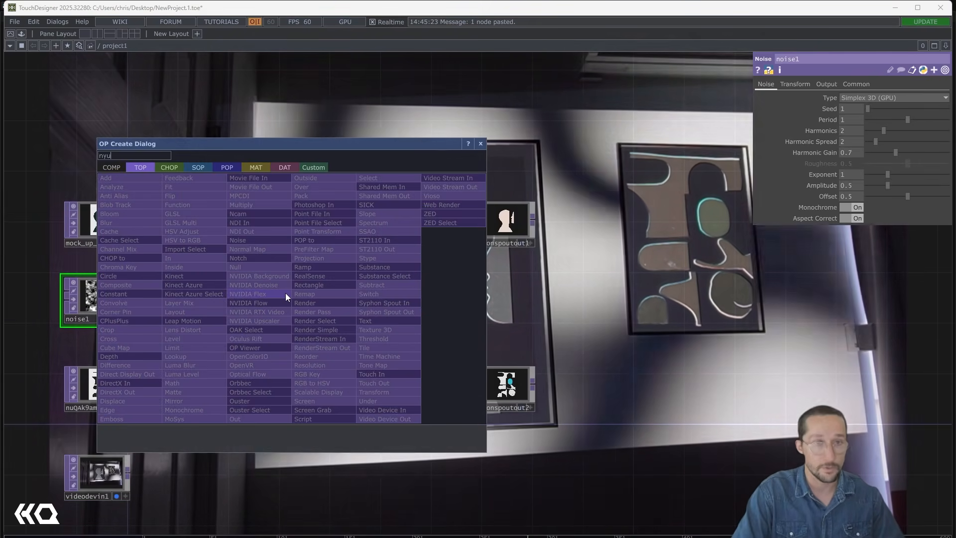
text(ll)
key(Return)
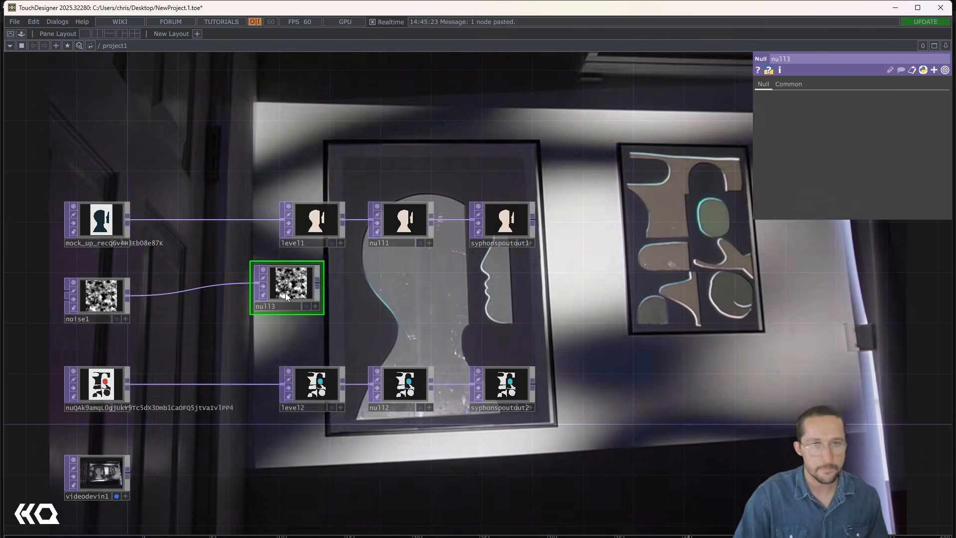
drag(304, 298, 330, 312)
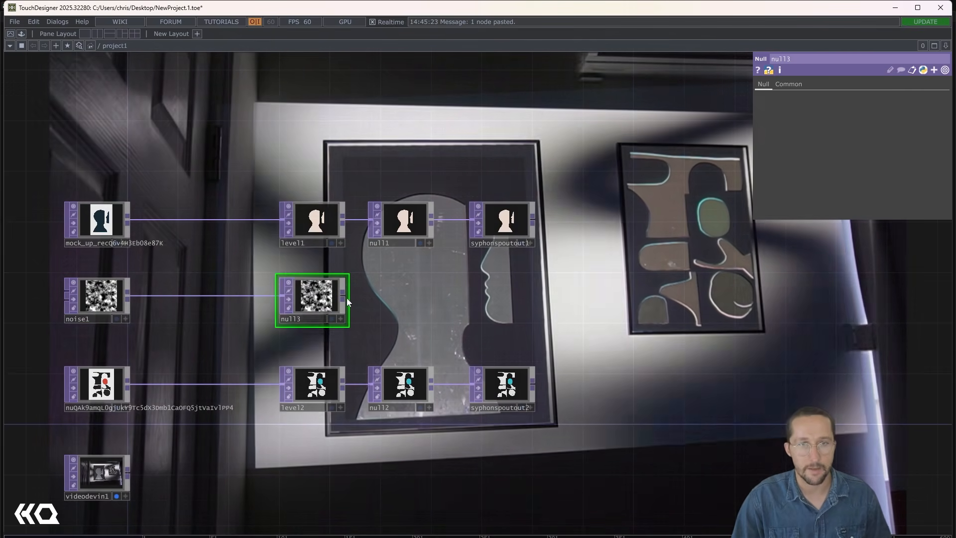
- Connect a Syphon Spout Out operator to the noise chain's Null and align it with the other two Spout outputs
click(343, 296)
click(511, 295)
text(spu)
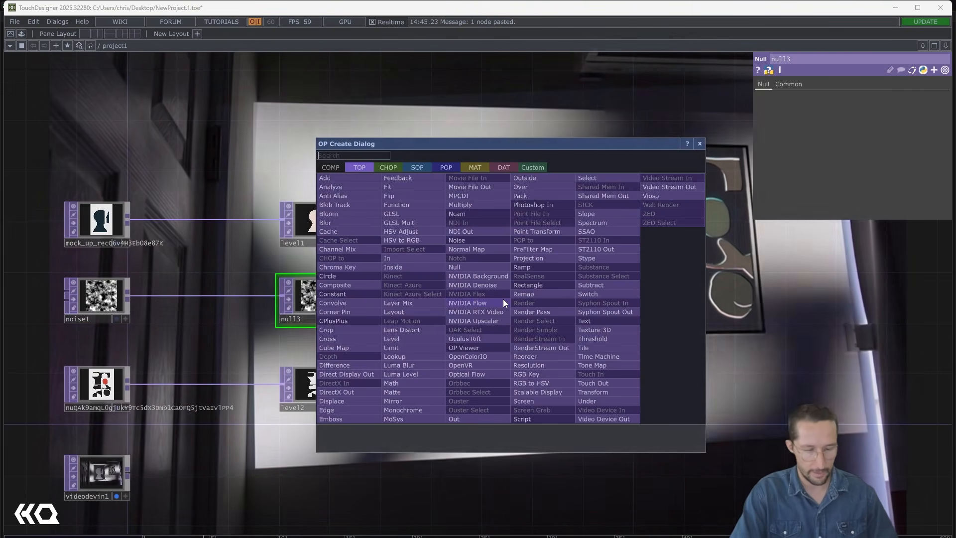
text(t)
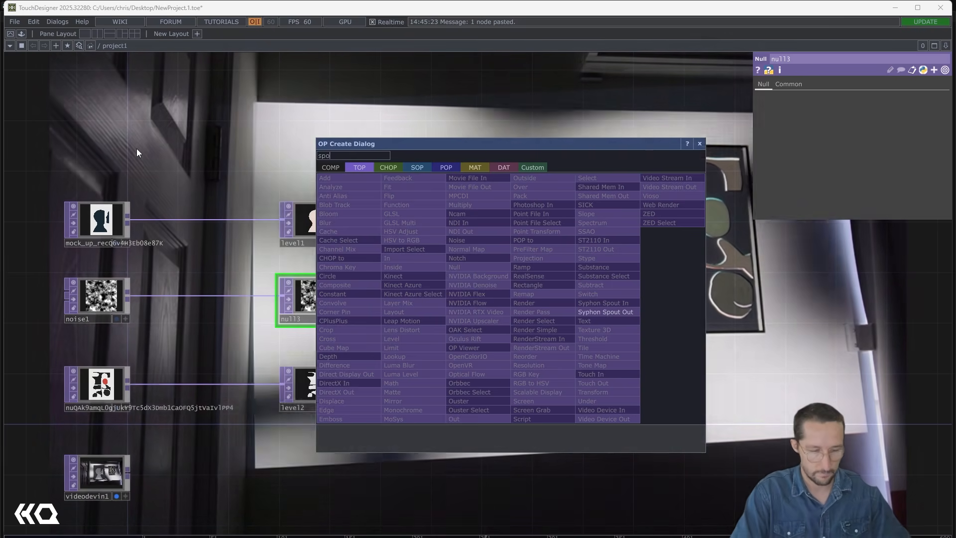
key(Return)
click(137, 148)
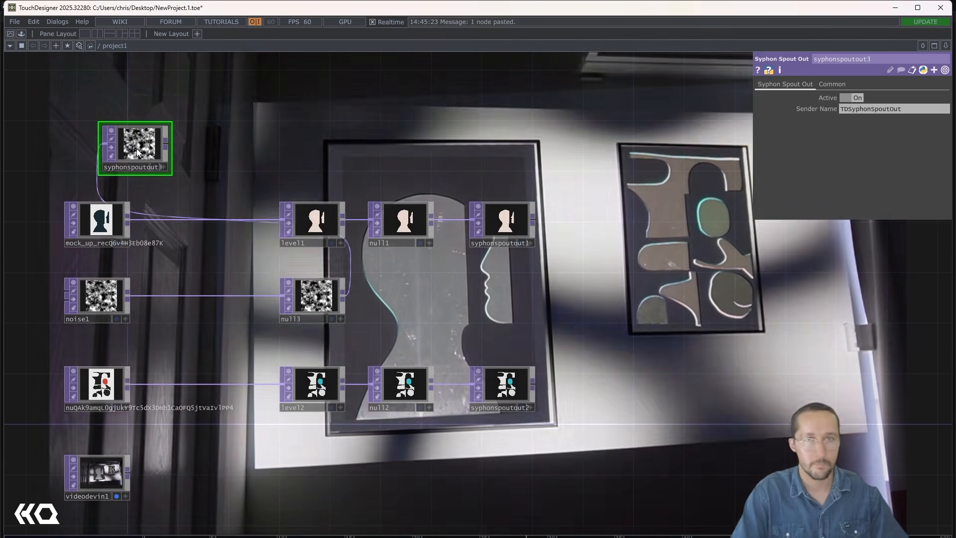
drag(137, 148, 496, 313)
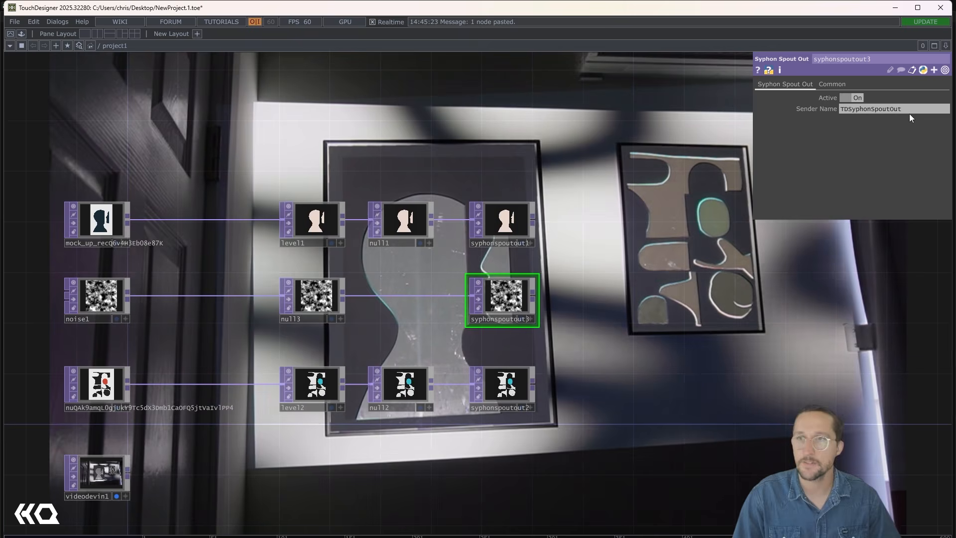
- Set the sender name of the noise chain's Spout output to bg
click(908, 112)
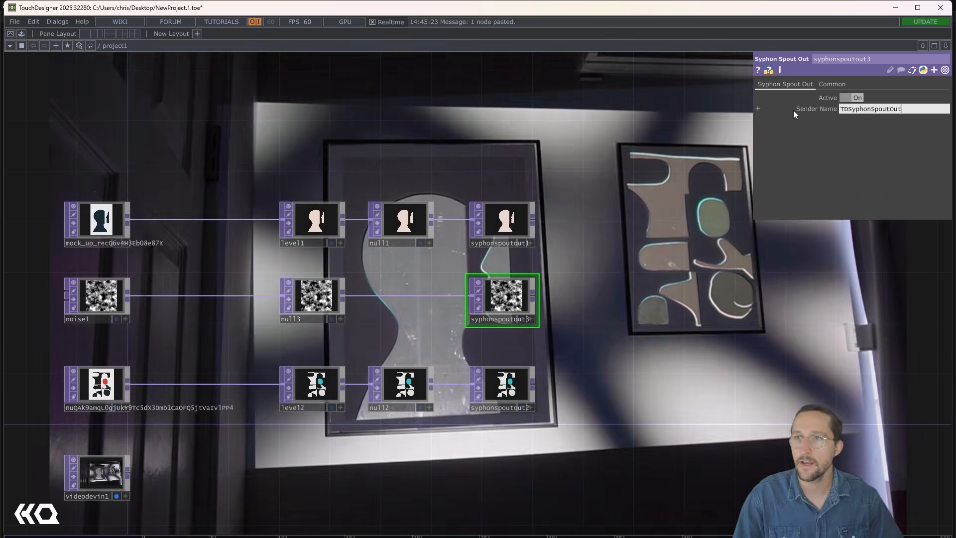
text(bg)
key(Return)
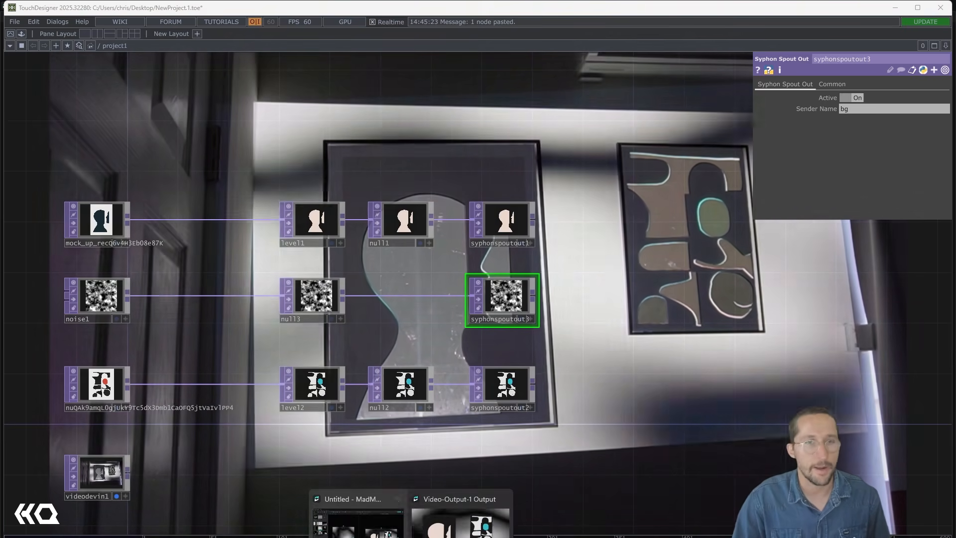
- Switch to MadMapper and assign the bg Spout source as the media of the BG surface
click(367, 535)
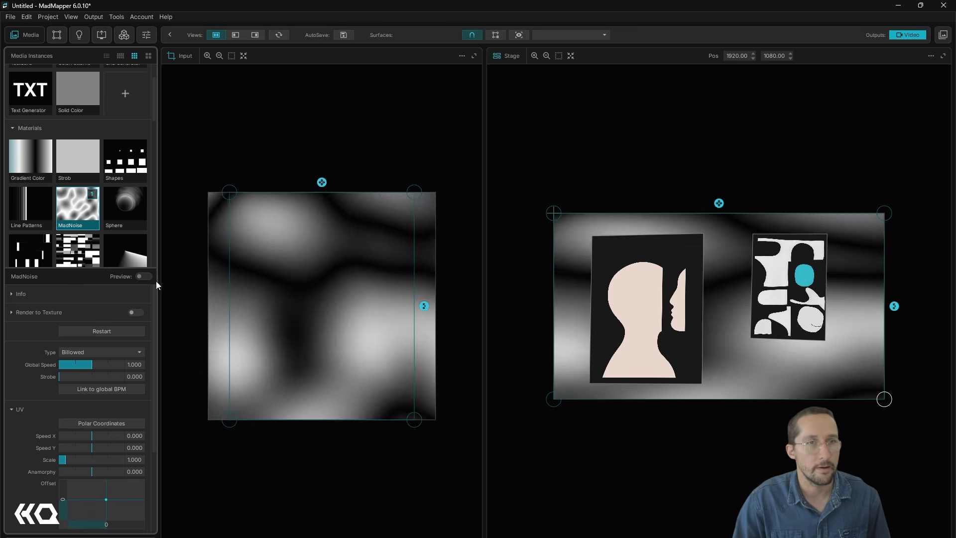
scroll(67, 286, down, 3)
scroll(62, 223, down, 3)
scroll(74, 214, down, 6)
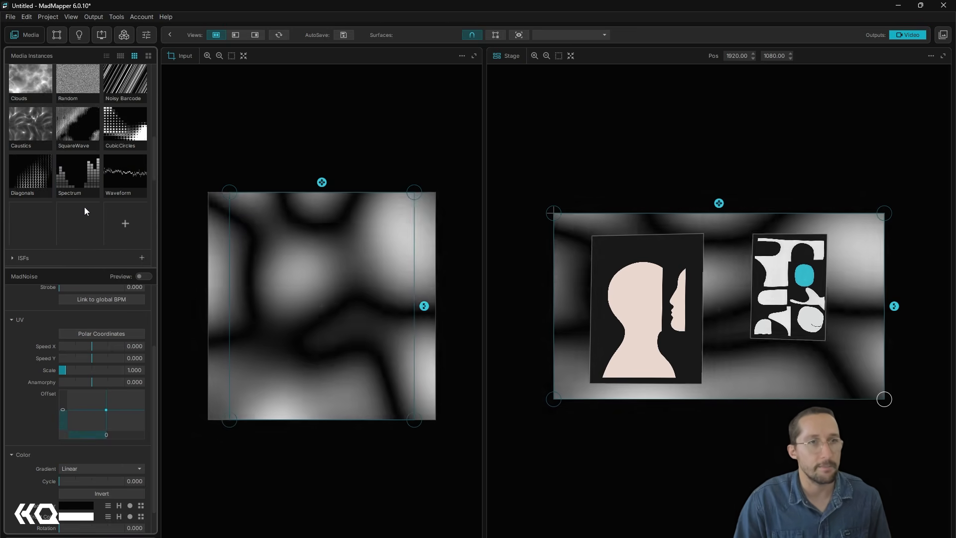
scroll(54, 186, down, 1)
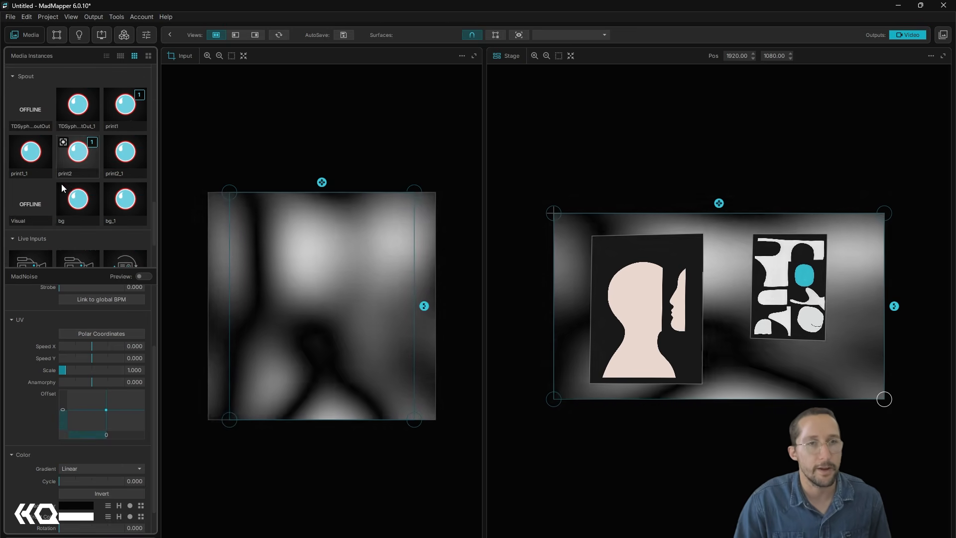
click(75, 204)
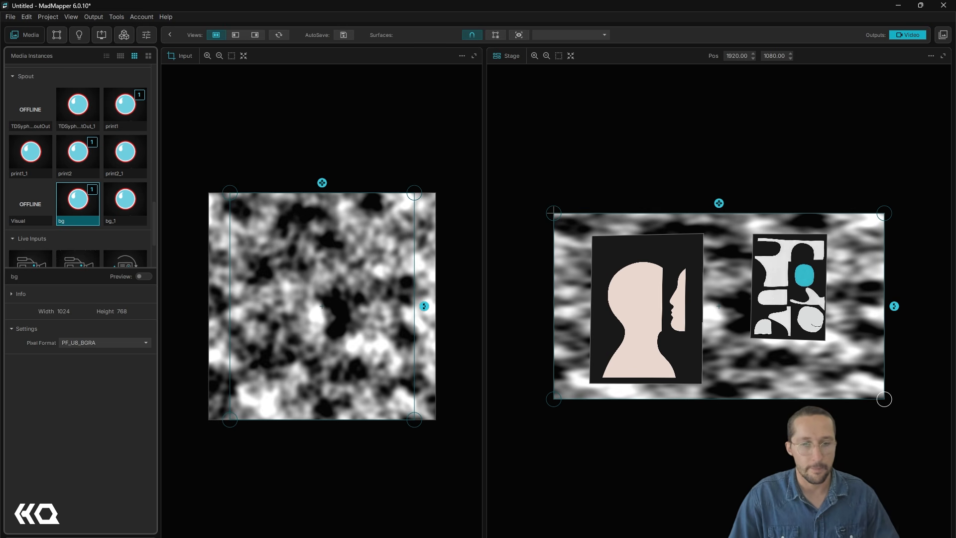
- Back in TouchDesigner, animate the noise by setting its Z translation to the expression absTime.seconds
key(alt+Tab)
drag(205, 338, 275, 328)
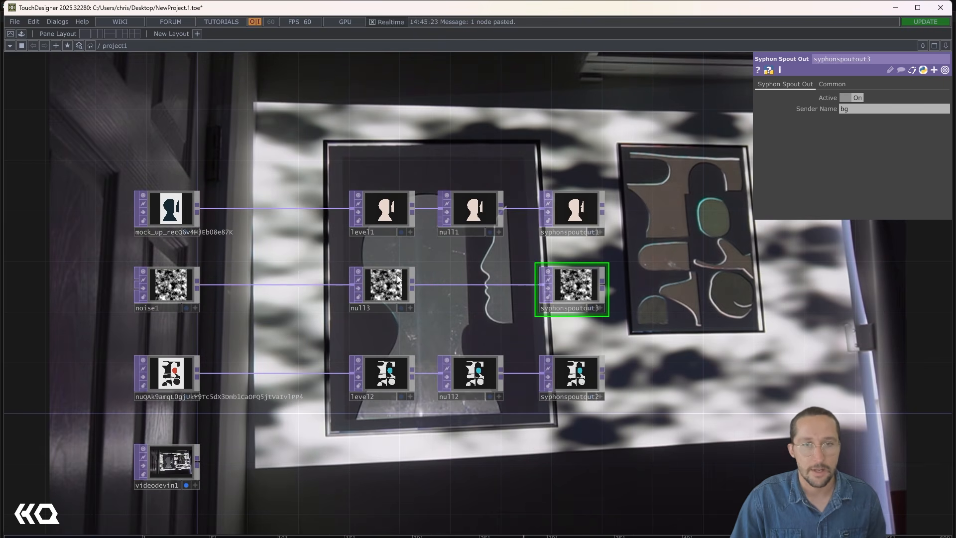
click(169, 284)
click(826, 84)
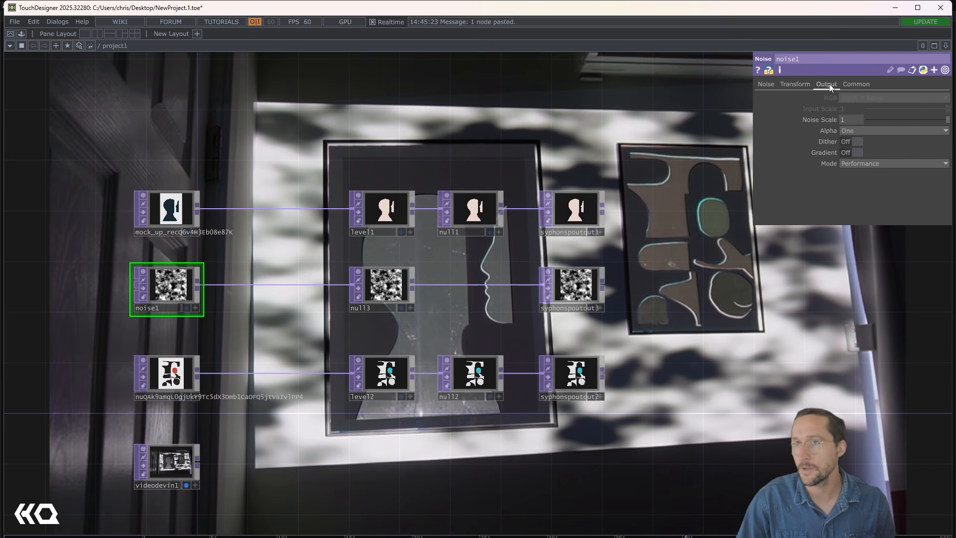
click(795, 85)
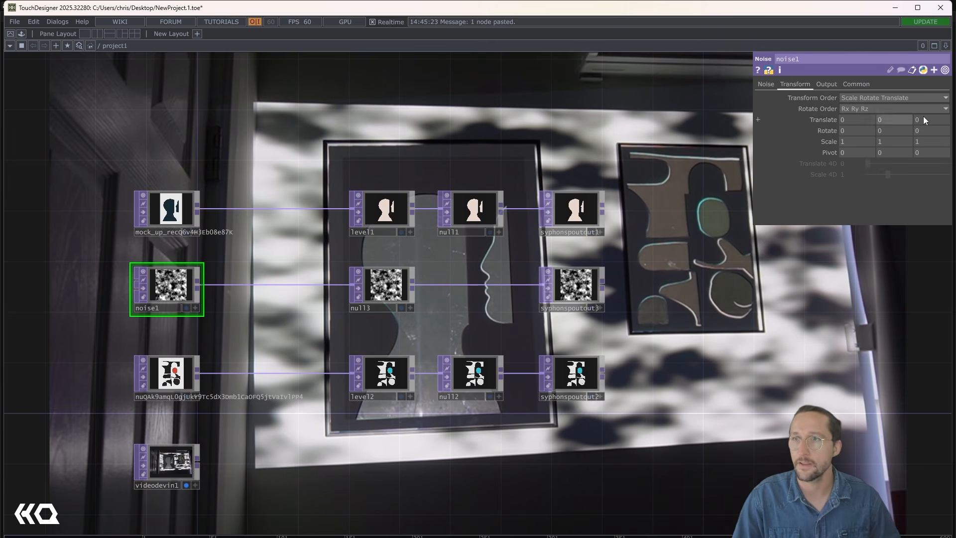
text(absTime.seconds)
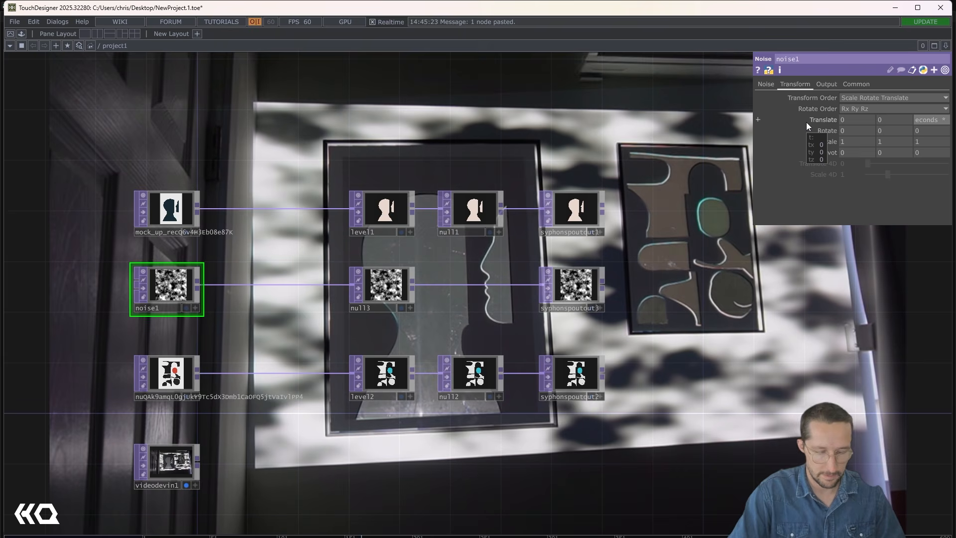
key(Return)
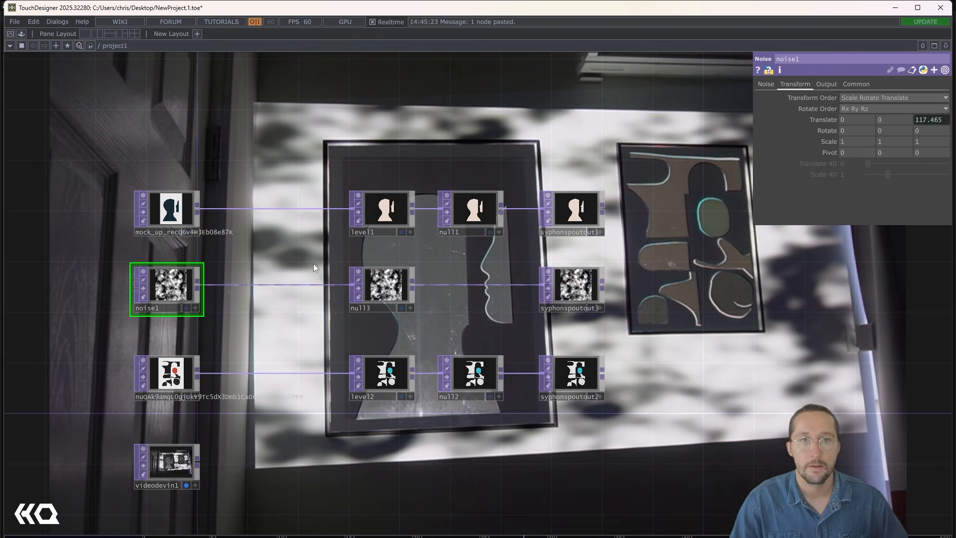
drag(650, 259, 578, 279)
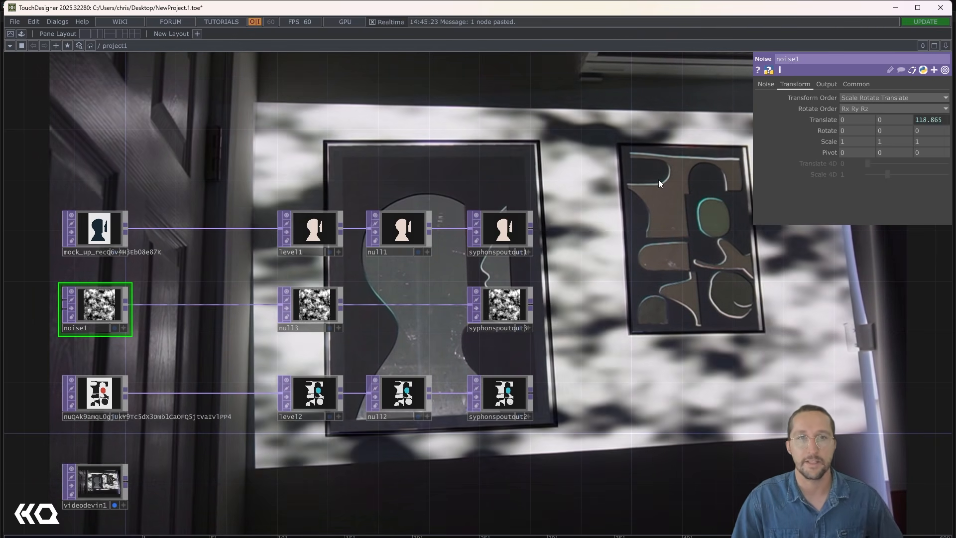
drag(350, 165, 473, 237)
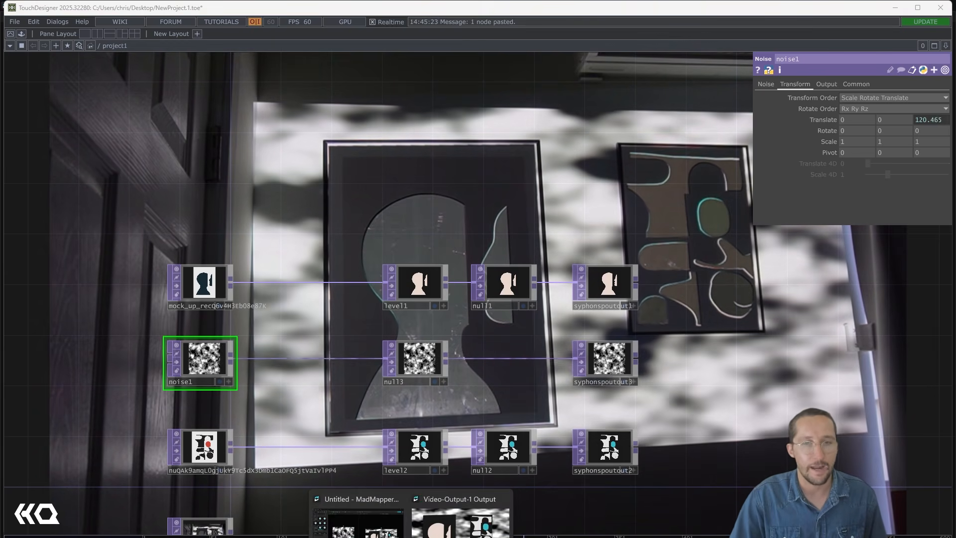
- In MadMapper, duplicate the Print1 surface and place the copy directly below Print1 as a black, slightly larger backing
click(394, 533)
click(58, 35)
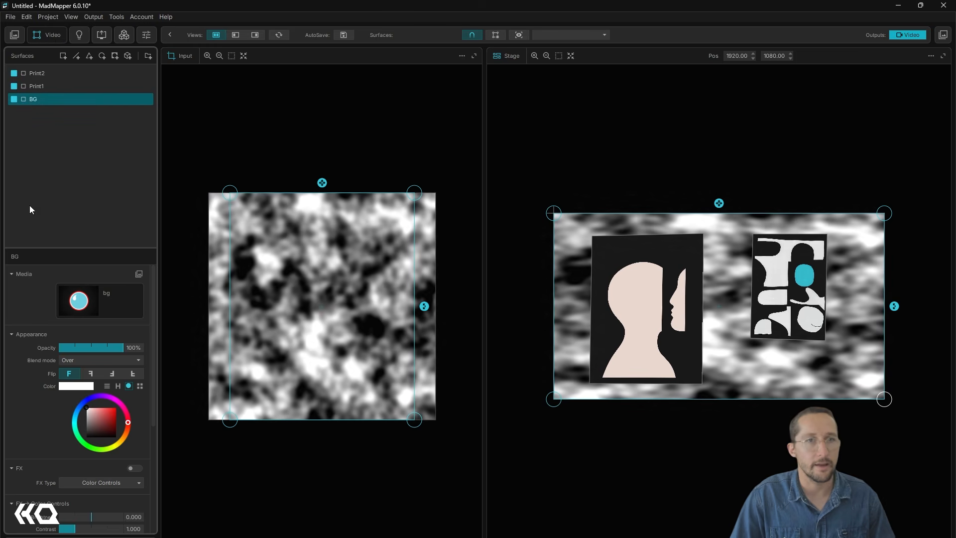
click(37, 86)
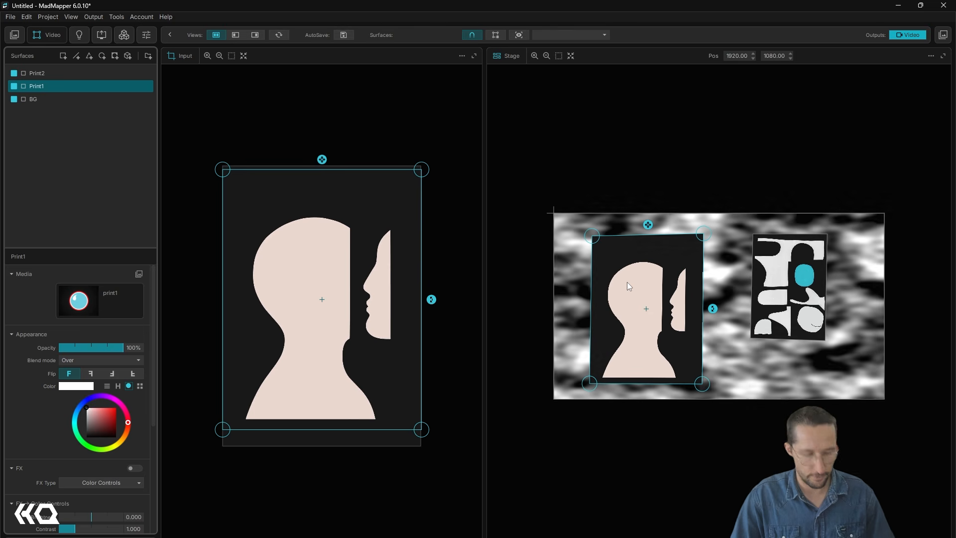
key(ctrl+d)
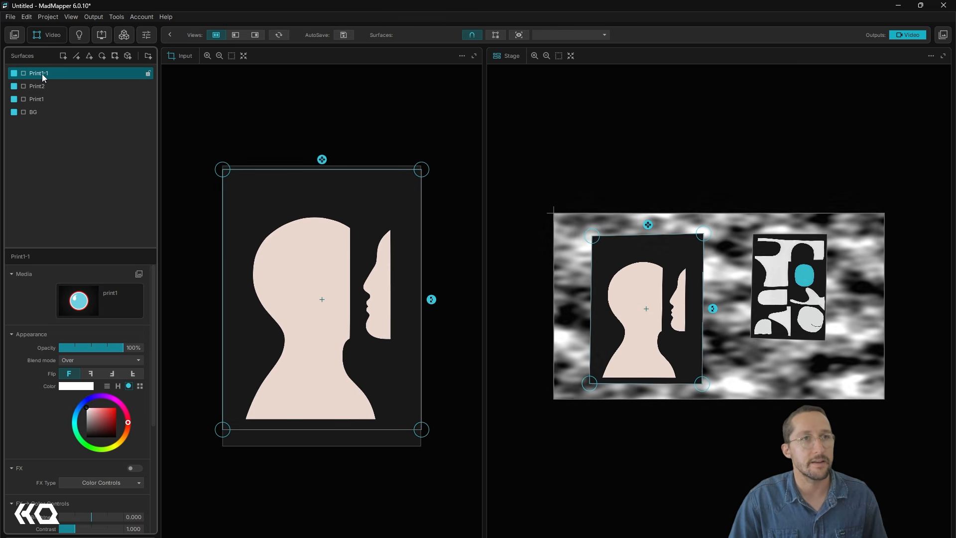
mouse_move(39, 98)
mouse_down()
mouse_move(40, 80)
mouse_move(47, 103)
mouse_up()
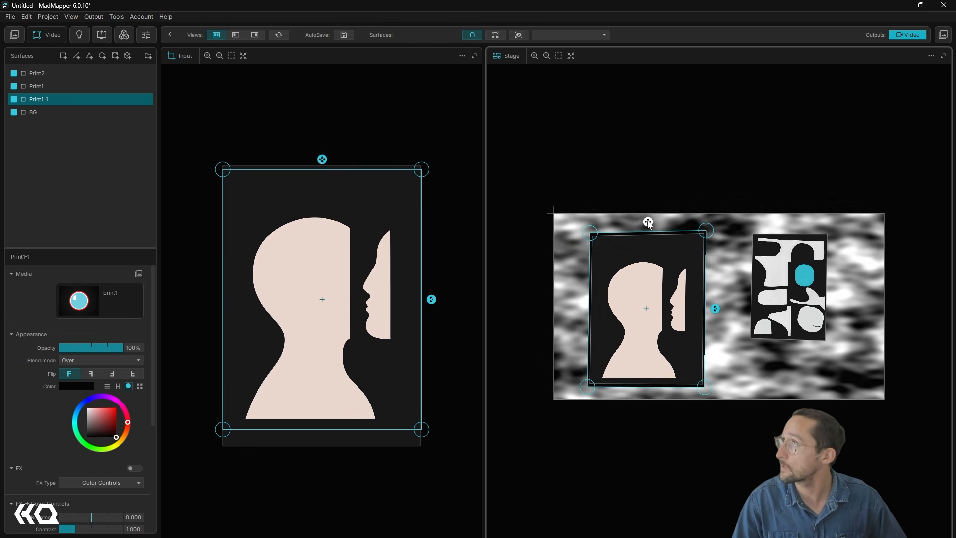
- Duplicate the Print2 surface, move the copy directly below Print2 and set its colour to black
click(782, 277)
key(ctrl+d)
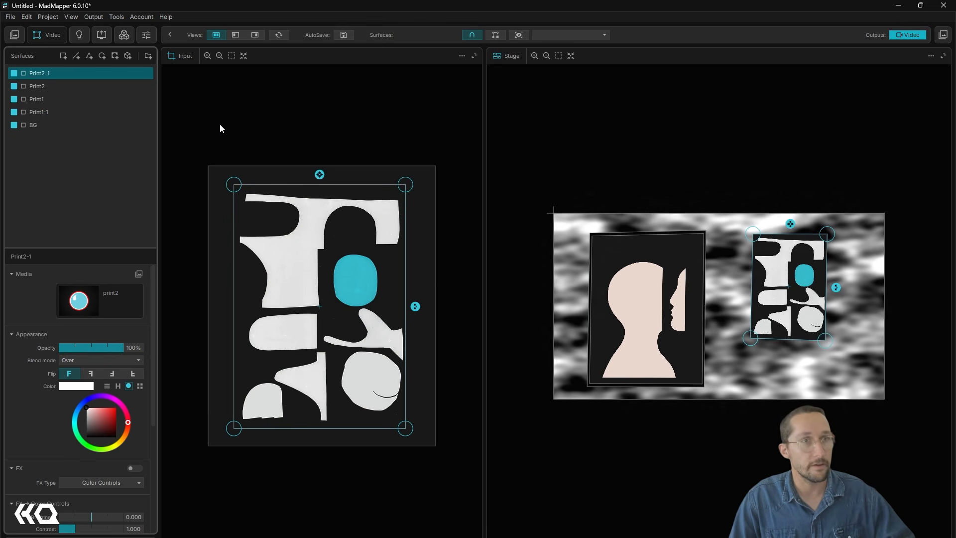
click(50, 87)
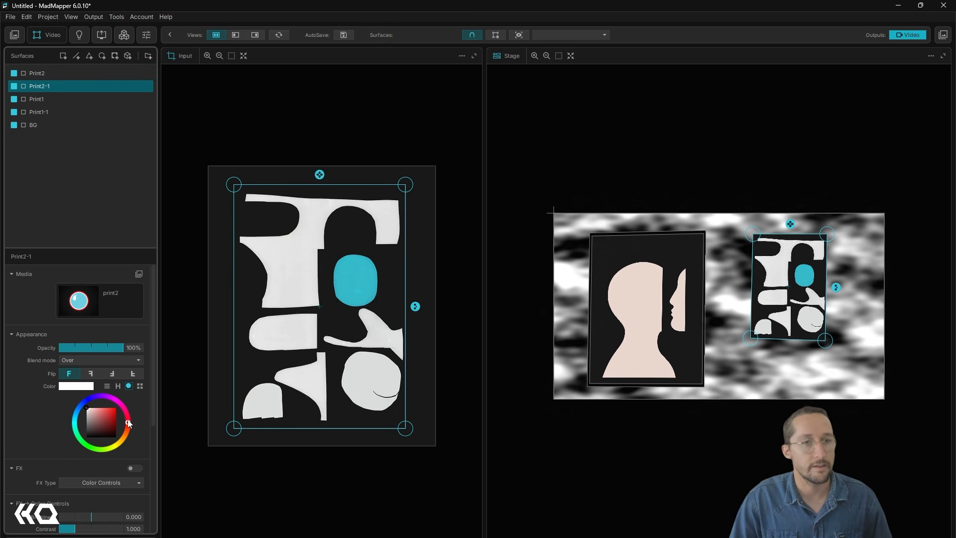
drag(93, 415, 116, 459)
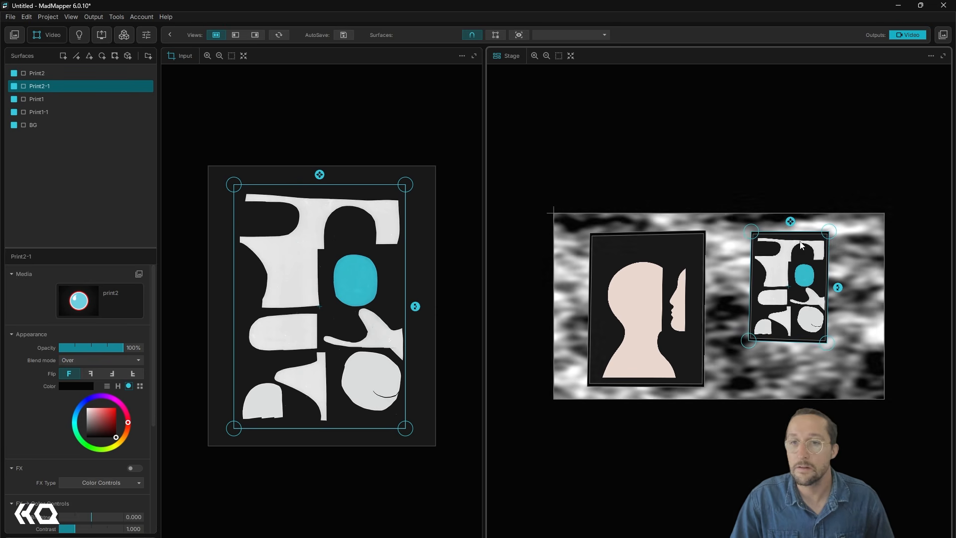
- Enlarge the black Print2 copy slightly and fine-tune its right-hand corners to form a border around the print
click(829, 235)
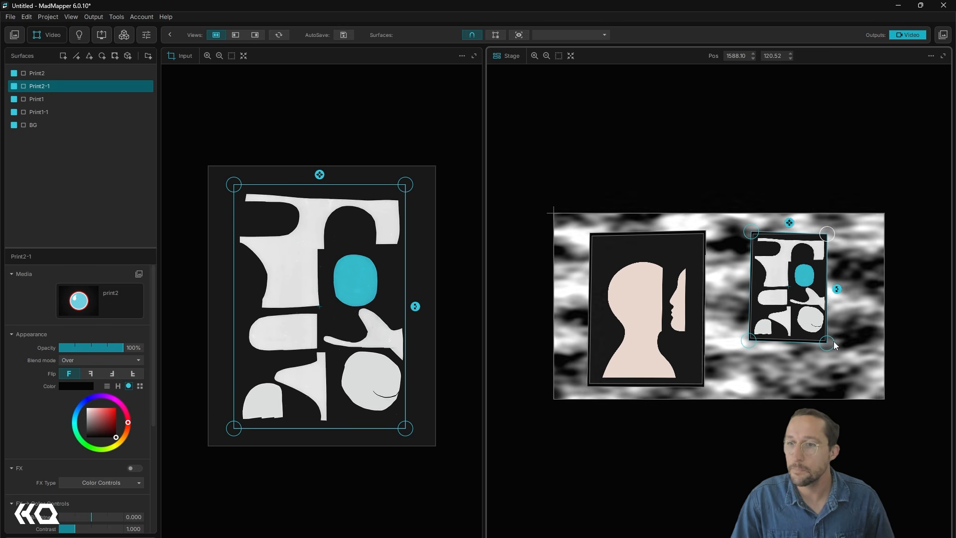
drag(829, 342, 832, 341)
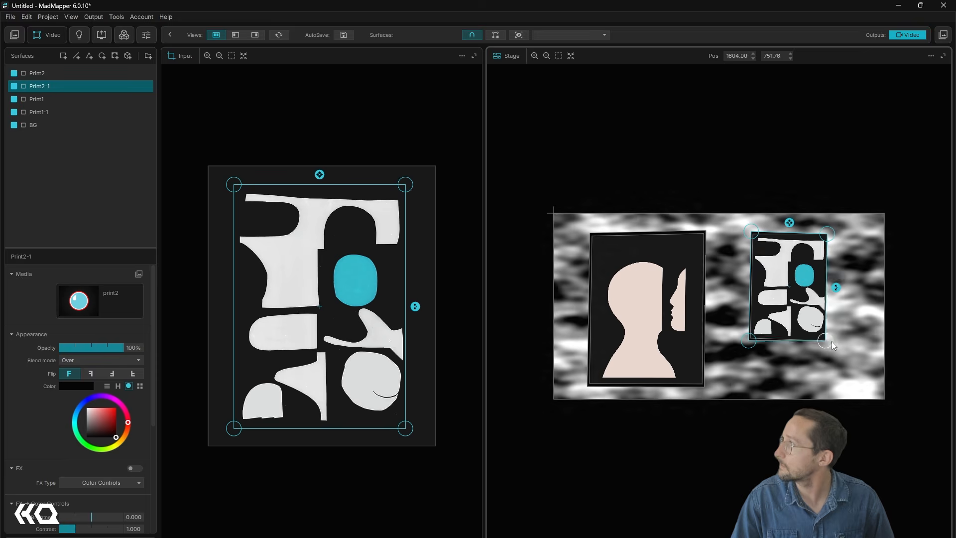
click(706, 231)
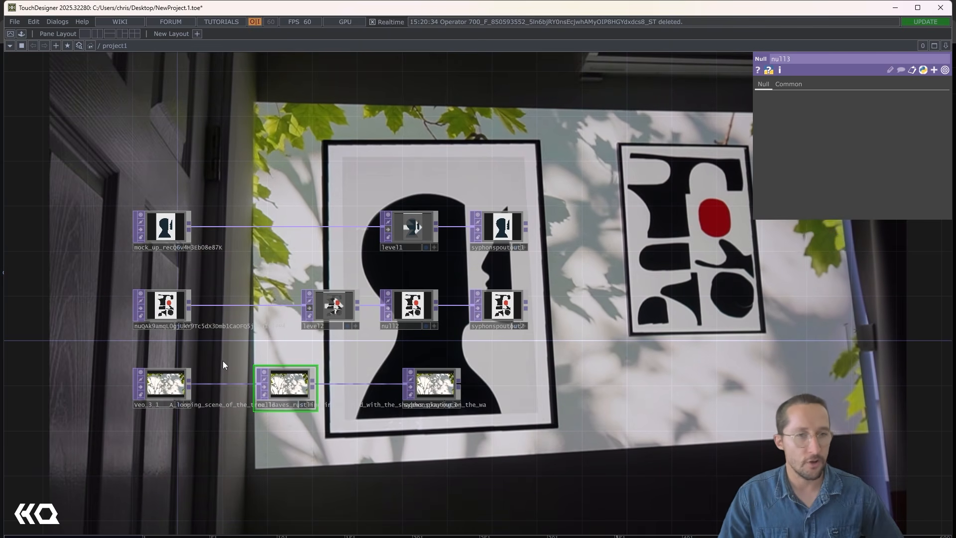
- In TouchDesigner, examine the leaf-shadow video chain that feeds the third Spout output
scroll(222, 360, up, 5)
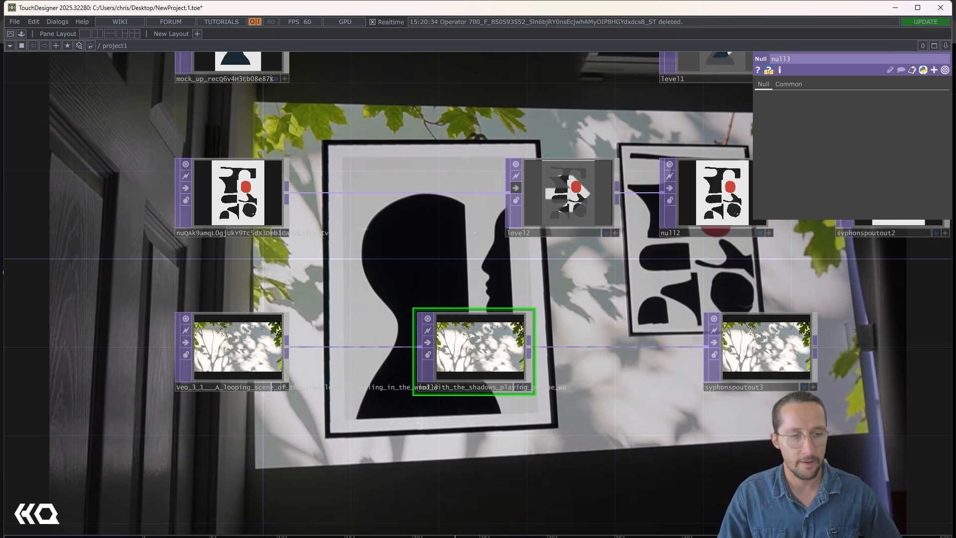
- Switch to Runway in the browser to review the generated leaf-shadow video and its prompt, and return to TouchDesigner
click(105, 520)
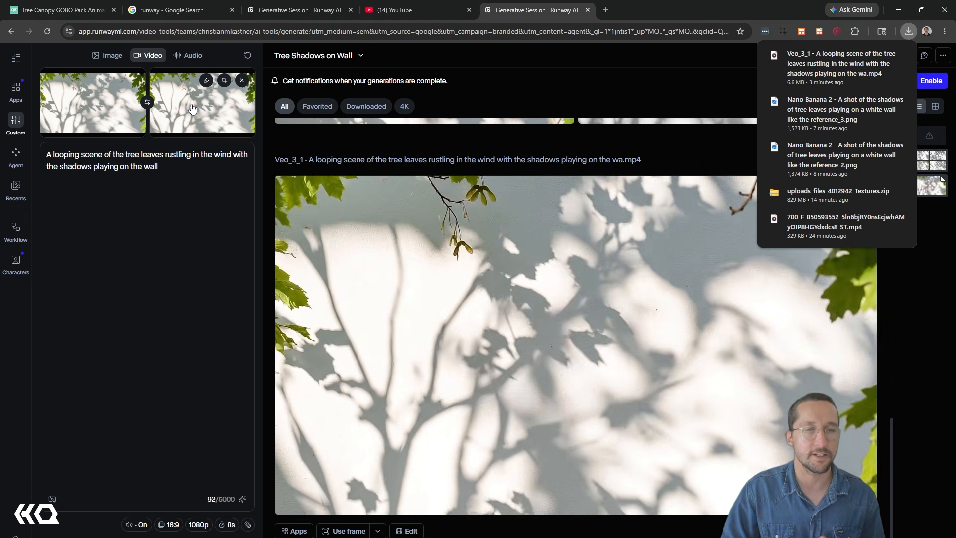
click(309, 399)
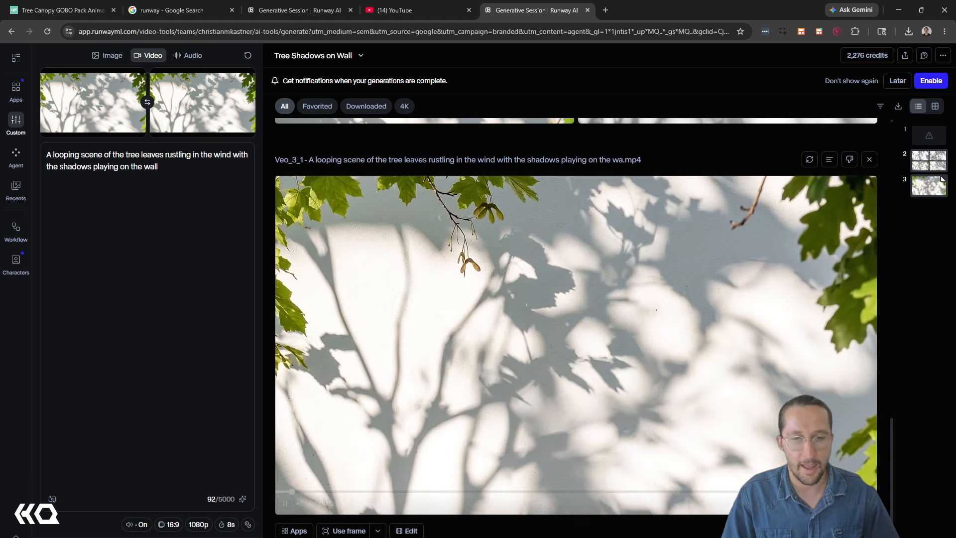
click(384, 525)
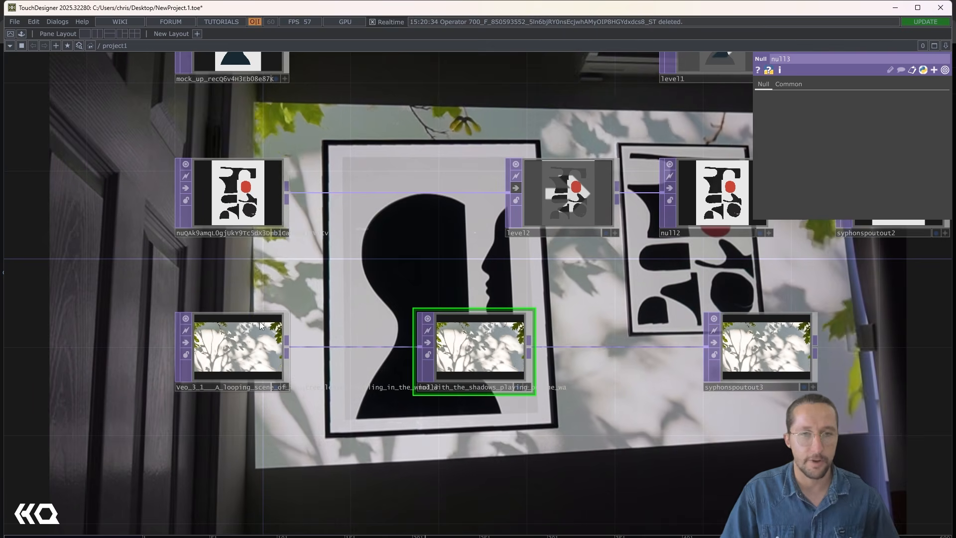
- Move the silhouette print's source, level1 and syphonspoutout1 upward to open space above the second print's chain
scroll(269, 472, down, 3)
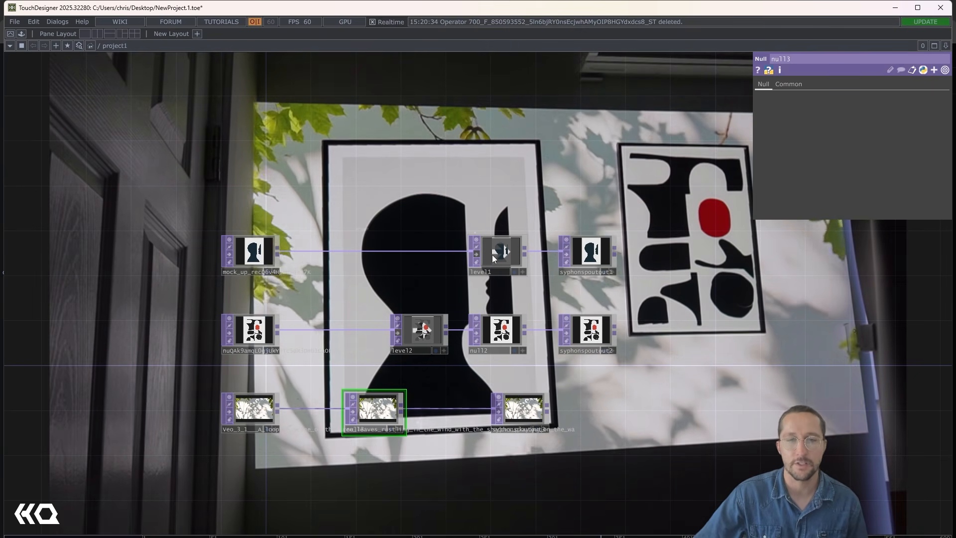
drag(248, 188, 235, 187)
drag(258, 250, 259, 150)
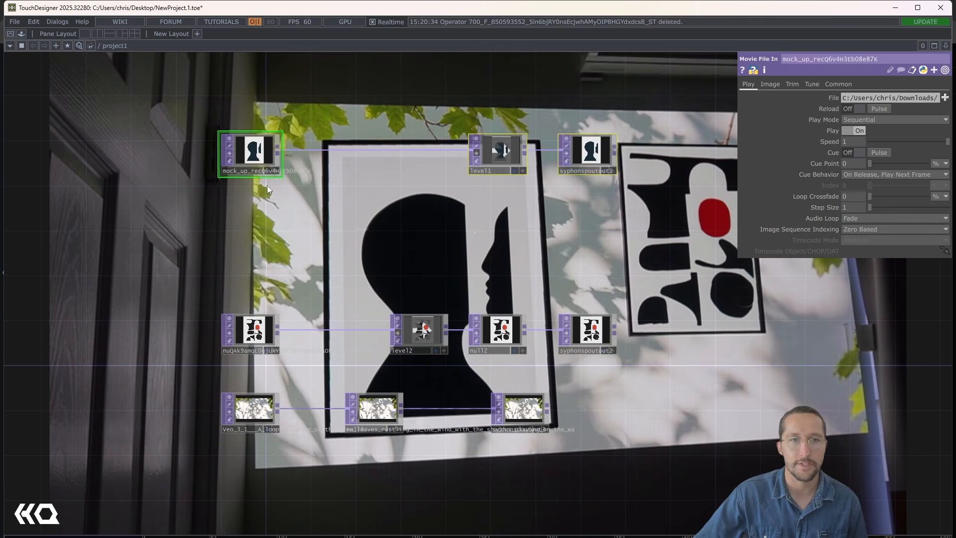
- Branch a Threshold TOP off the silhouette print's movie source and set its comparator to Greater
drag(307, 227, 306, 329)
scroll(264, 254, up, 4)
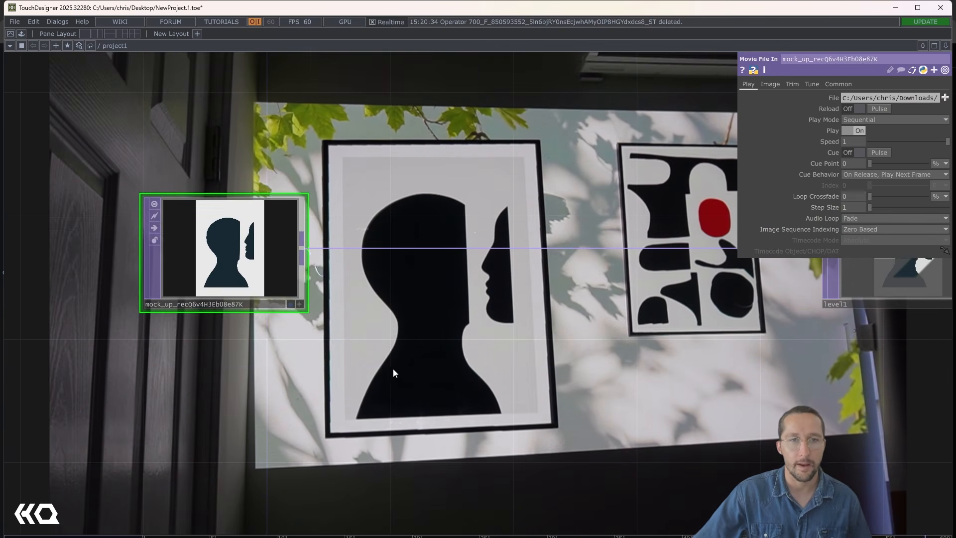
key(Tab)
text(th)
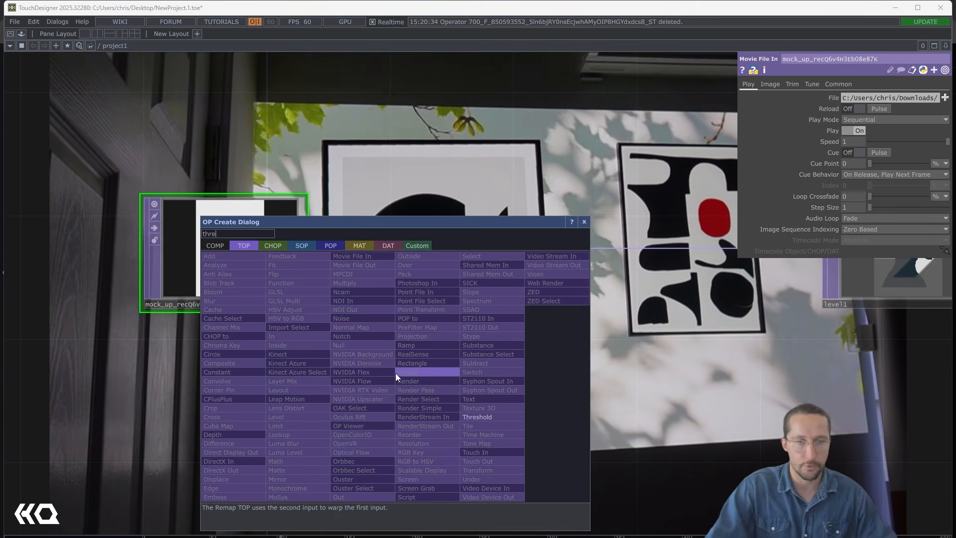
key(Return)
click(403, 423)
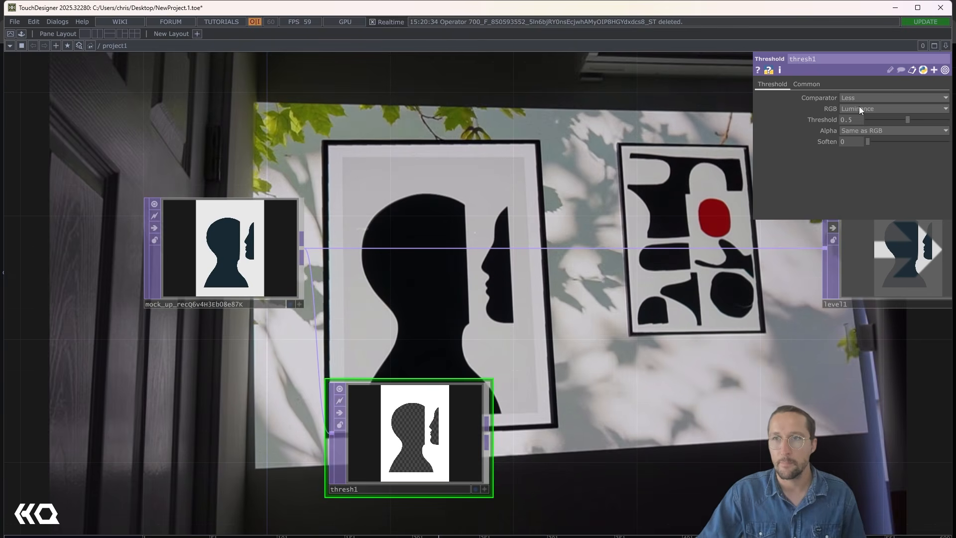
click(858, 100)
click(850, 118)
- Add a Feedback TOP connected to the output of thresh1
drag(392, 432, 314, 337)
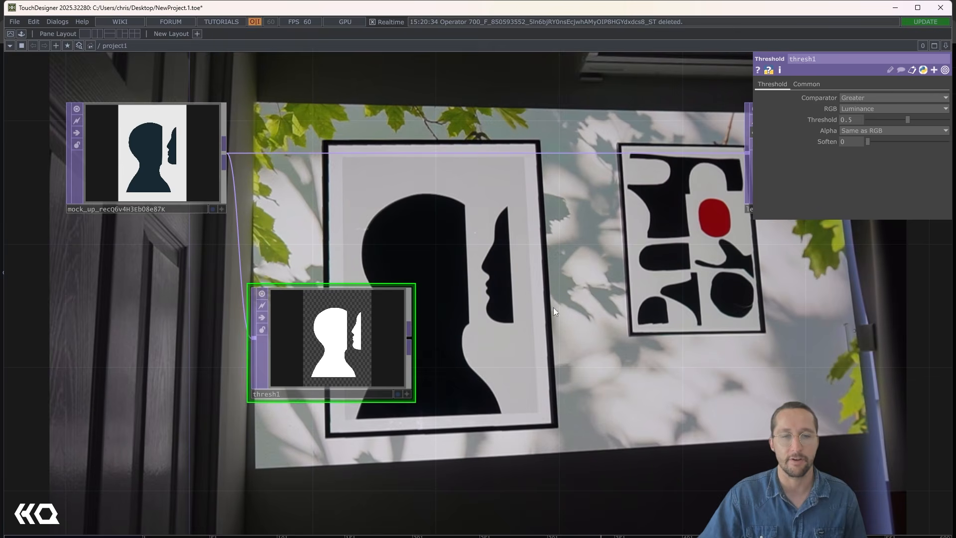
scroll(471, 269, down, 5)
click(384, 278)
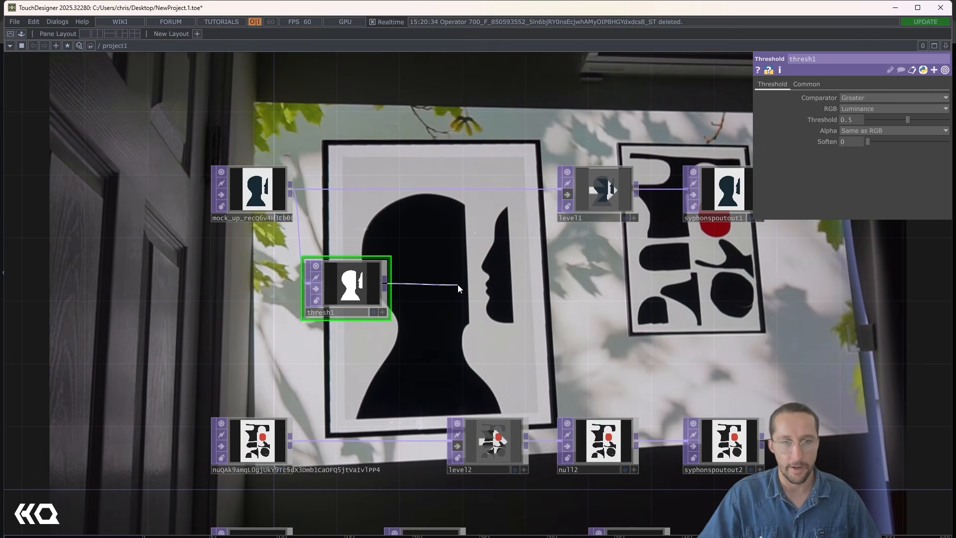
click(458, 284)
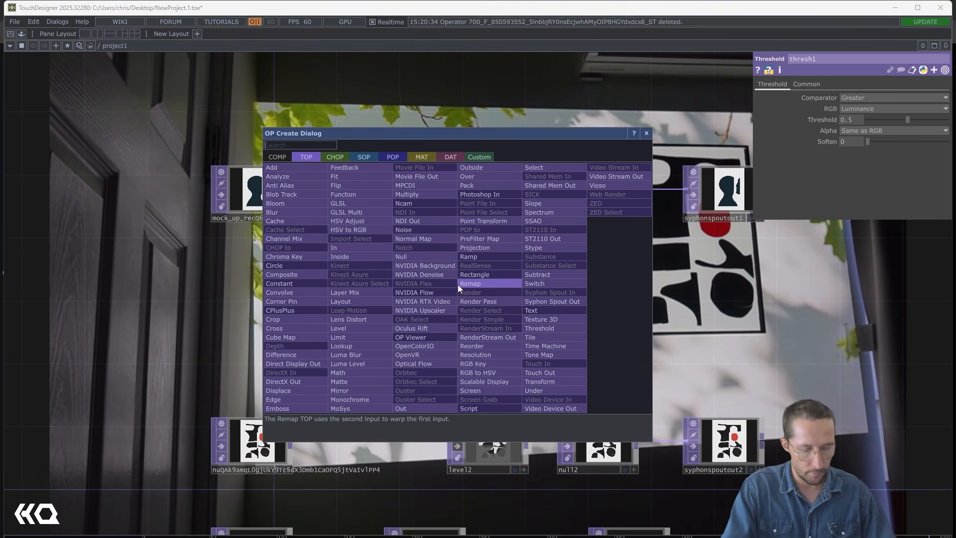
text(fee)
key(Return)
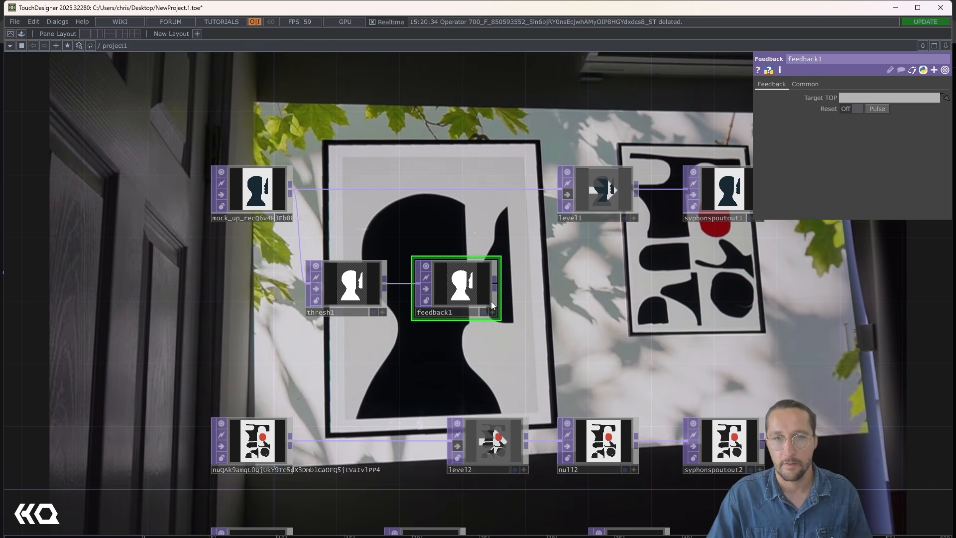
- Add a Transform TOP after feedback1, followed by a Level TOP
click(559, 283)
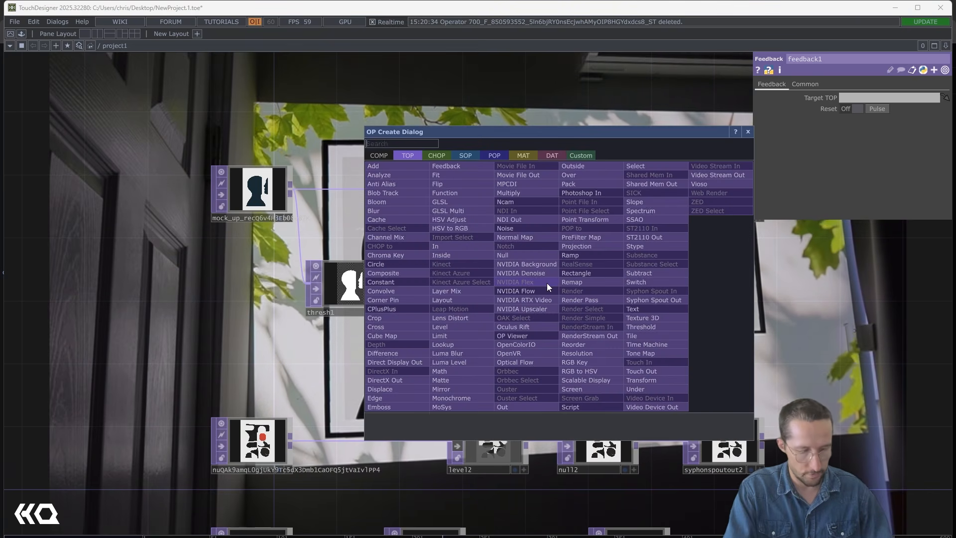
text(tr)
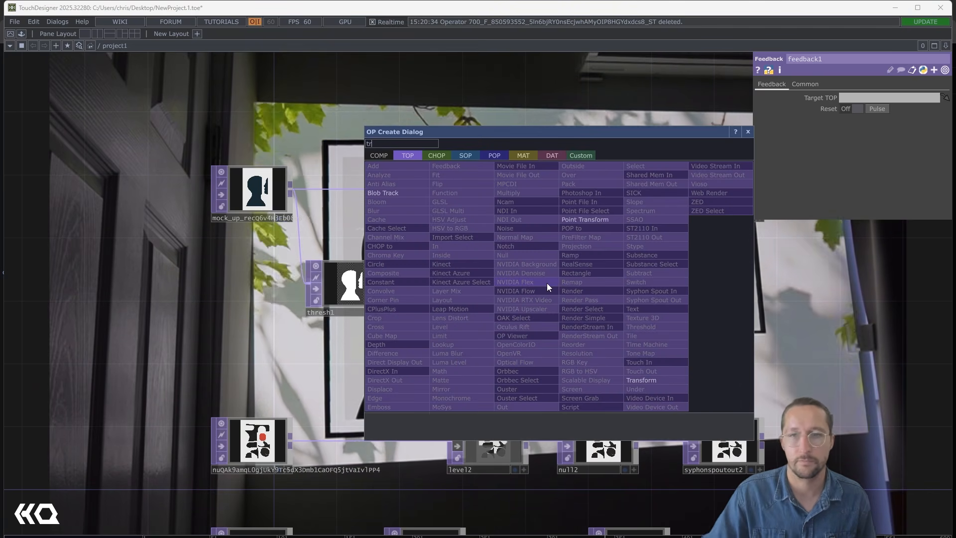
click(655, 381)
click(569, 283)
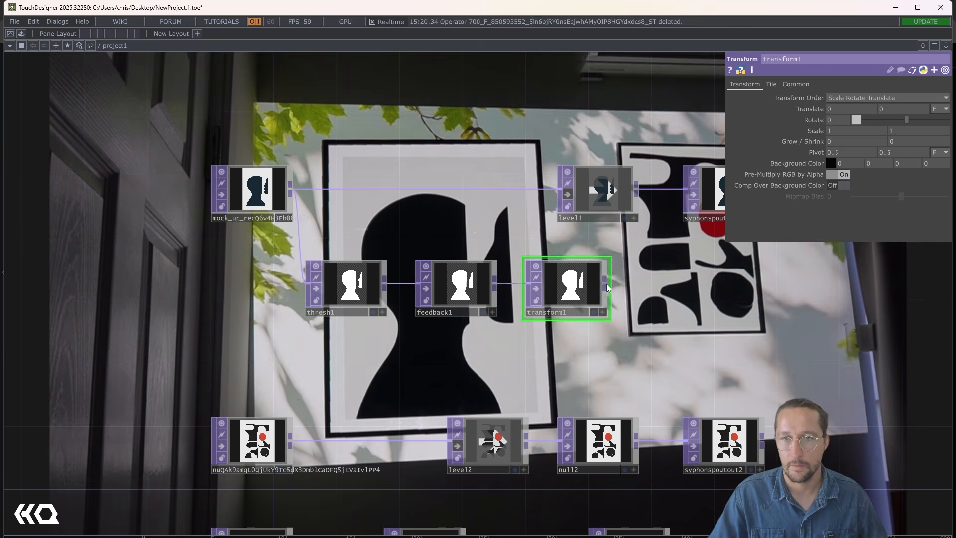
click(660, 292)
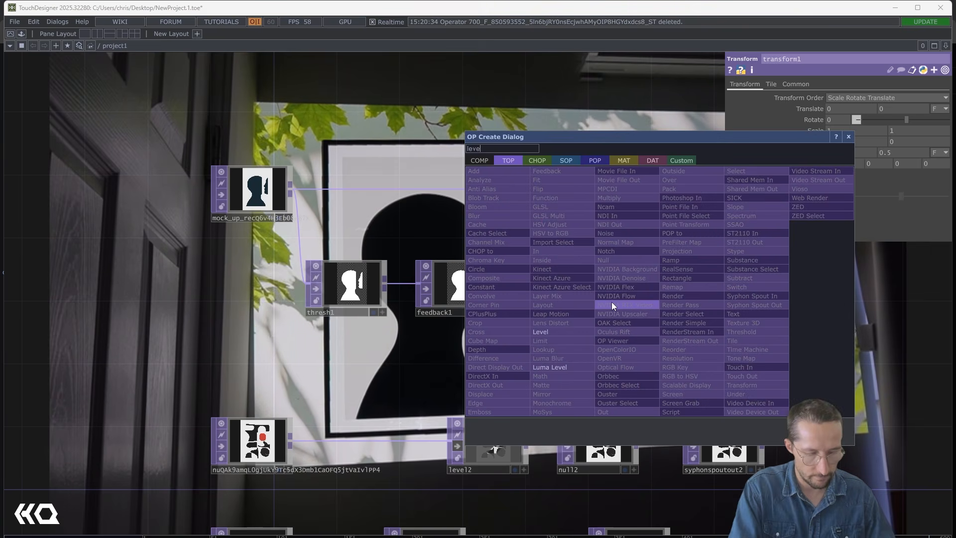
click(612, 302)
click(612, 303)
drag(612, 306, 675, 291)
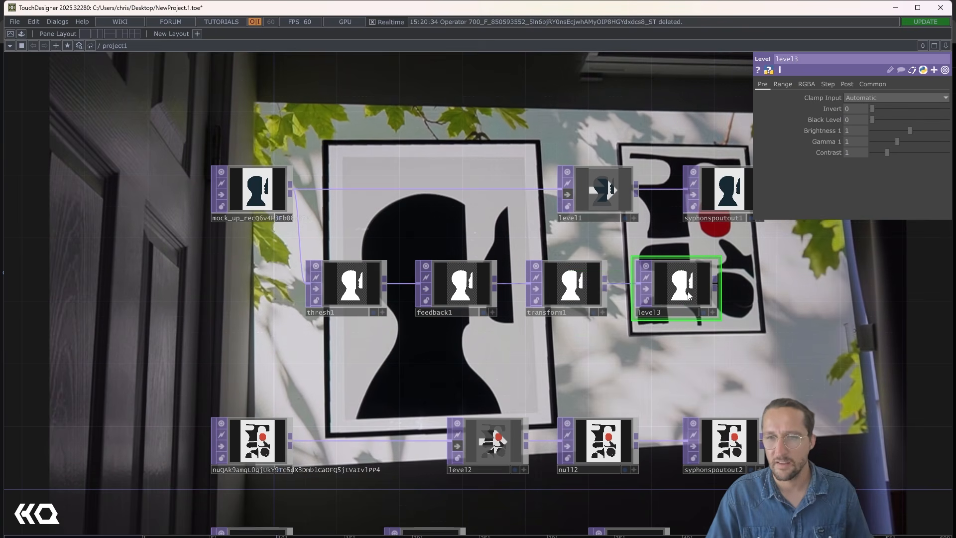
- Add a Composite TOP after level3 and arrange the feedback, transform and level nodes in a row above thresh1
click(716, 284)
click(788, 315)
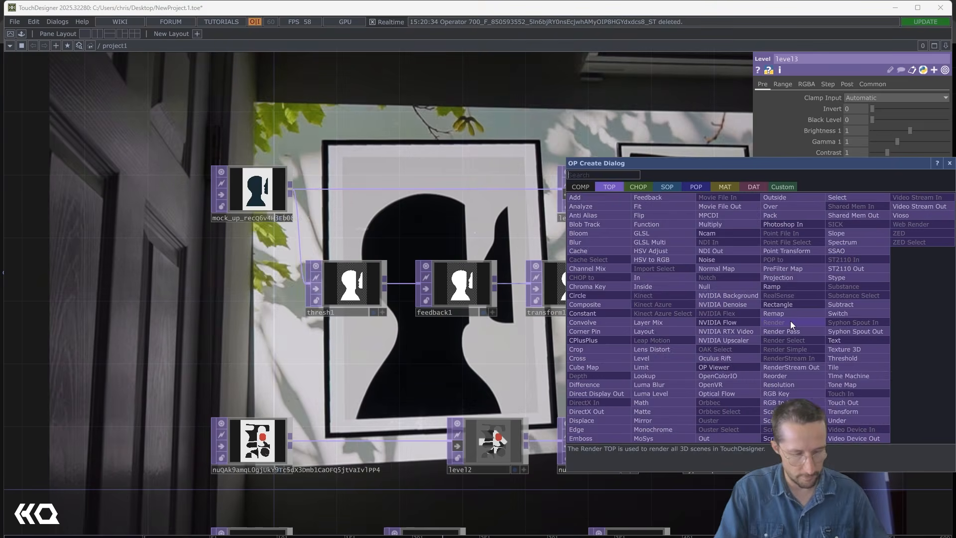
text(comp)
key(Return)
click(789, 320)
key(h)
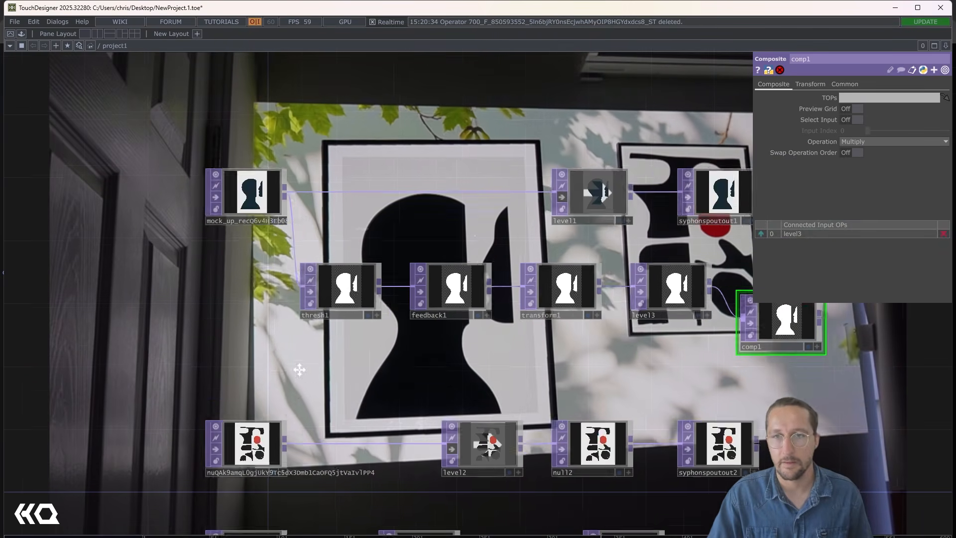
drag(623, 331, 346, 201)
drag(357, 285, 359, 229)
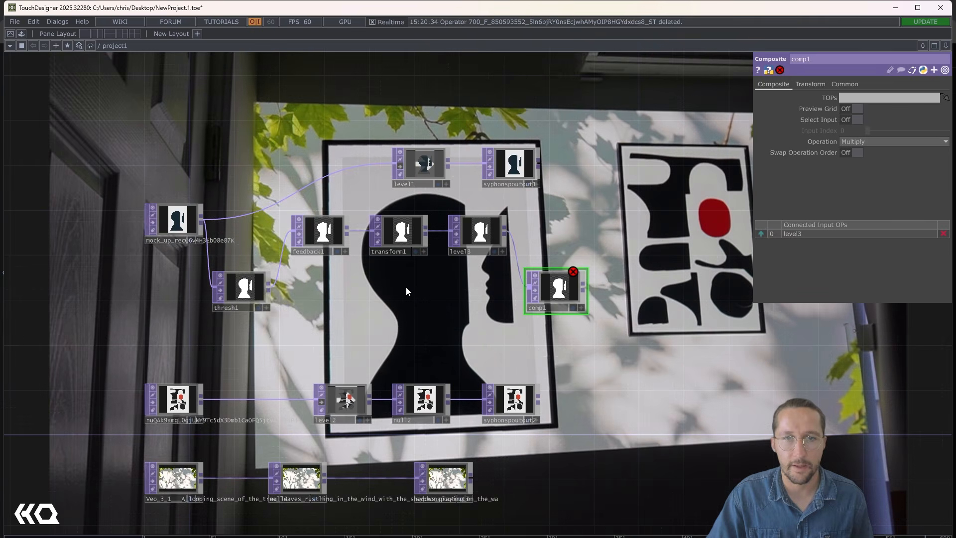
- Make comp1 the target of feedback1 and connect thresh1 as the second input of comp1
scroll(405, 286, up, 3)
drag(616, 294, 264, 214)
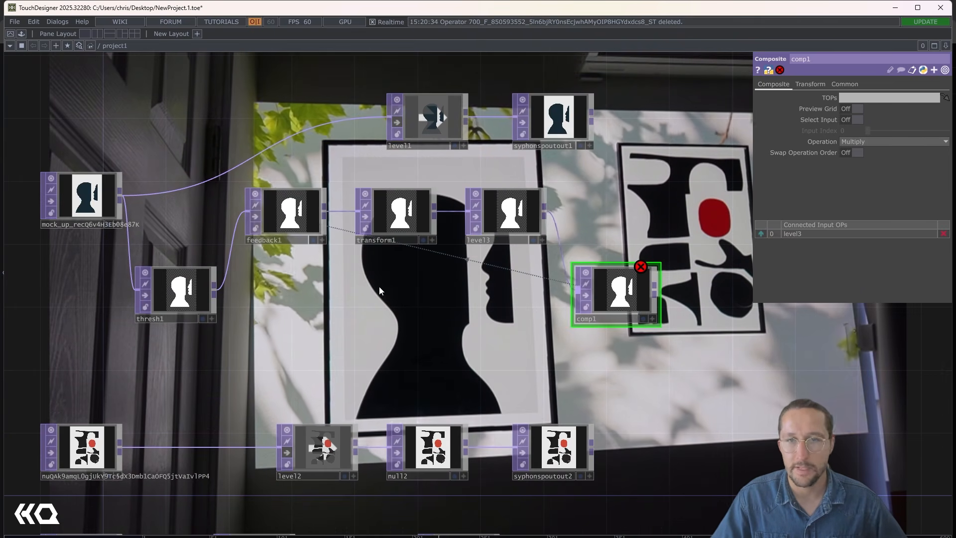
drag(214, 291, 570, 294)
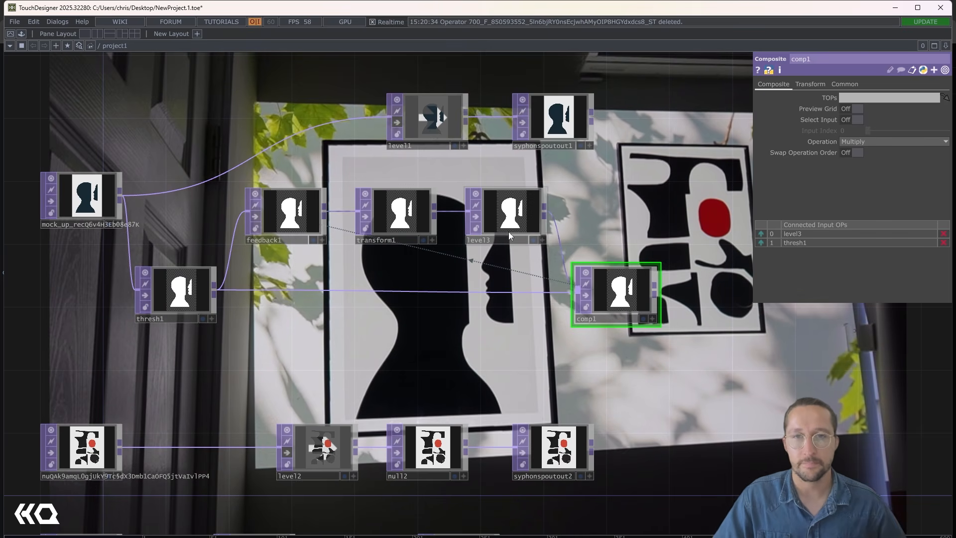
- Set transform1's scale to 1.1 on both axes and lower level3's post opacity to 0.908
click(399, 212)
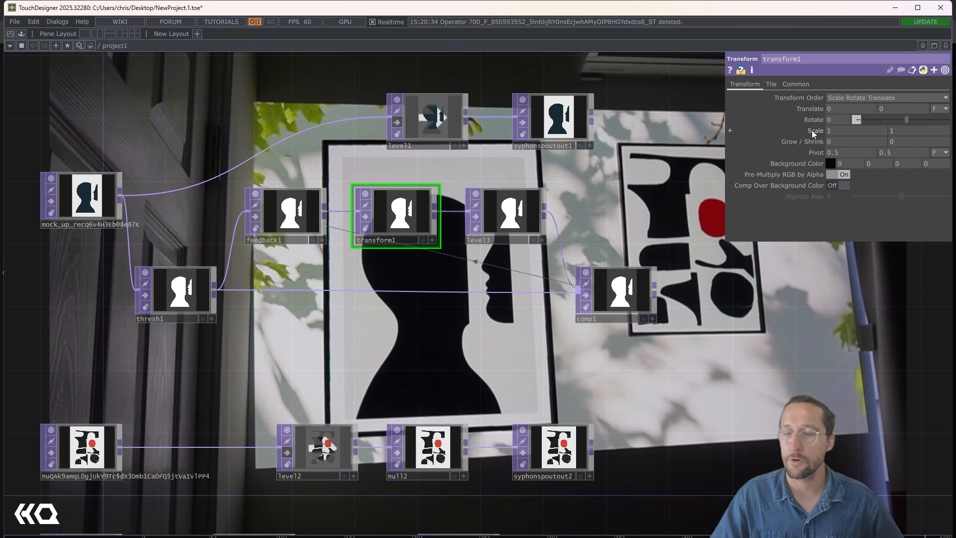
middle_drag(811, 130, 815, 131)
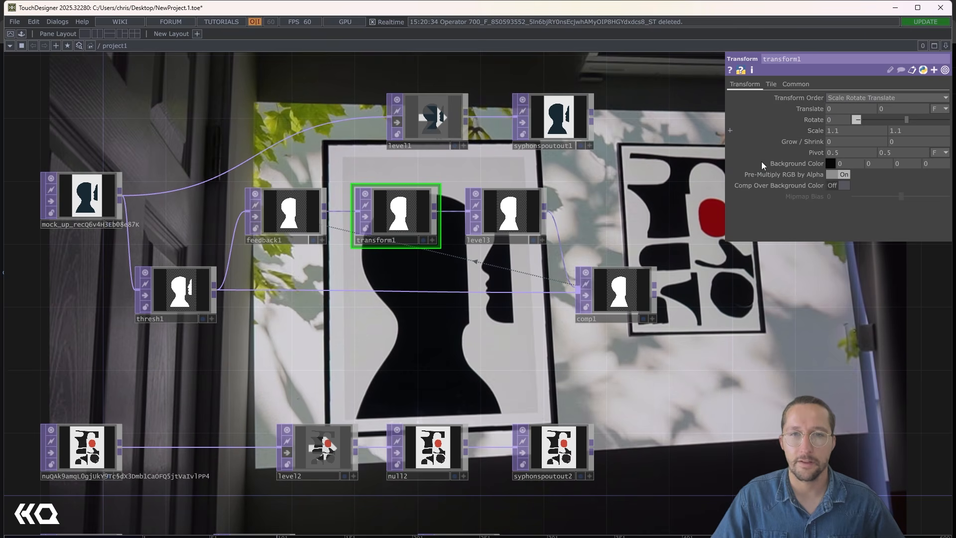
click(535, 212)
click(845, 84)
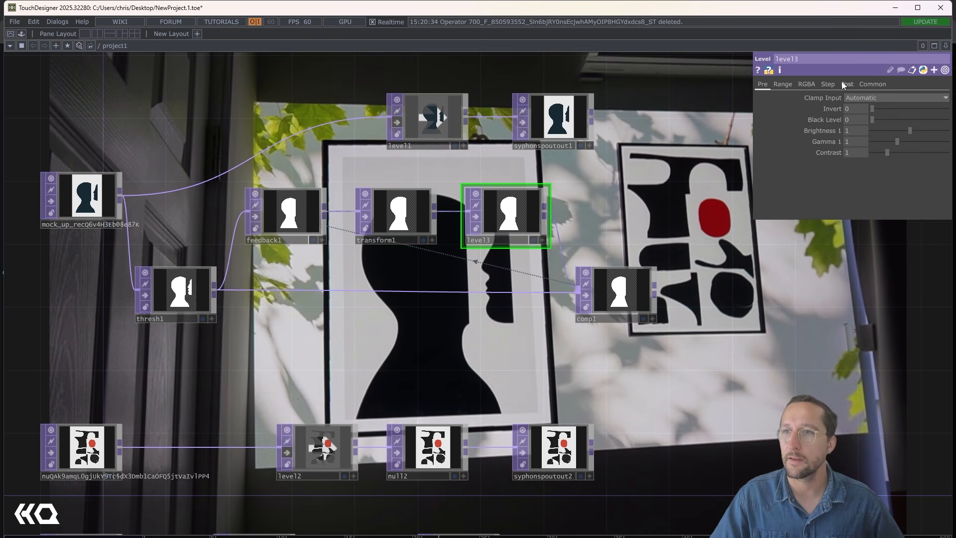
drag(948, 109, 945, 112)
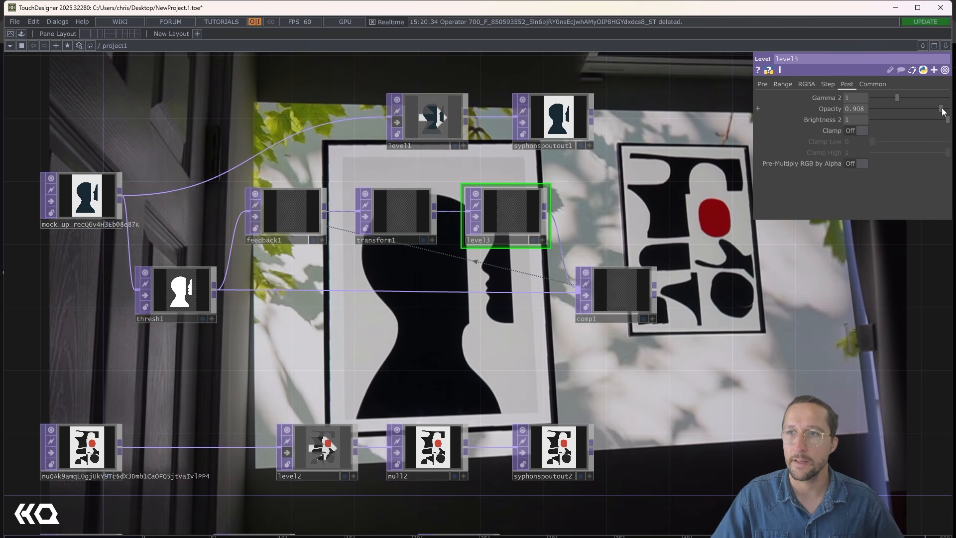
- Set the comp1 composite operation to Over
click(646, 275)
click(881, 141)
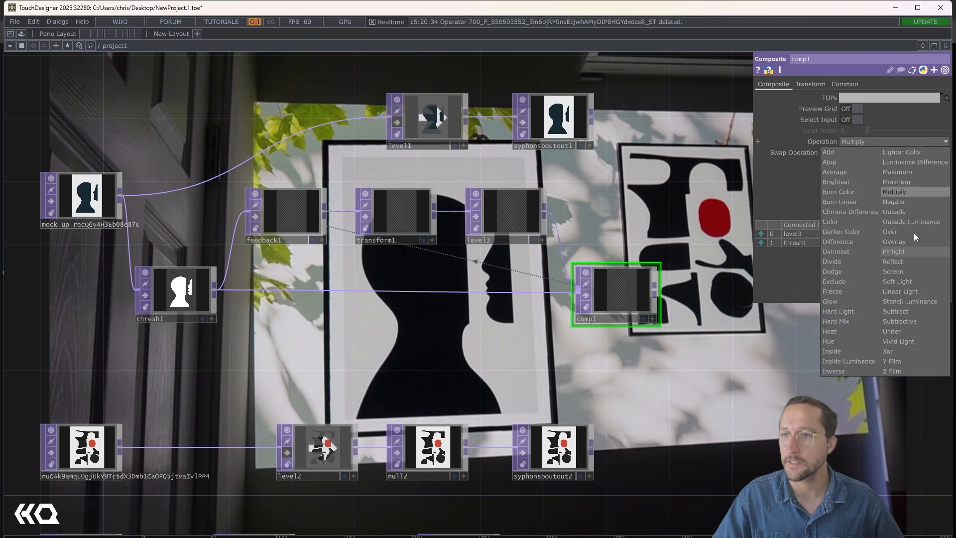
click(912, 231)
- Feed comp1 into syphonspoutout1 and reposition that Spout output beside the composite
scroll(567, 309, up, 5)
scroll(575, 295, down, 5)
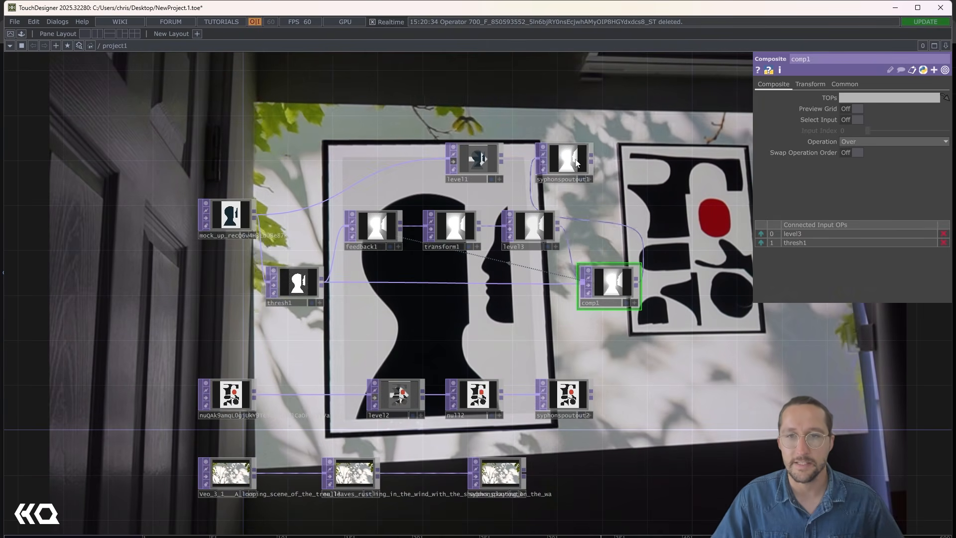
drag(565, 158, 677, 158)
drag(652, 243, 624, 347)
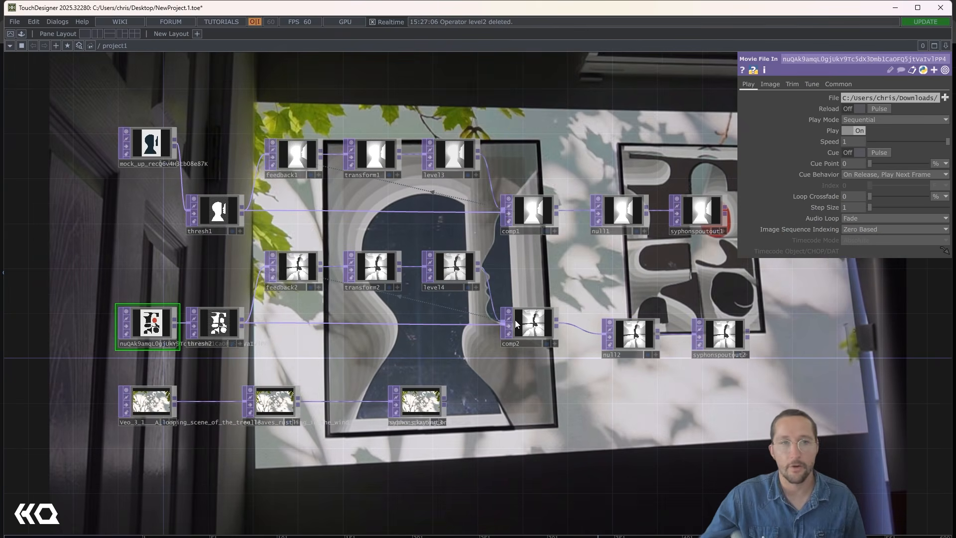
drag(226, 265, 239, 320)
middle_drag(644, 282, 607, 391)
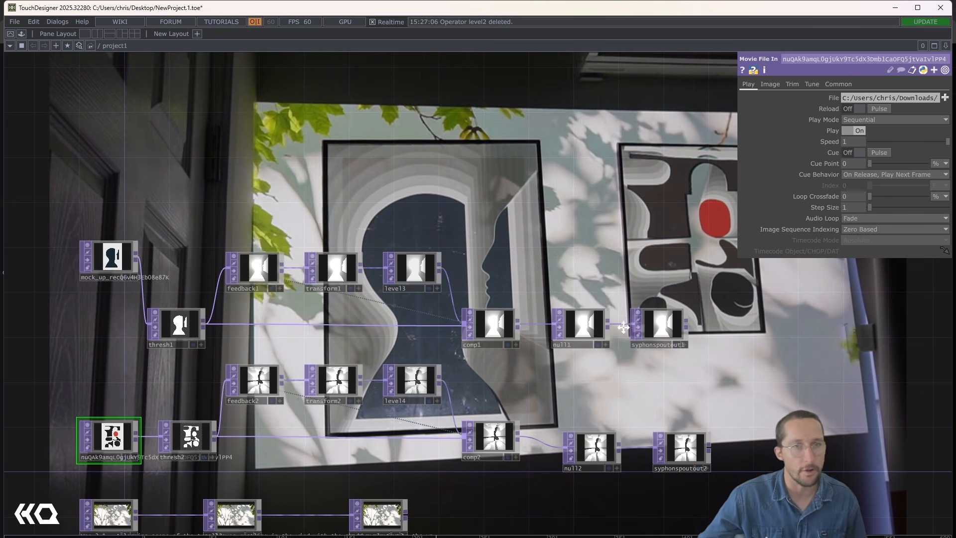
middle_drag(606, 394, 636, 307)
drag(123, 172, 123, 241)
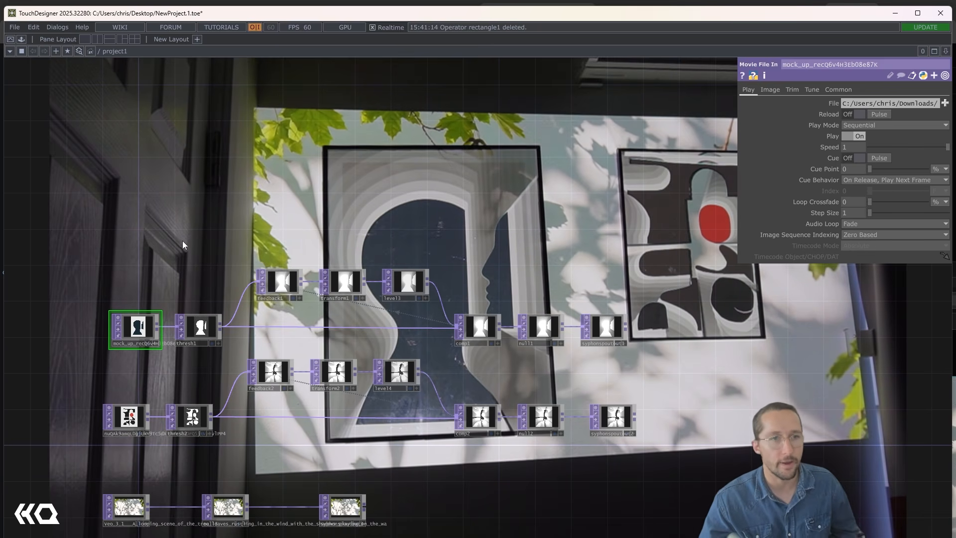
- Branch a Rectangle TOP off the silhouette print's movie source and place it above the chain
scroll(159, 329, up, 4)
click(157, 351)
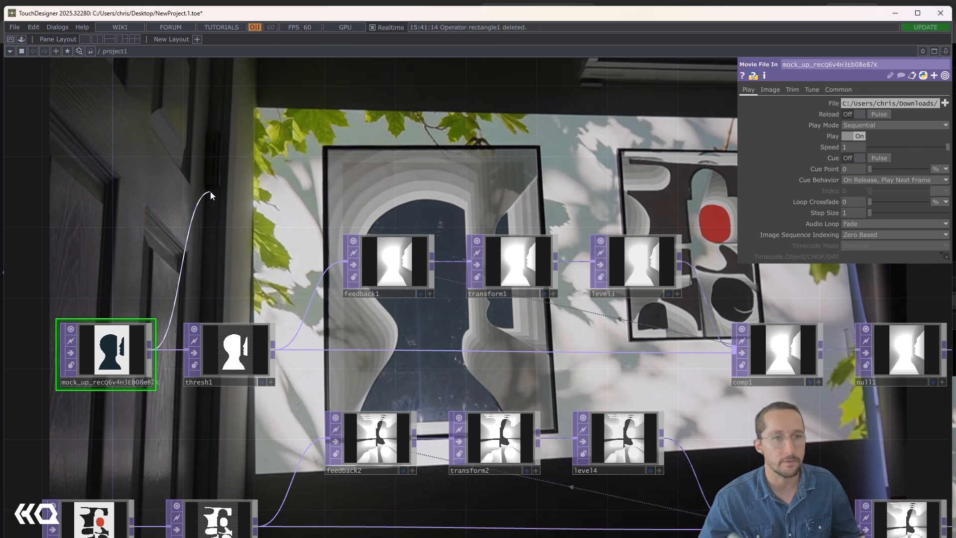
click(245, 170)
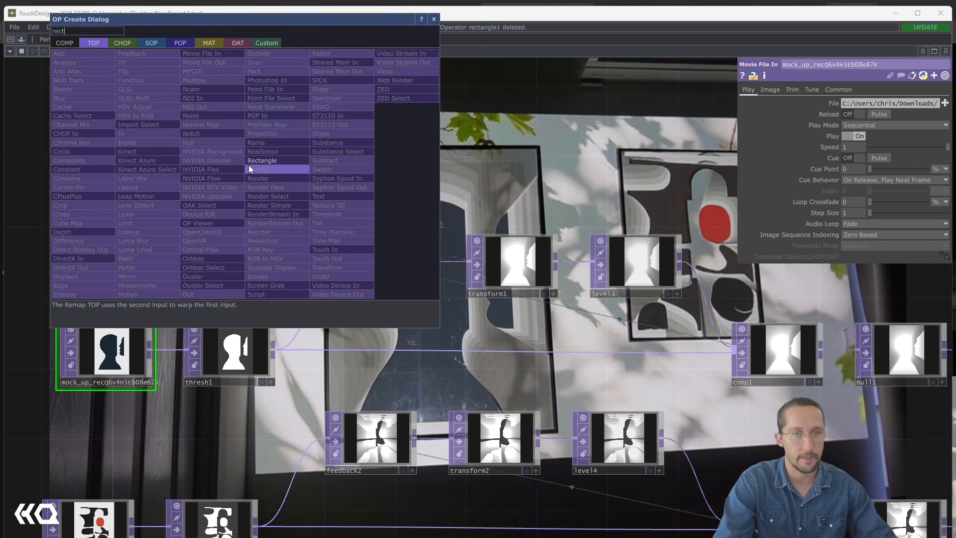
click(251, 161)
click(249, 168)
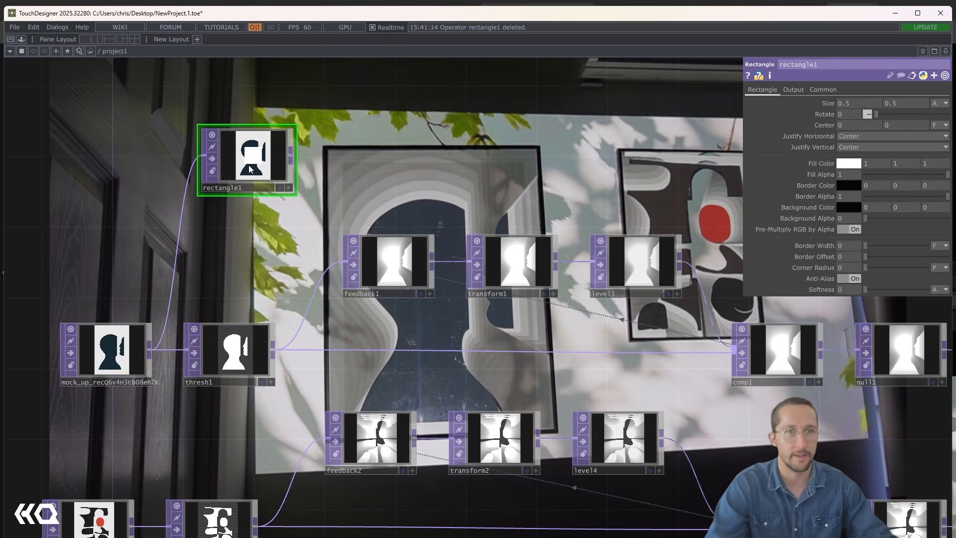
- Set rectangle1's Combine with Input option to Set Resolution Only
click(791, 89)
click(855, 103)
click(848, 113)
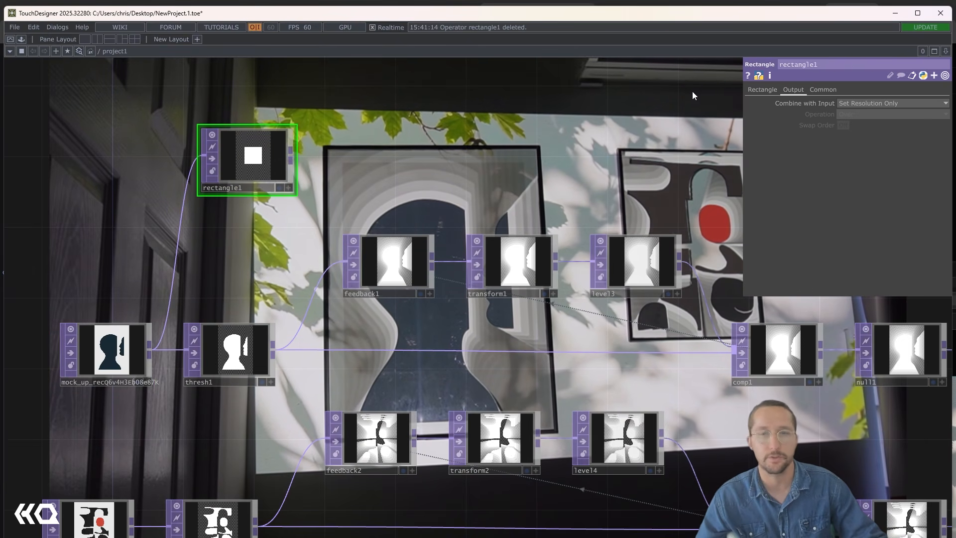
- Set rectangle1's Fill Alpha to 0 and its Border Width to about 0.053
click(762, 90)
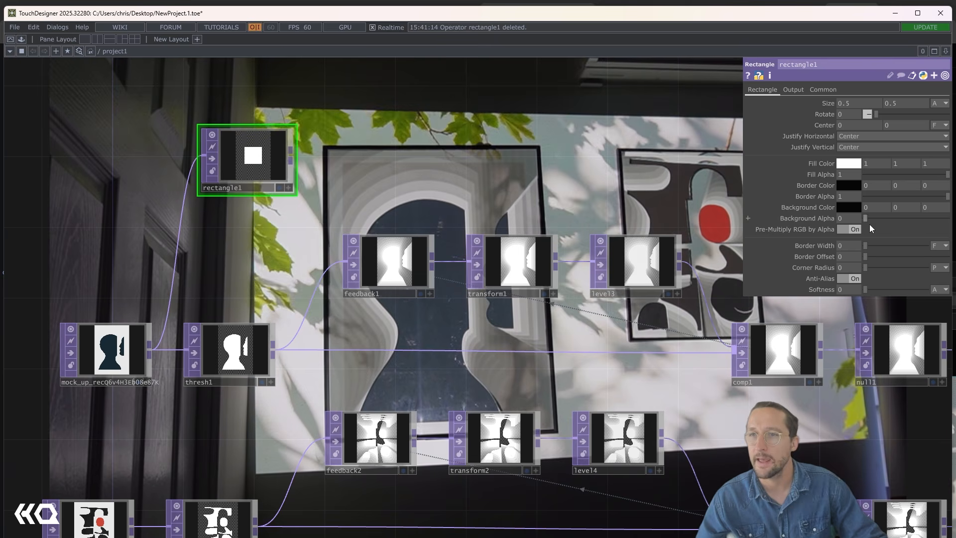
drag(901, 175, 866, 174)
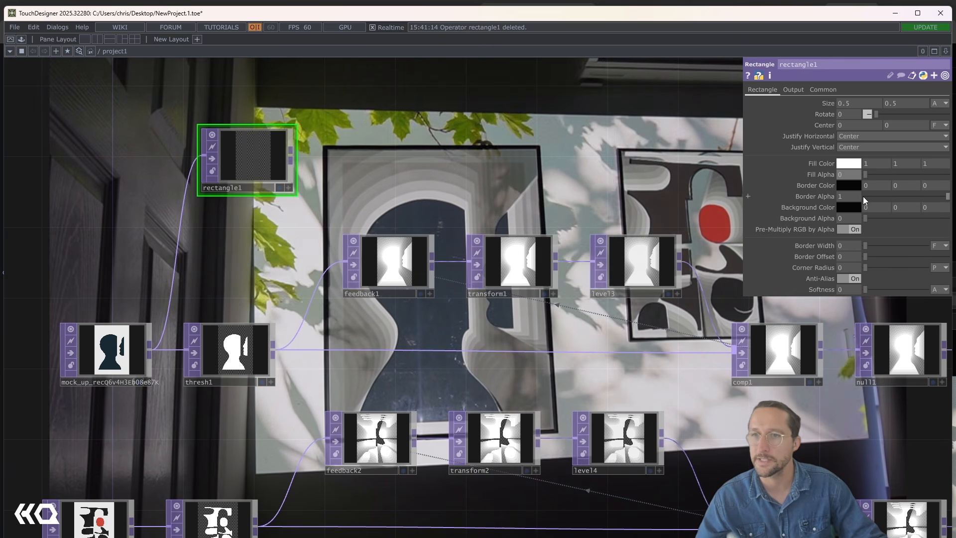
drag(866, 245, 900, 245)
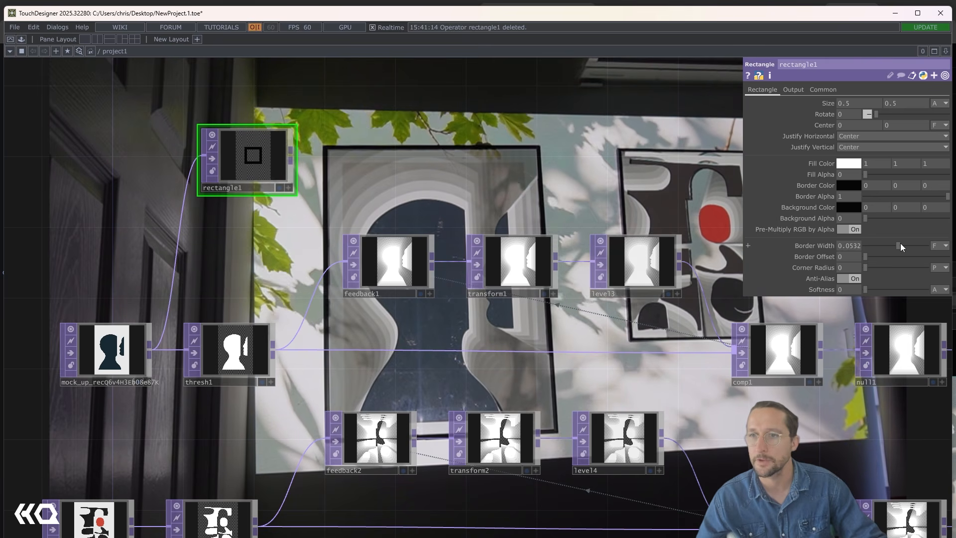
- Make rectangle1's border white and set the rectangle's size to 1 by 1.5
click(848, 186)
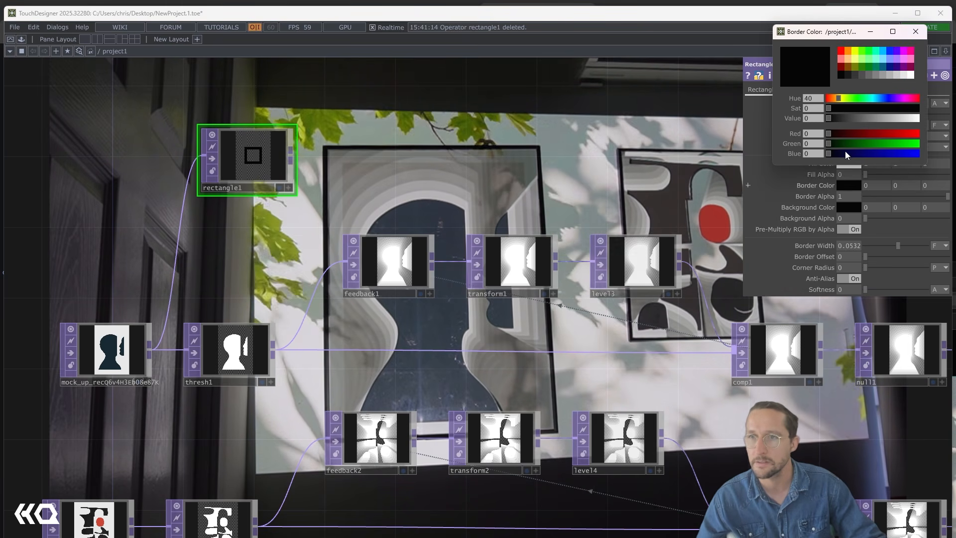
drag(862, 118, 921, 118)
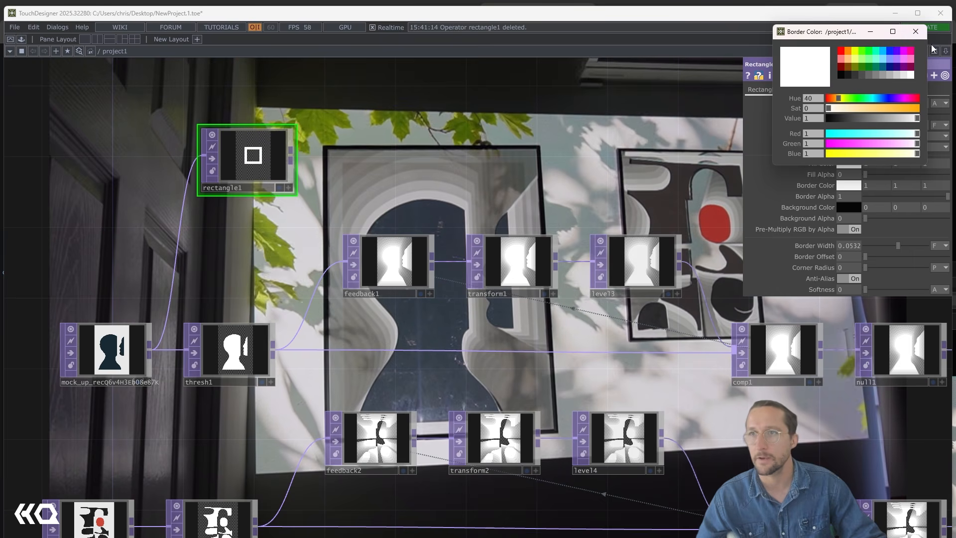
click(916, 31)
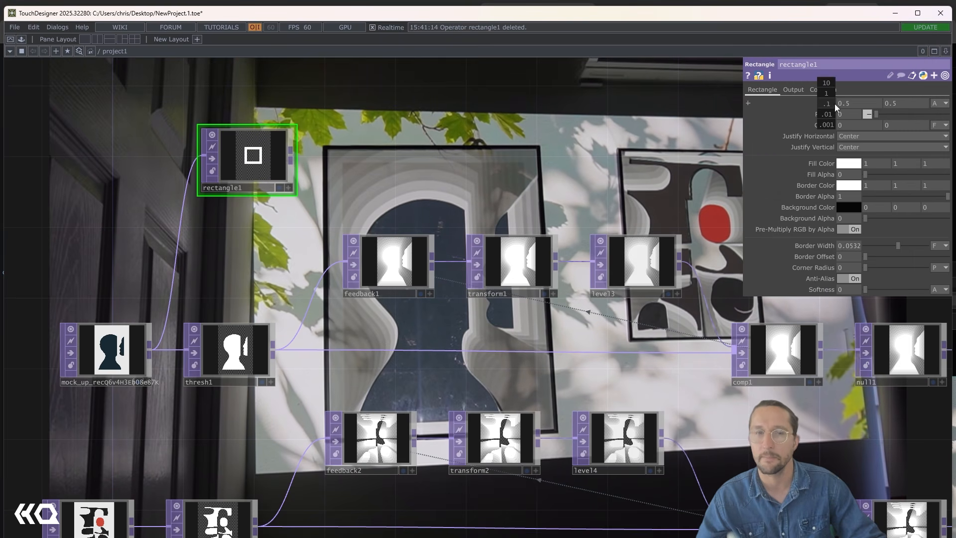
mouse_move(834, 104)
middle_down()
mouse_move(866, 103)
mouse_move(831, 101)
middle_up()
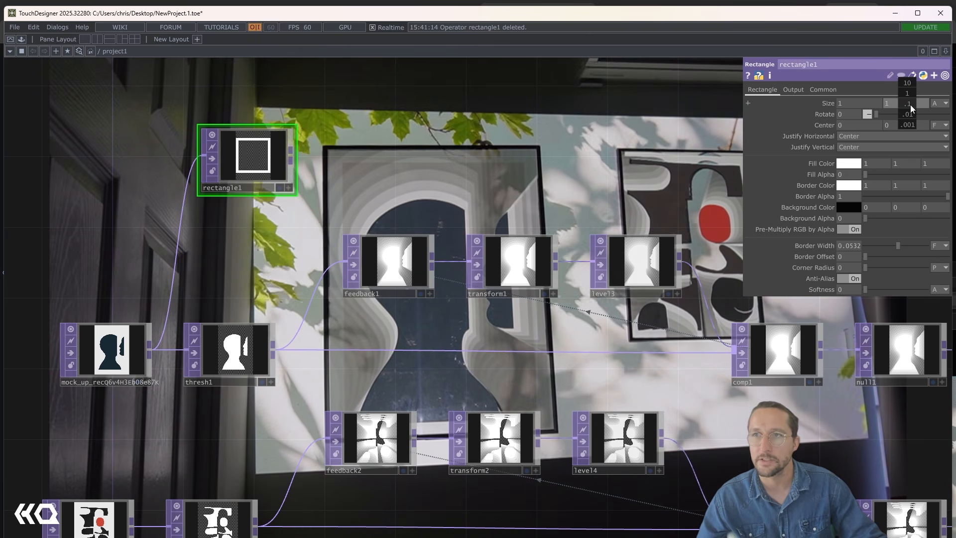
middle_drag(907, 103, 925, 103)
- Move feedback1, transform1, level3 and comp1 together up beside rectangle1
drag(393, 229, 399, 252)
drag(548, 386, 447, 385)
scroll(446, 386, down, 3)
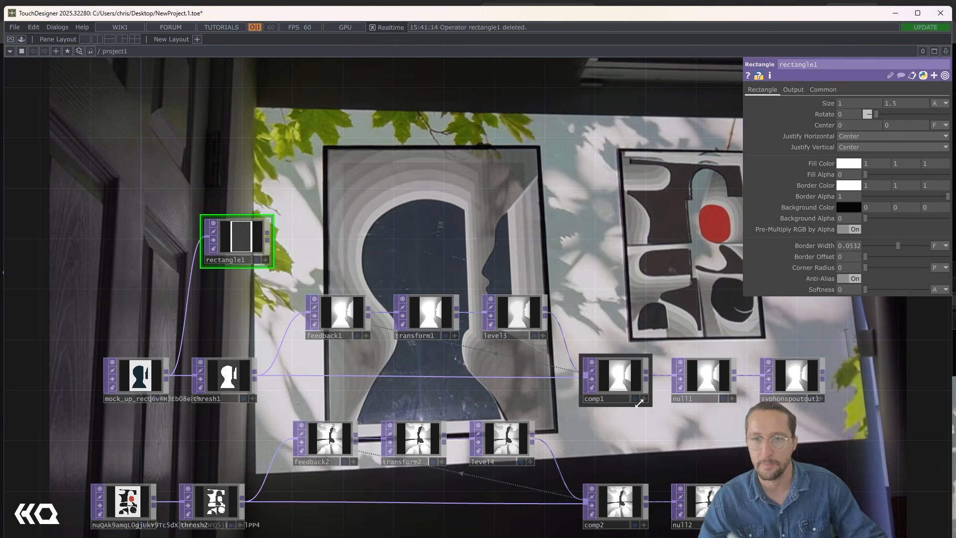
right_drag(639, 408, 312, 277)
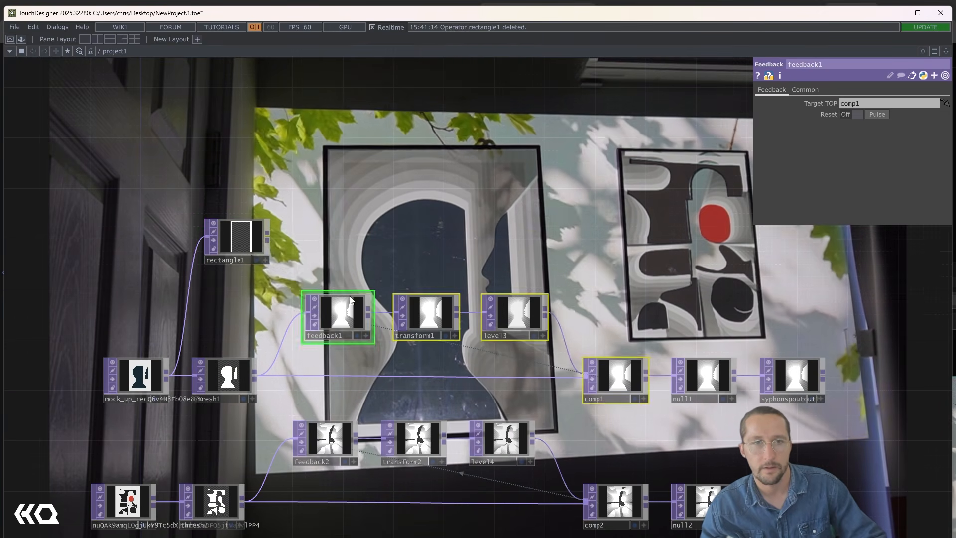
drag(337, 313, 350, 236)
click(348, 195)
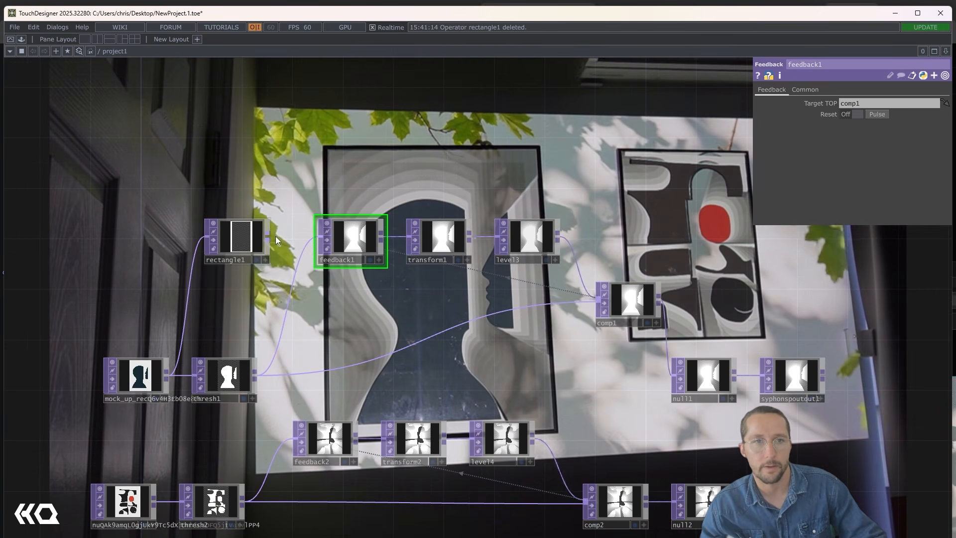
- Feed rectangle1 into feedback1 and comp1 in place of thresh1, and shift the feedback nodes up within the loop
click(267, 236)
click(300, 267)
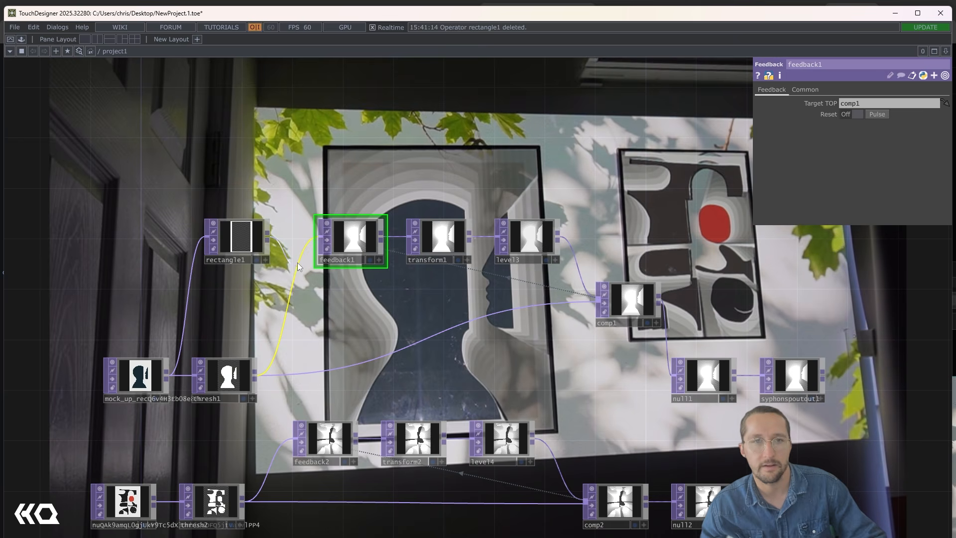
drag(270, 236, 373, 357)
right_drag(544, 332, 348, 241)
drag(348, 238, 348, 188)
drag(429, 180, 421, 201)
- Set transform1's Scale to 0.9 on both axes so the feedback shrinks inward
scroll(421, 201, up, 4)
click(427, 219)
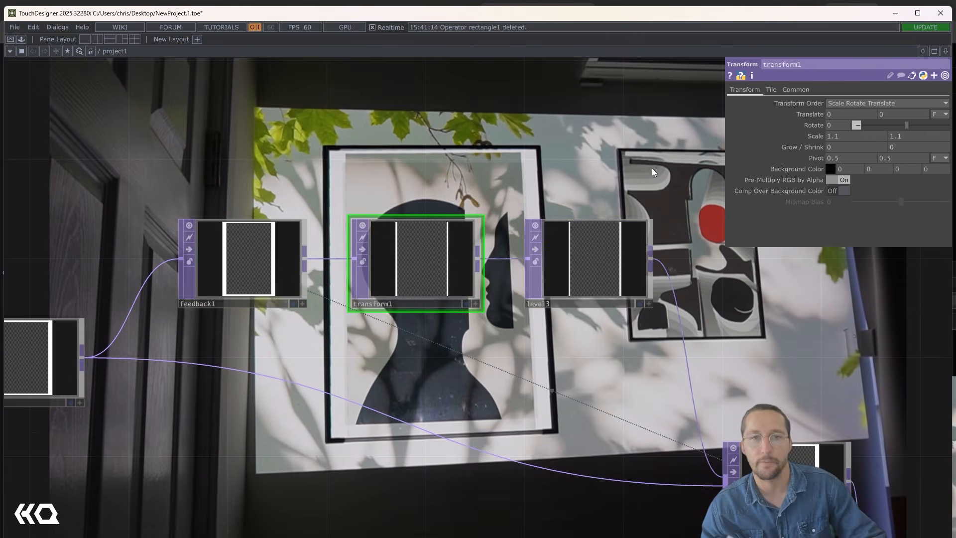
middle_drag(816, 133, 804, 127)
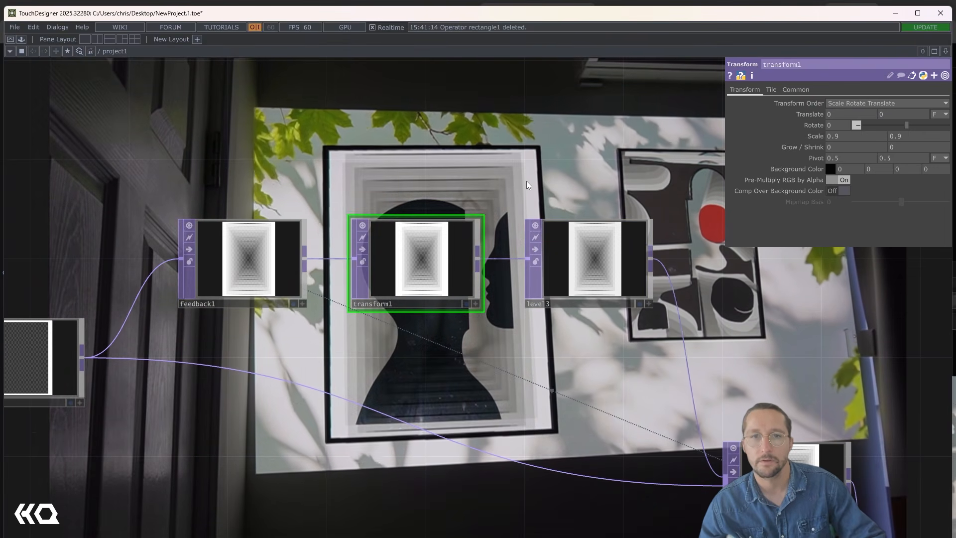
- Reduce rectangle1's Border Width to about 0.0355 and set its vertical size to 1.44
scroll(481, 207, down, 5)
drag(378, 170, 497, 248)
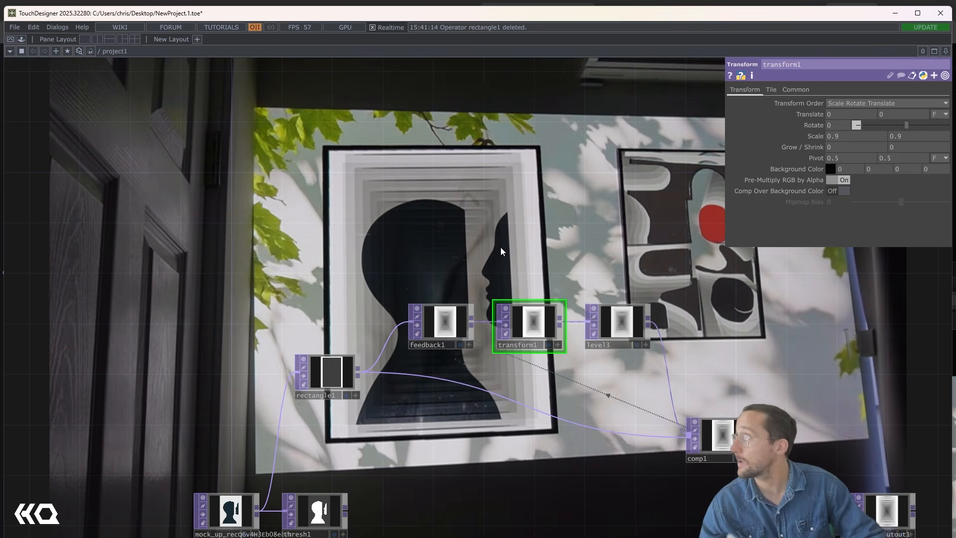
drag(521, 420, 489, 297)
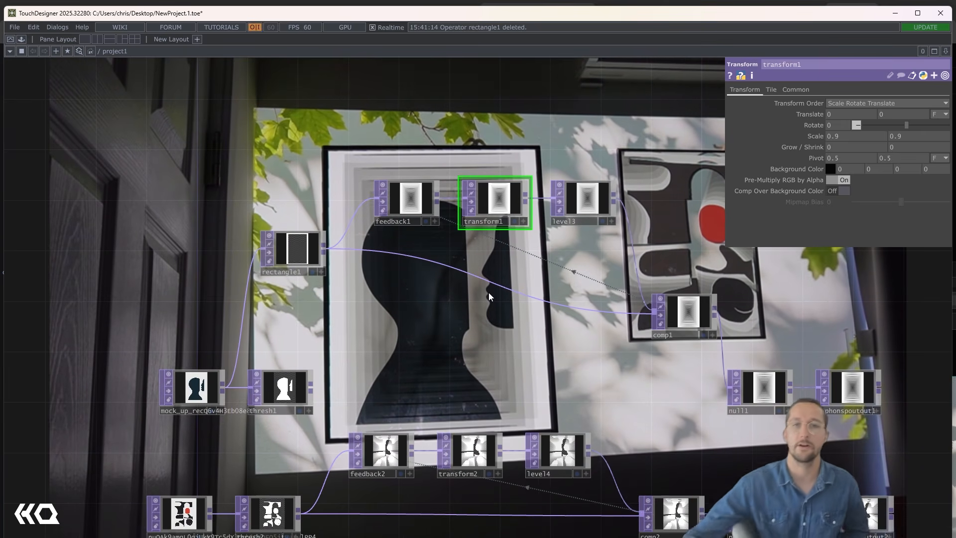
click(305, 250)
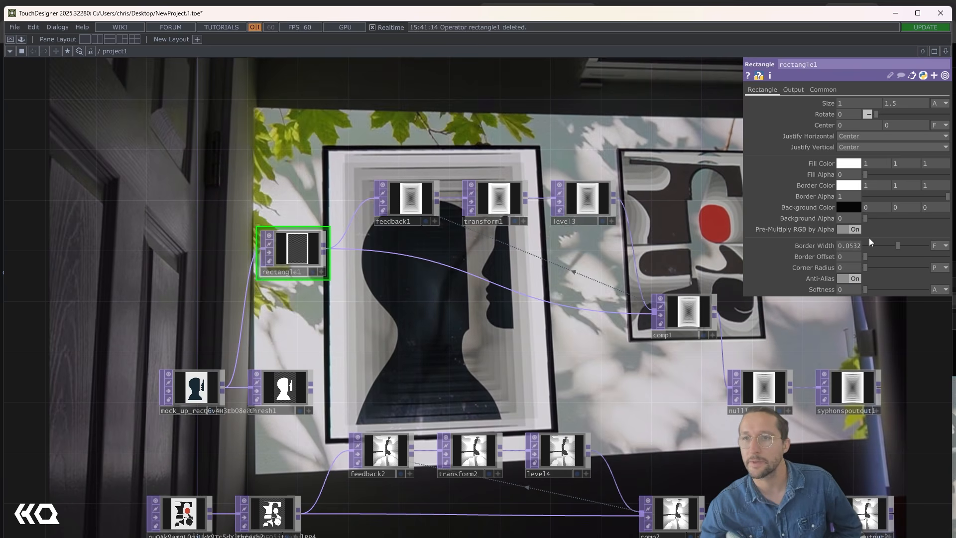
drag(887, 246, 887, 245)
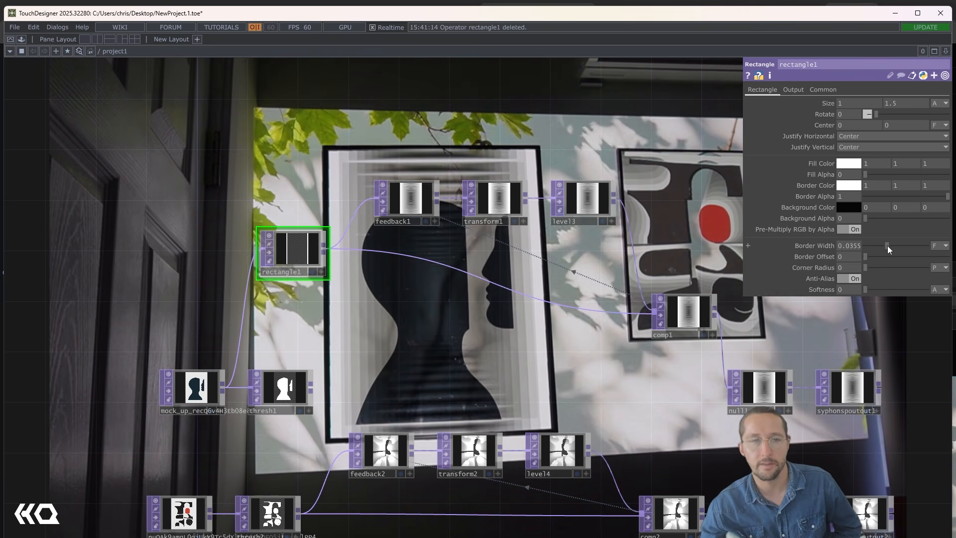
scroll(231, 189, up, 5)
middle_drag(894, 104, 921, 114)
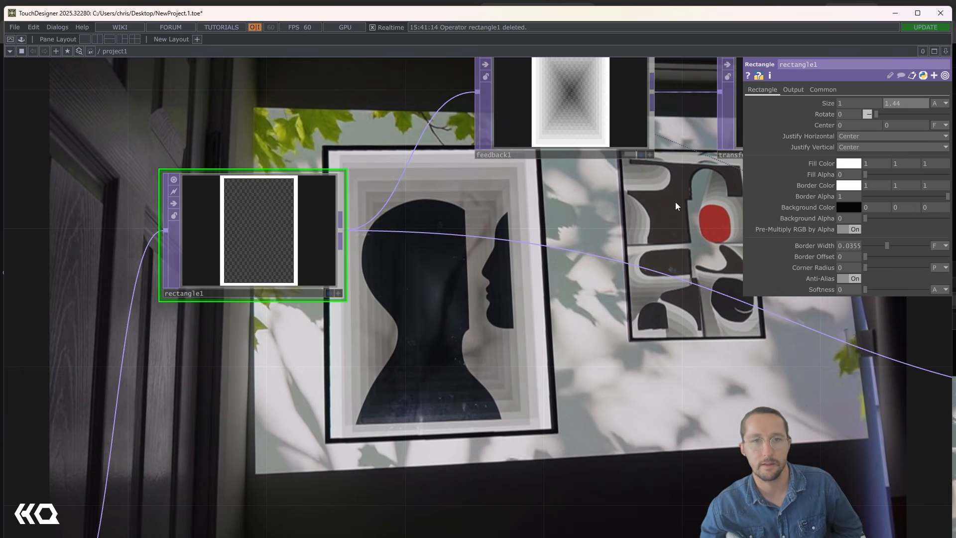
- Move null1 and syphonspoutout1 farther from comp1 to free space for another operator
scroll(348, 304, down, 5)
scroll(428, 343, up, 5)
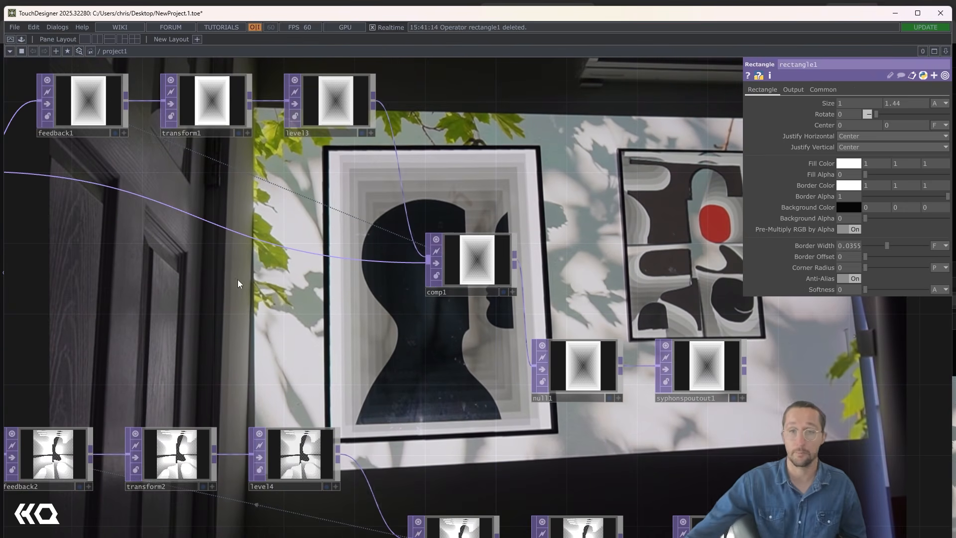
drag(516, 394, 497, 367)
key(h)
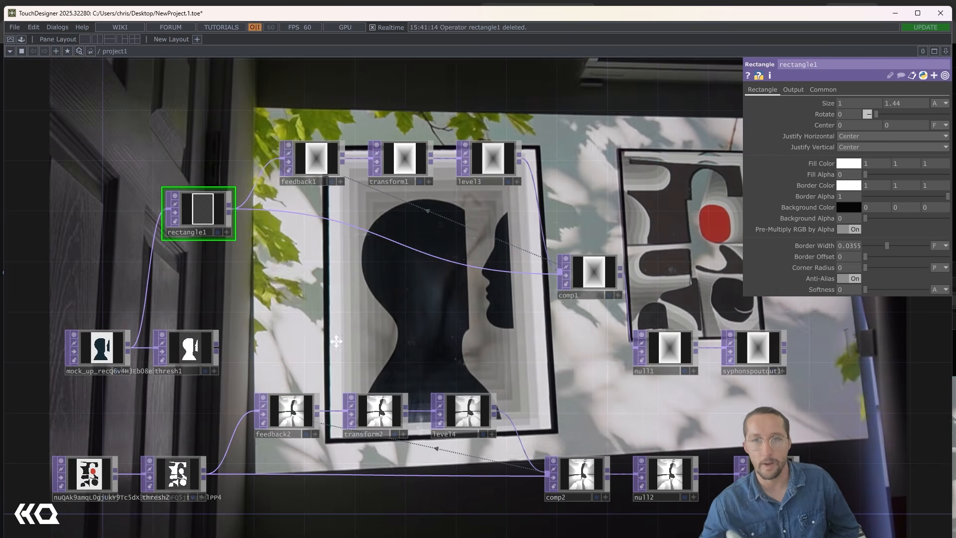
key(h)
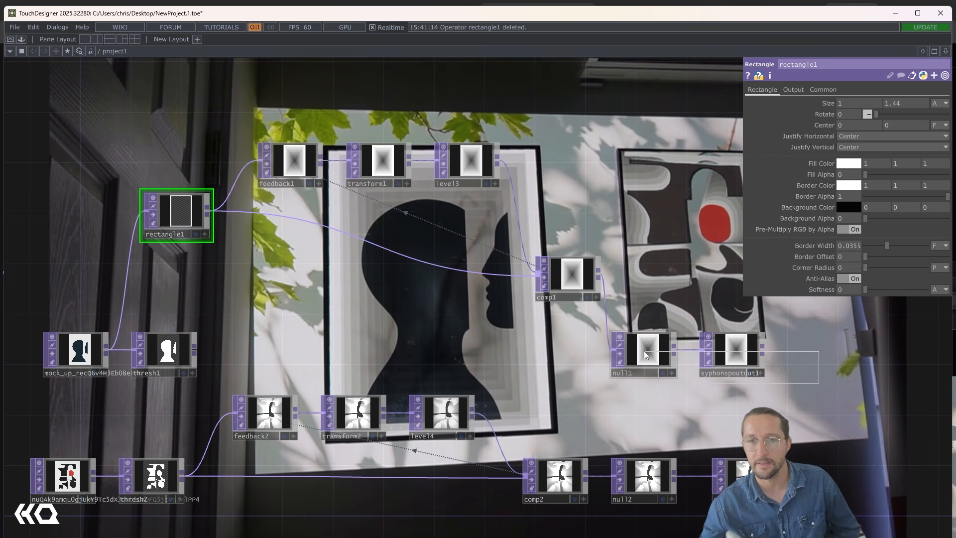
right_drag(644, 350, 736, 369)
drag(731, 353, 807, 353)
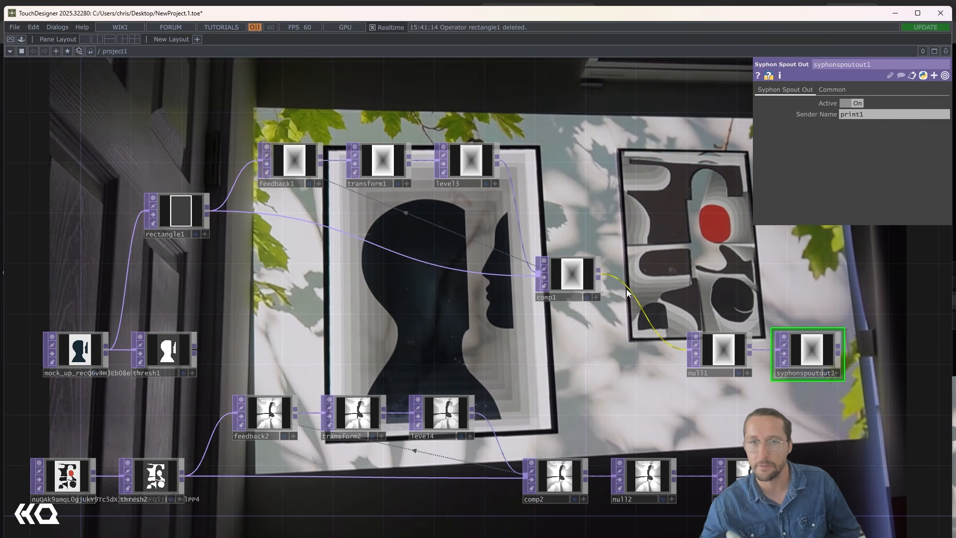
- Insert a Composite TOP on the wire between comp1 and null1
right_click(629, 272)
click(631, 276)
text(comp)
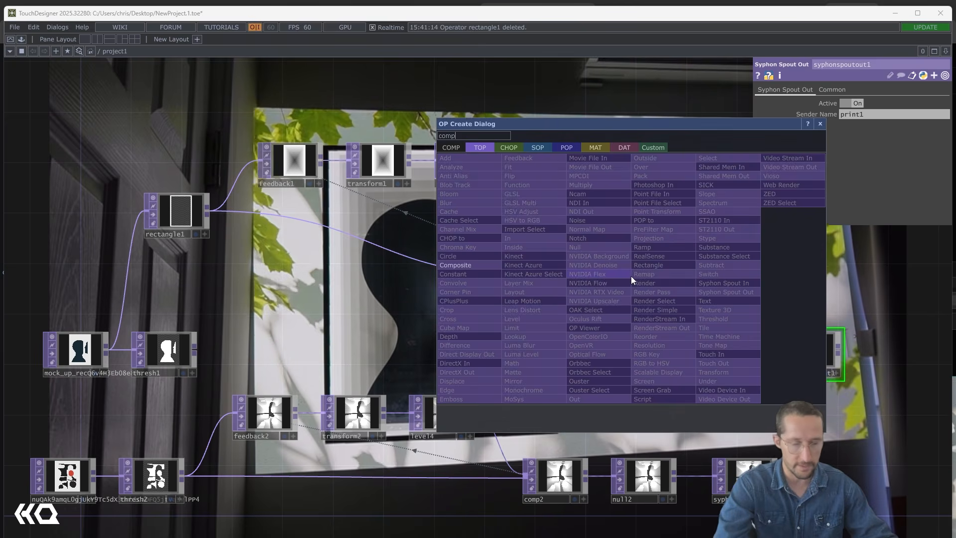
key(Return)
click(631, 275)
- Space out comp3, null1 and syphonspoutout1, and connect thresh1 as comp3's second input
right_drag(882, 413, 715, 351)
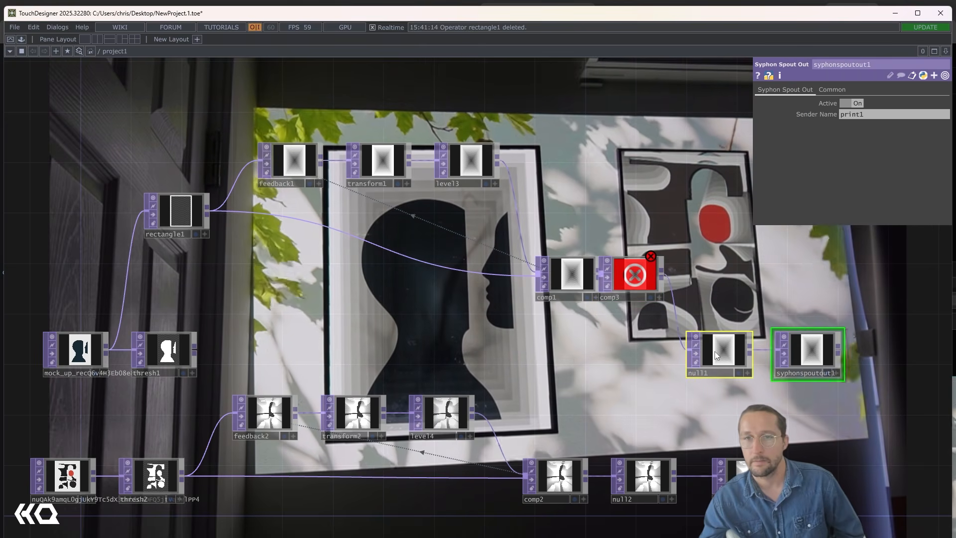
drag(715, 351, 777, 353)
drag(632, 280, 670, 319)
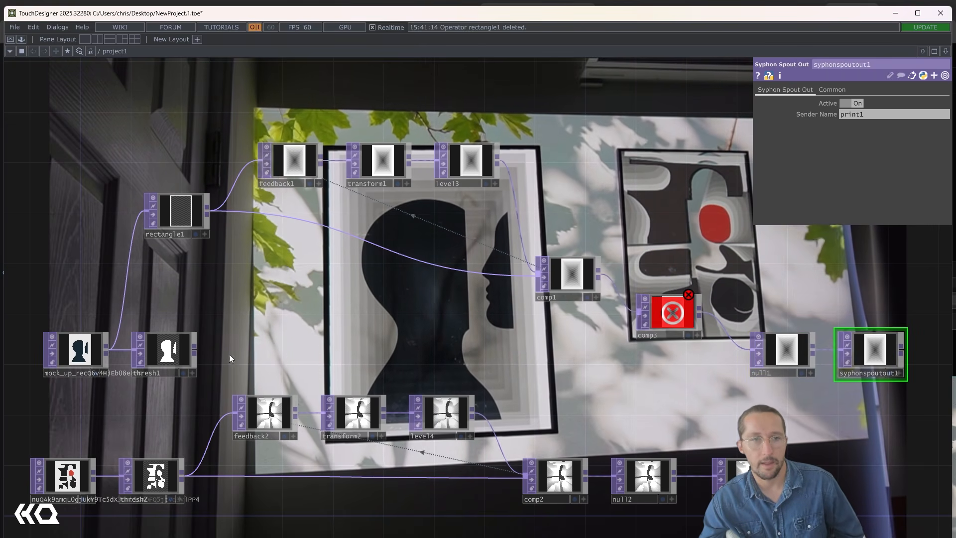
drag(198, 349, 667, 312)
scroll(667, 312, up, 3)
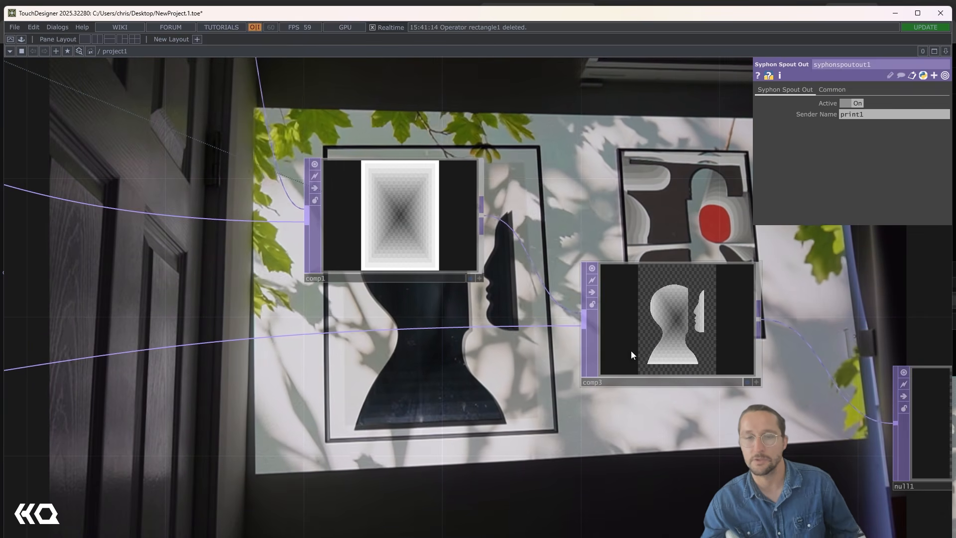
- Set thresh1's Comparator to Less to invert the silhouette mask
scroll(486, 371, down, 3)
drag(170, 363, 341, 358)
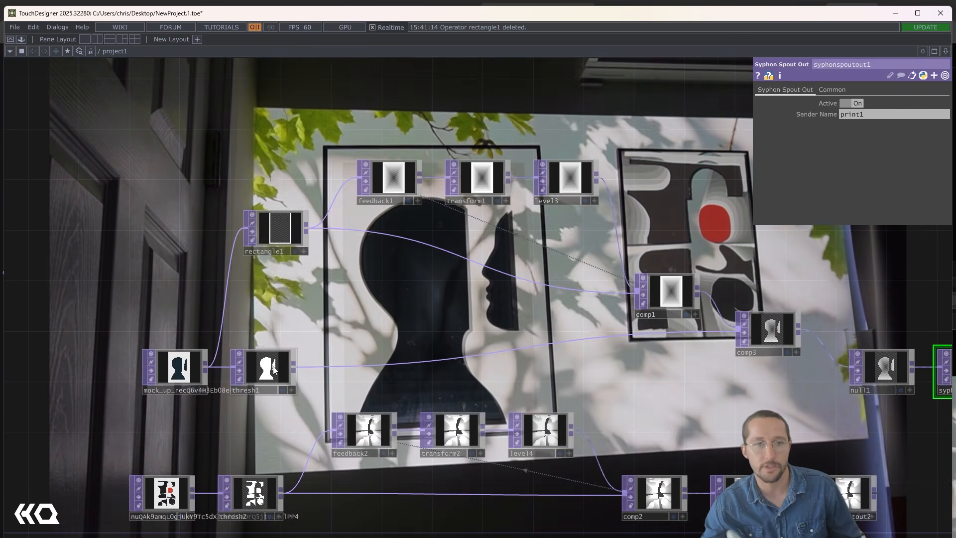
click(267, 369)
click(867, 100)
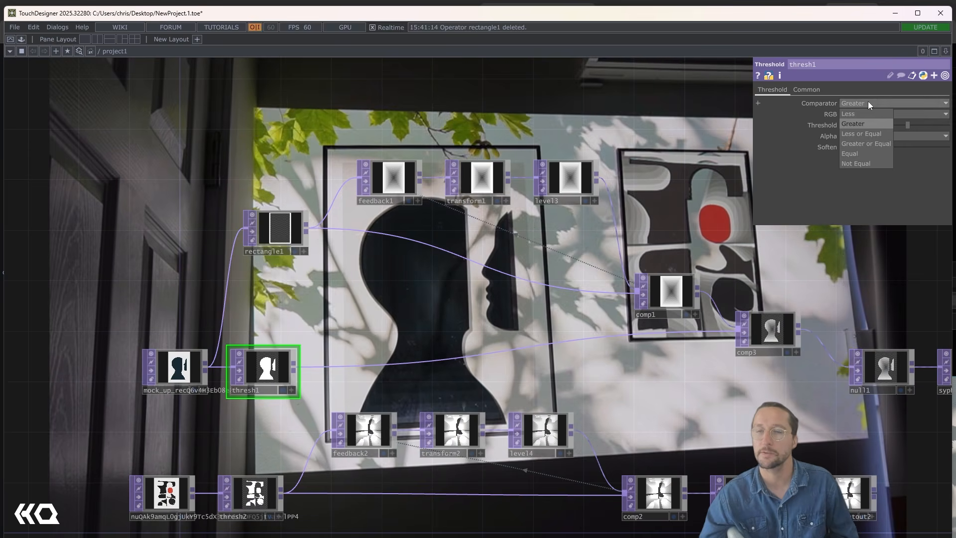
click(864, 113)
- Move comp3, null1 and syphonspoutout1 together up closer to comp1
drag(354, 340, 292, 351)
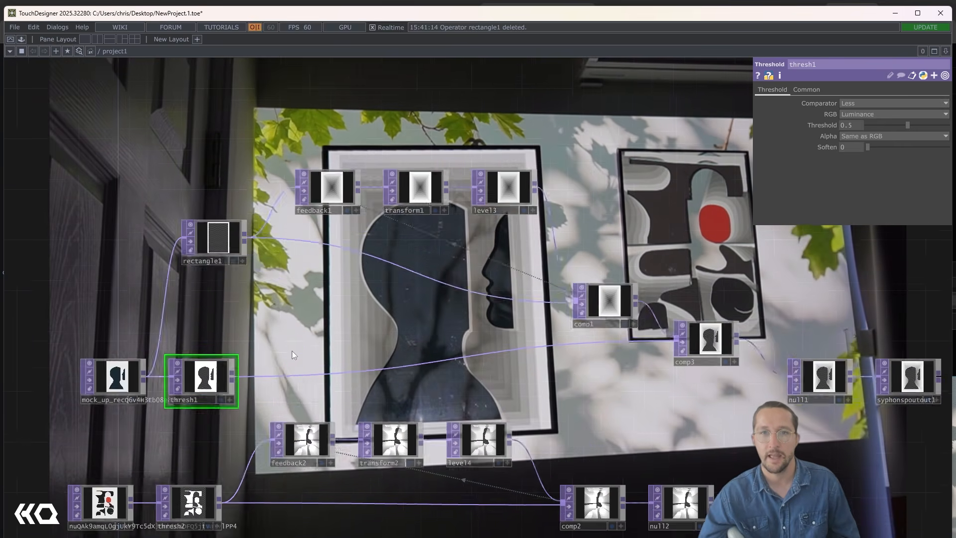
scroll(291, 350, down, 3)
drag(513, 335, 400, 339)
scroll(401, 338, down, 3)
scroll(524, 367, up, 6)
drag(524, 368, 596, 375)
scroll(596, 374, up, 2)
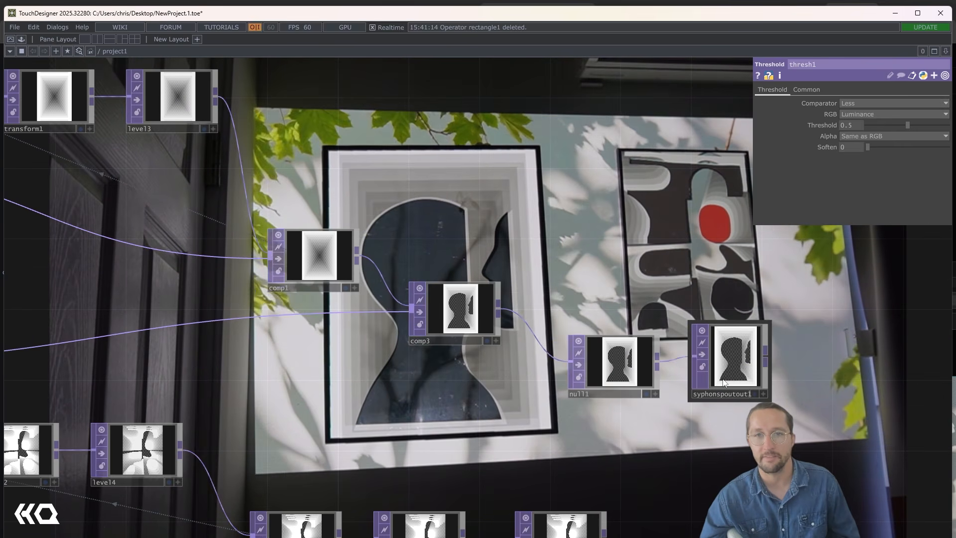
right_drag(393, 278, 726, 383)
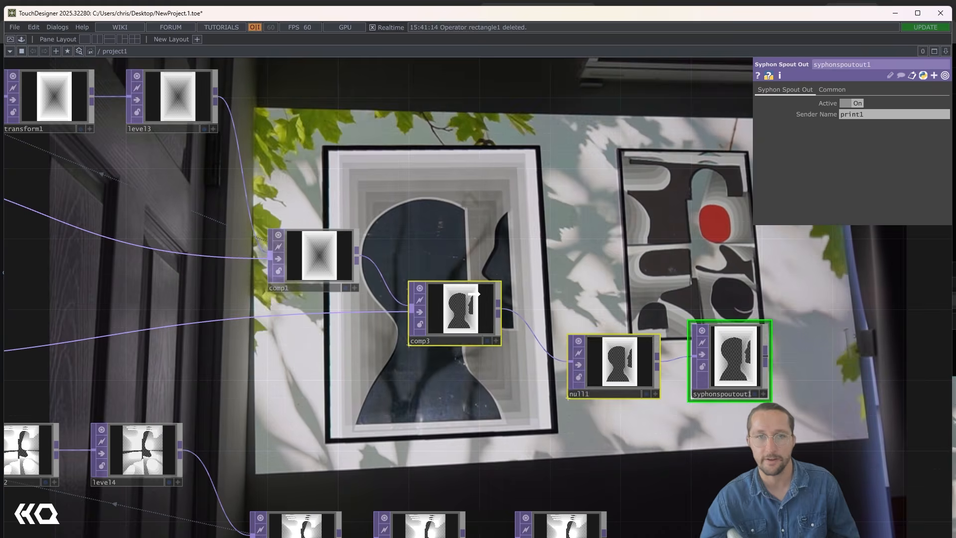
drag(458, 324, 478, 282)
- Change rectangle1's Border Color from its colour picker to a saturated red
scroll(478, 280, down, 3)
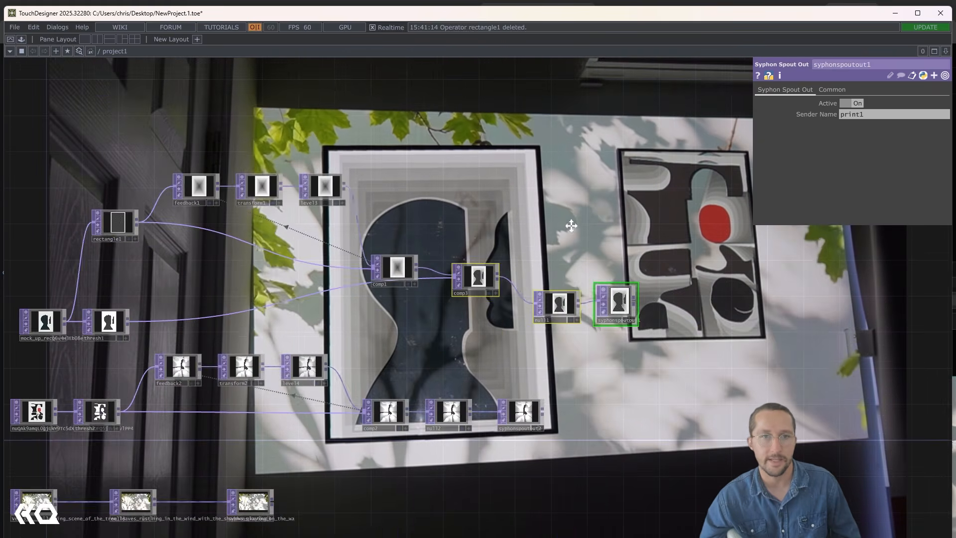
drag(572, 224, 765, 268)
scroll(306, 273, up, 3)
scroll(306, 273, up, 2)
drag(431, 393, 508, 393)
click(424, 261)
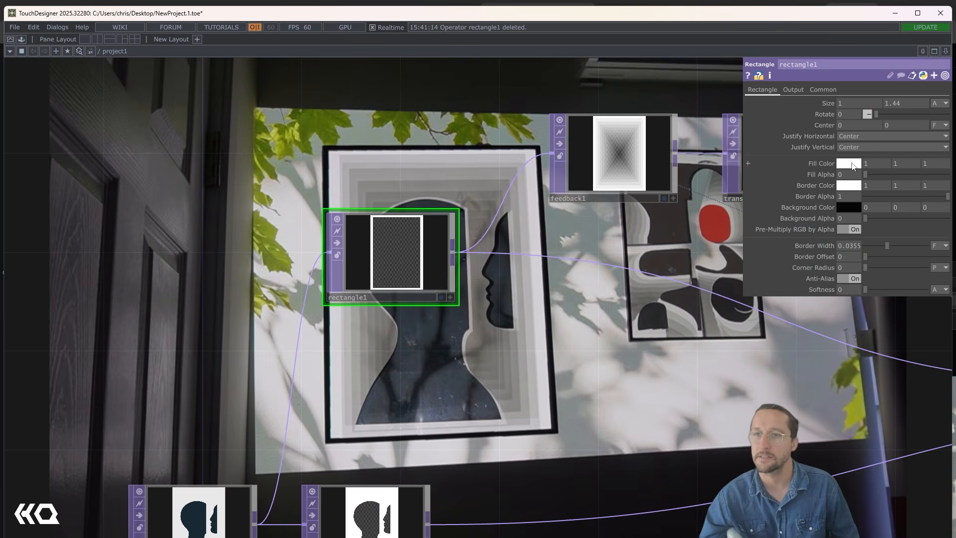
click(848, 185)
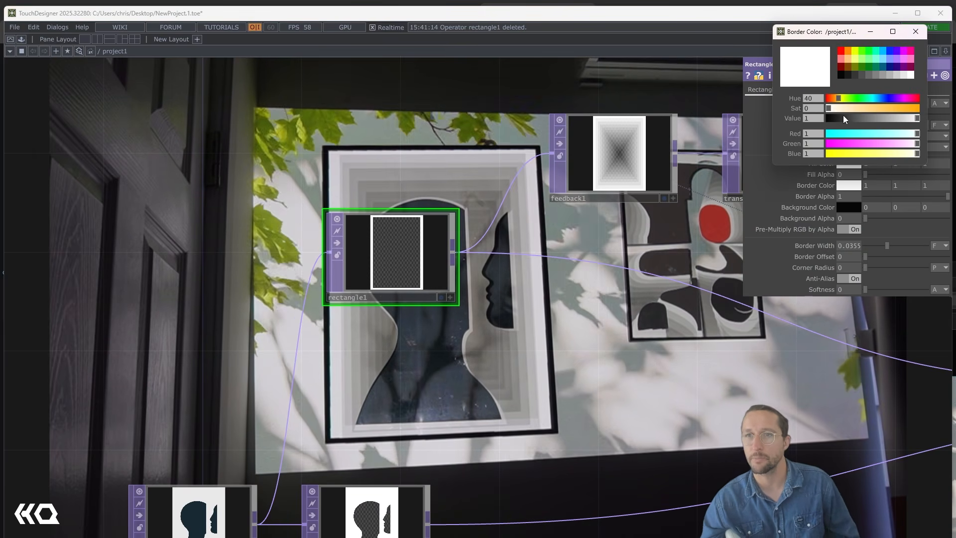
drag(841, 101, 915, 97)
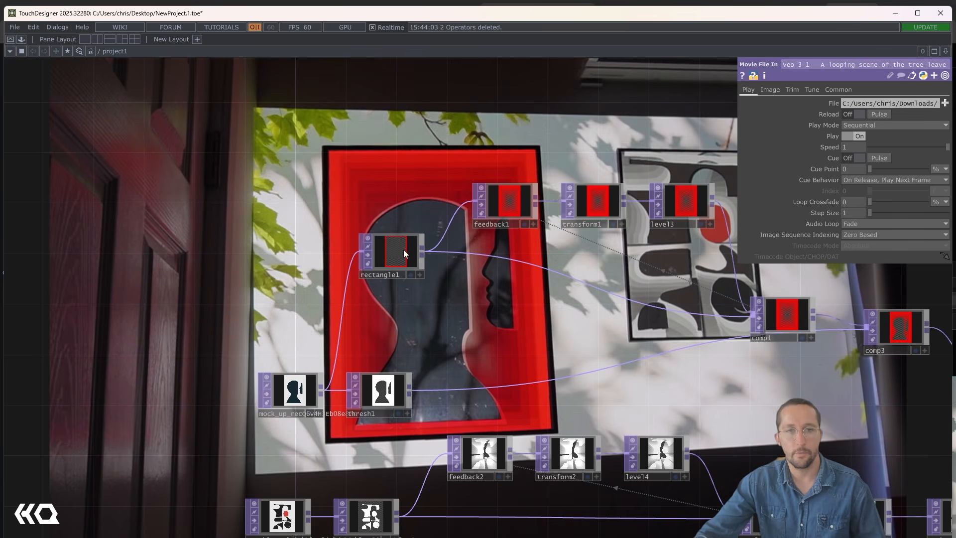
- Add a Constant TOP to the network beside rectangle1
key(Tab)
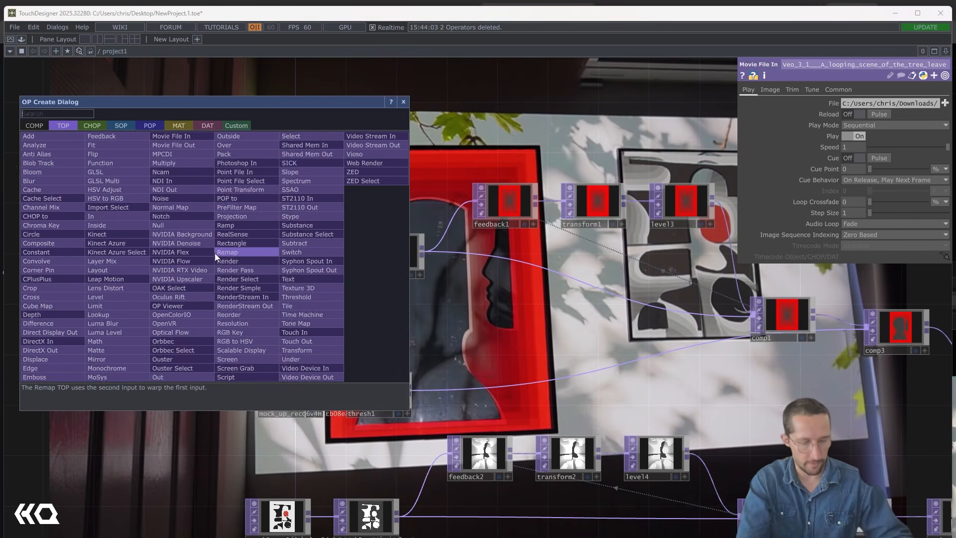
text(con)
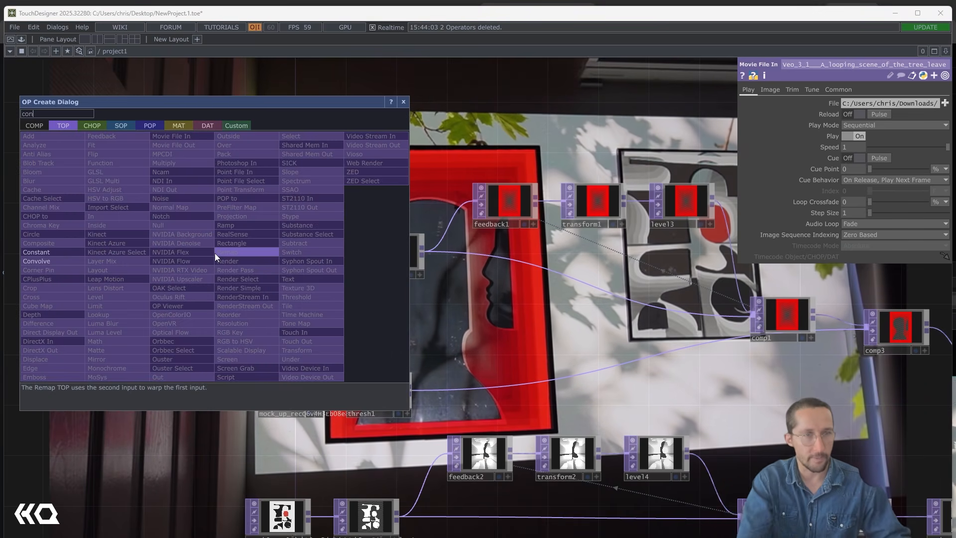
click(35, 250)
click(249, 253)
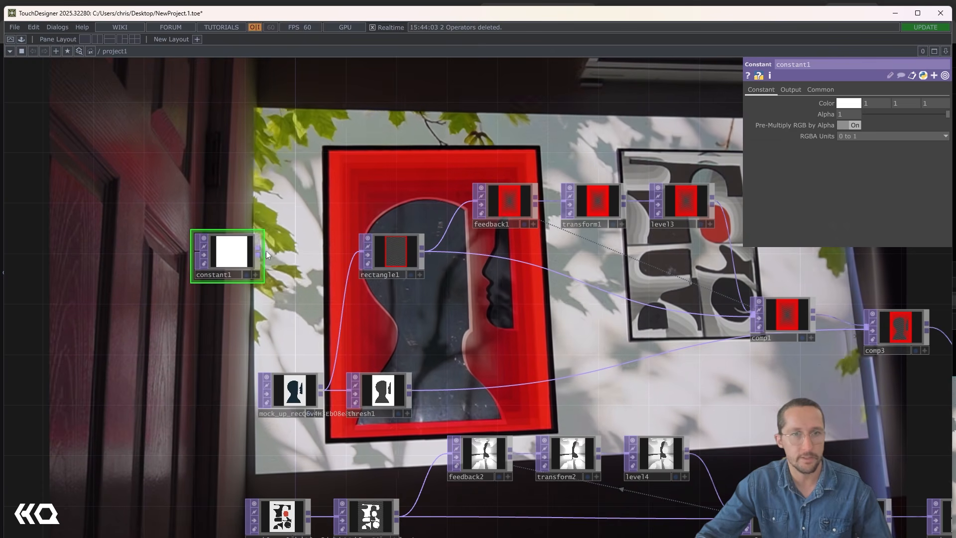
- Connect an HSV Adjust TOP to constant1's output and move both nodes farther away from rectangle1
key(Tab)
click(304, 255)
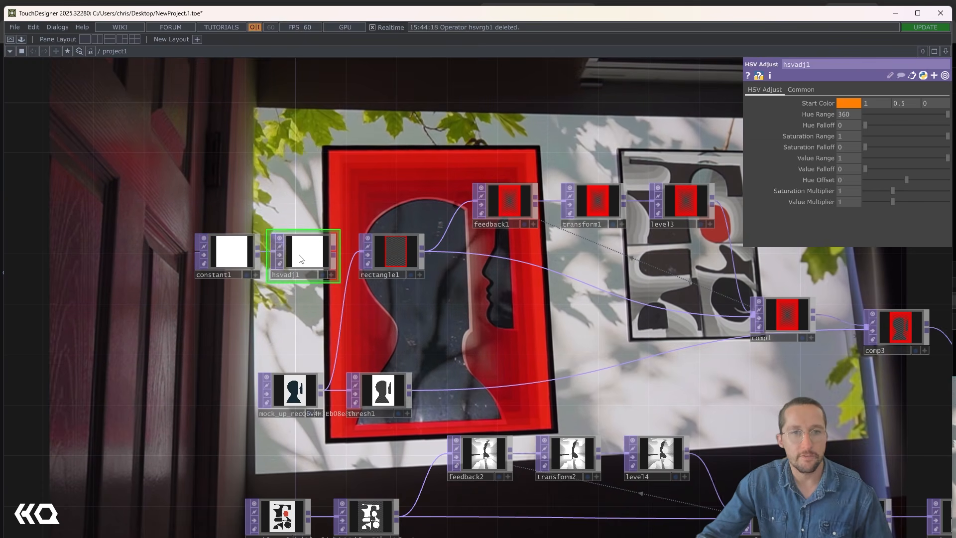
scroll(282, 286, up, 3)
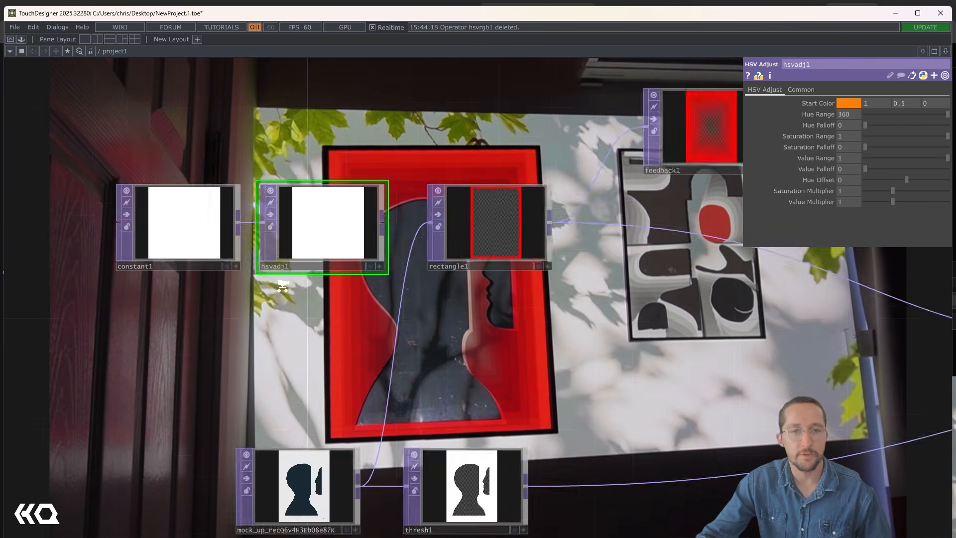
scroll(283, 287, up, 3)
scroll(305, 256, down, 5)
right_drag(174, 179, 341, 221)
drag(342, 222, 255, 221)
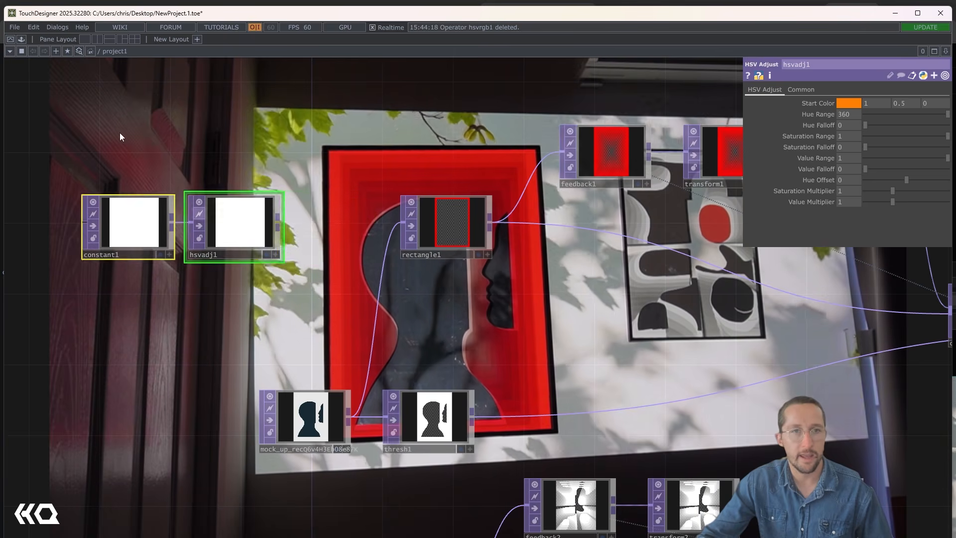
- Change constant1's Color to a fully saturated red
click(120, 137)
click(851, 105)
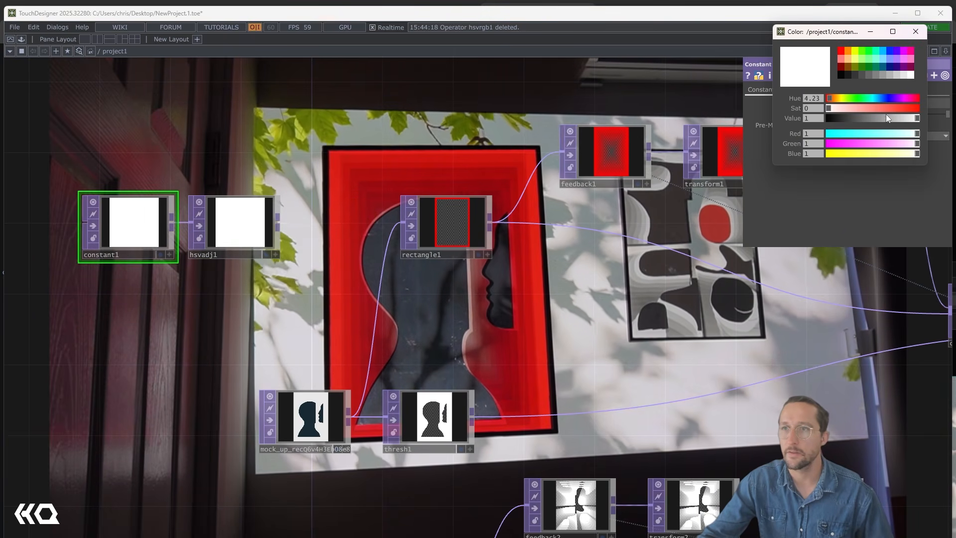
drag(887, 111, 923, 108)
click(914, 32)
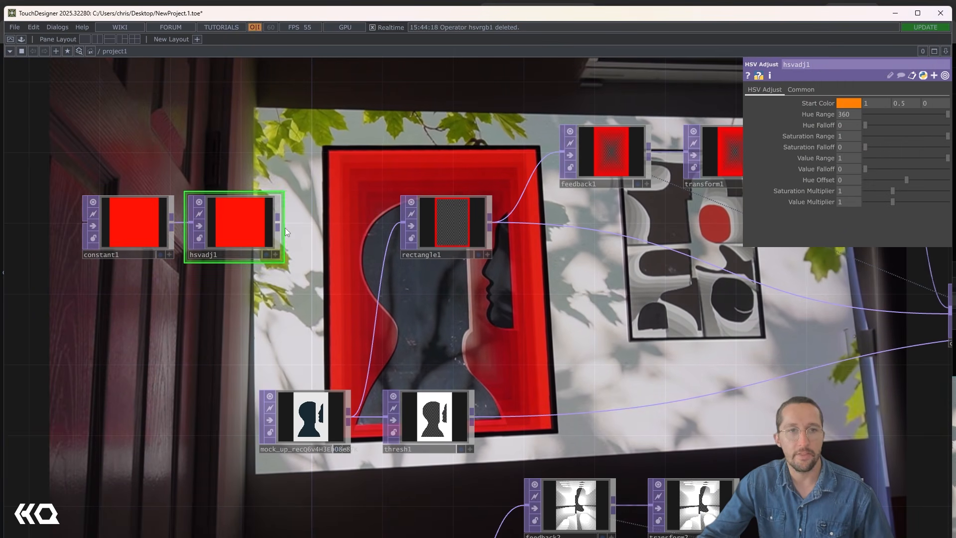
- Animate hsvadj1's Hue Offset with the expression absTime.seconds % 360
click(853, 180)
text(absTimer.)
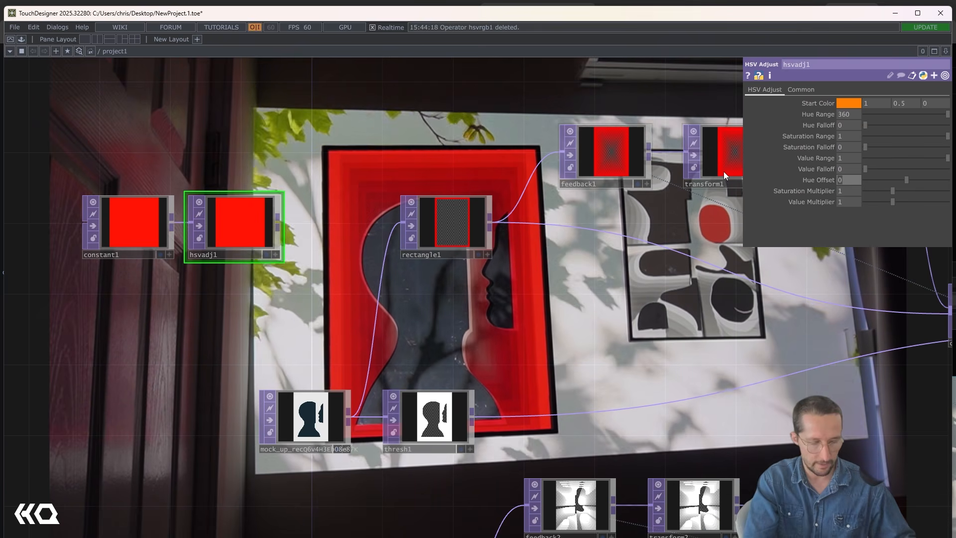
text(seconds)
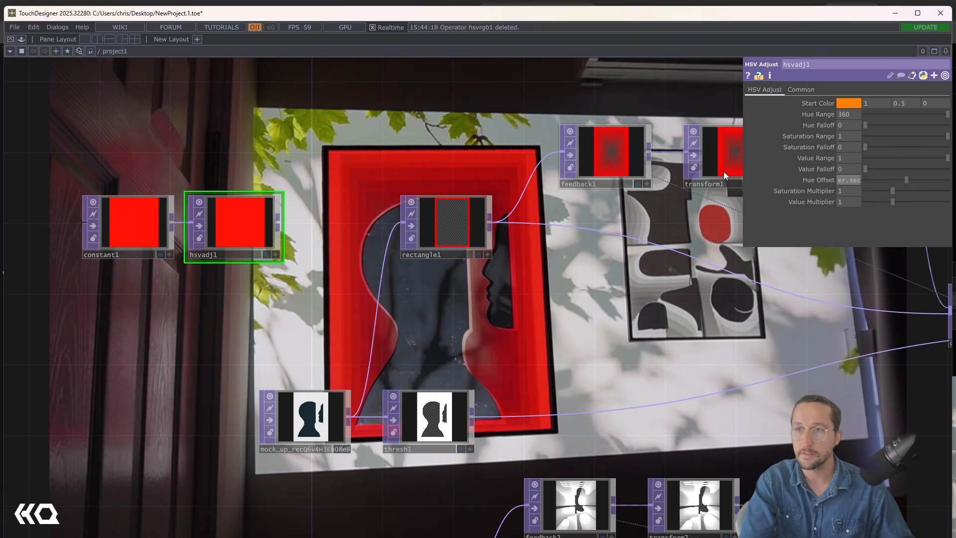
key(Return)
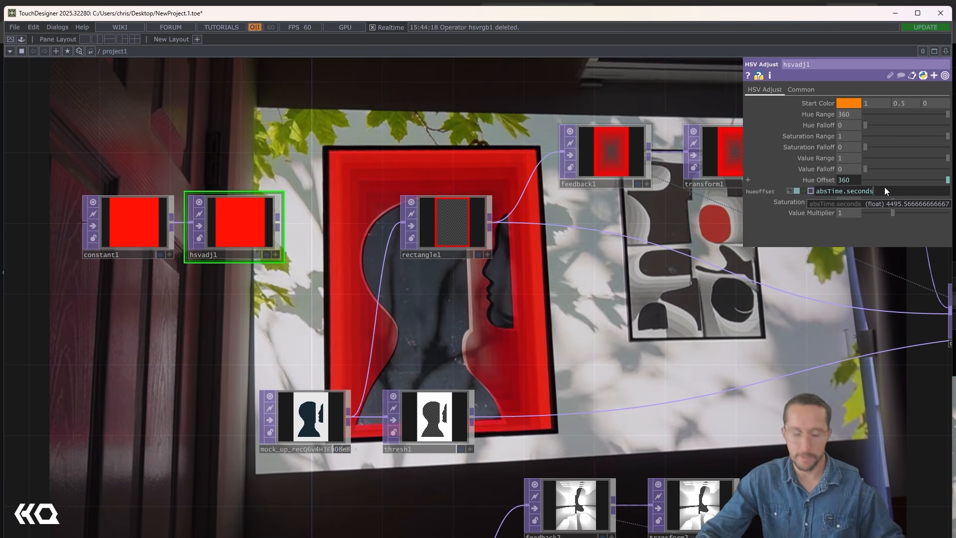
text(%)
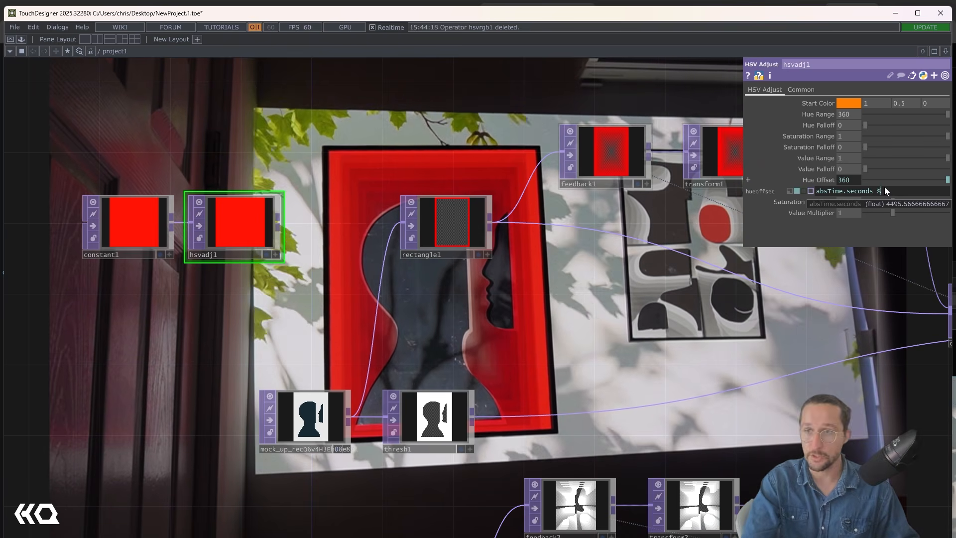
text( 360)
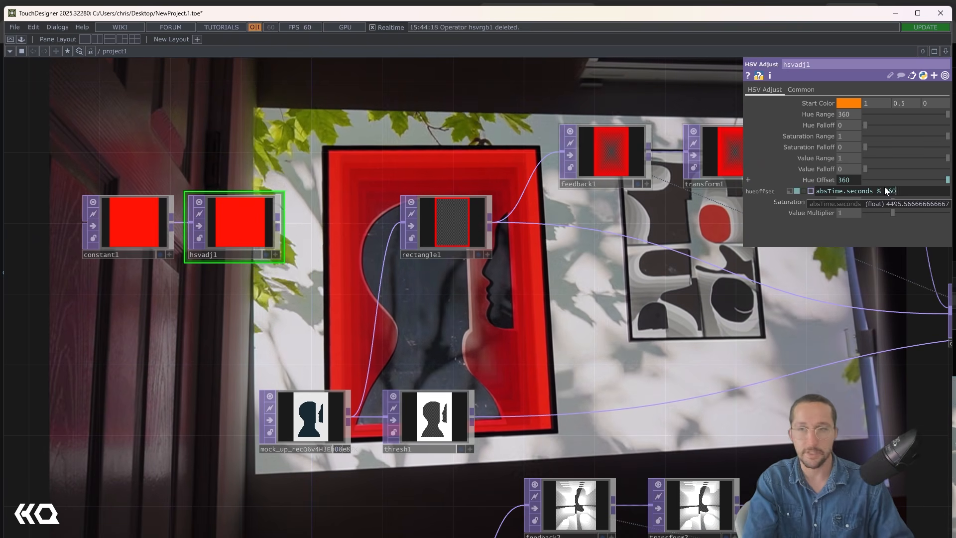
key(Return)
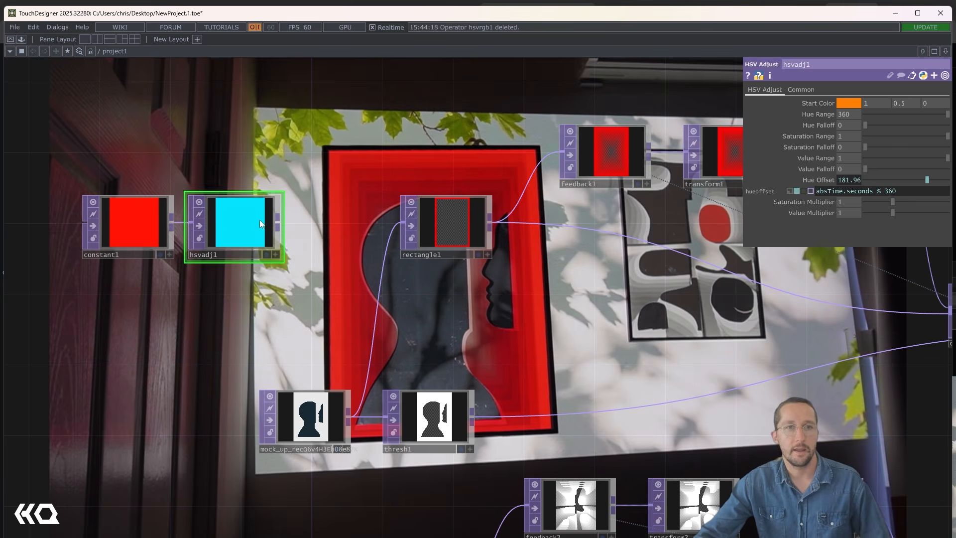
- Set the Crop of topto1, which reads hsvadj1, to Pixel (U,V) so it samples a single pixel
drag(249, 226, 294, 280)
scroll(309, 269, up, 5)
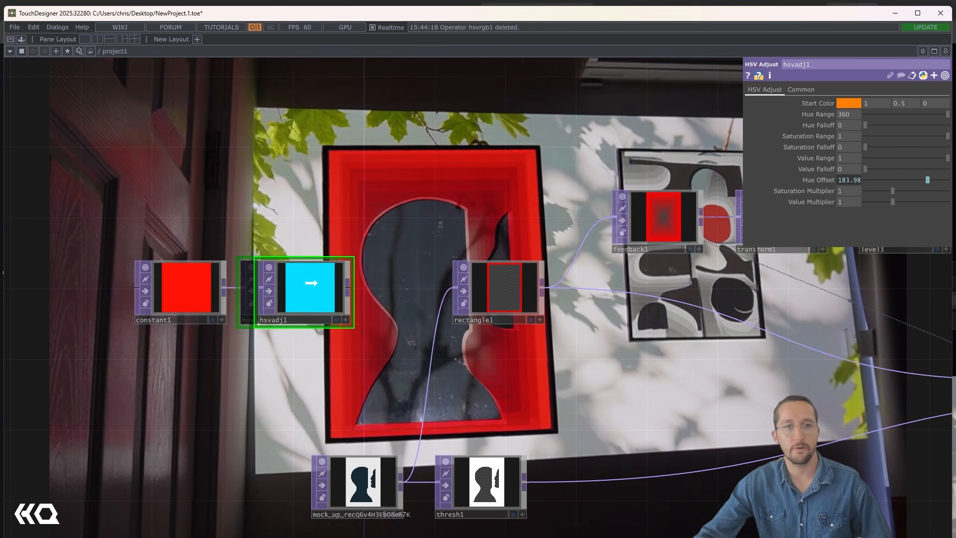
mouse_move(847, 181)
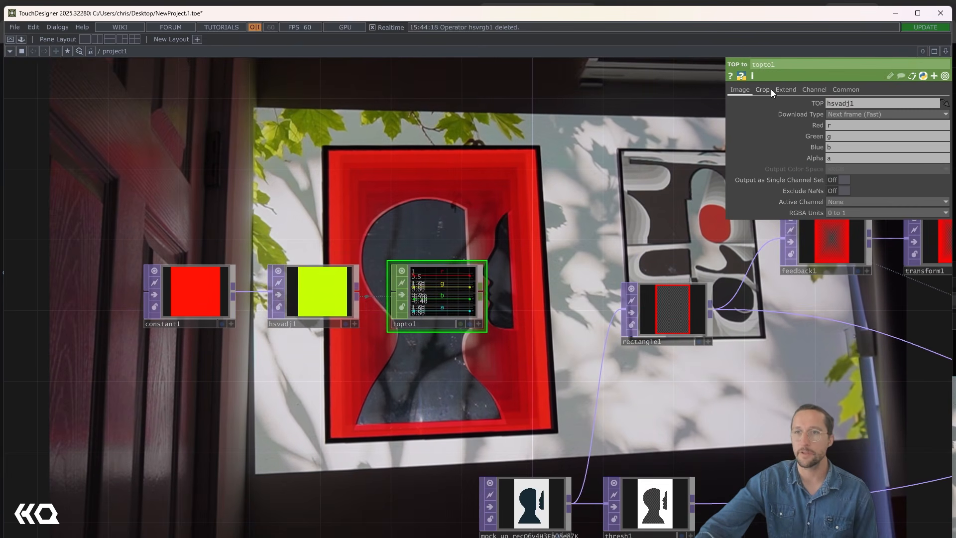
click(763, 89)
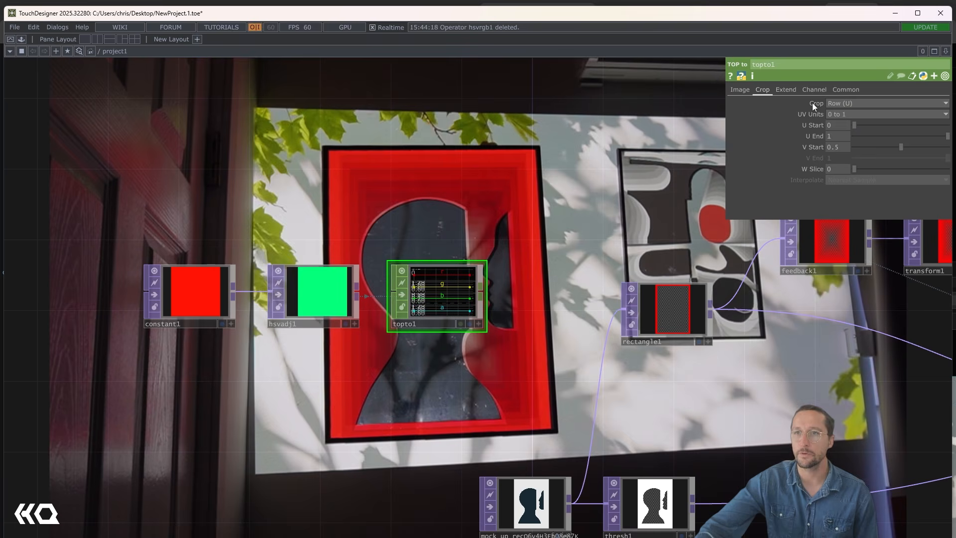
click(848, 104)
click(846, 108)
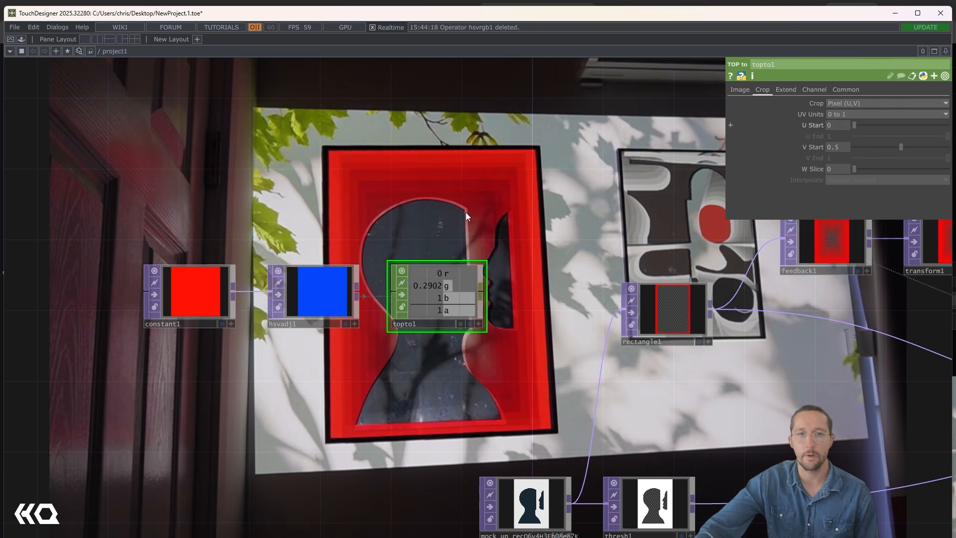
- Link rectangle1's Border Color red, green and blue values to topto1's r, g and b channels as CHOP References
click(664, 299)
scroll(485, 340, up, 3)
click(474, 319)
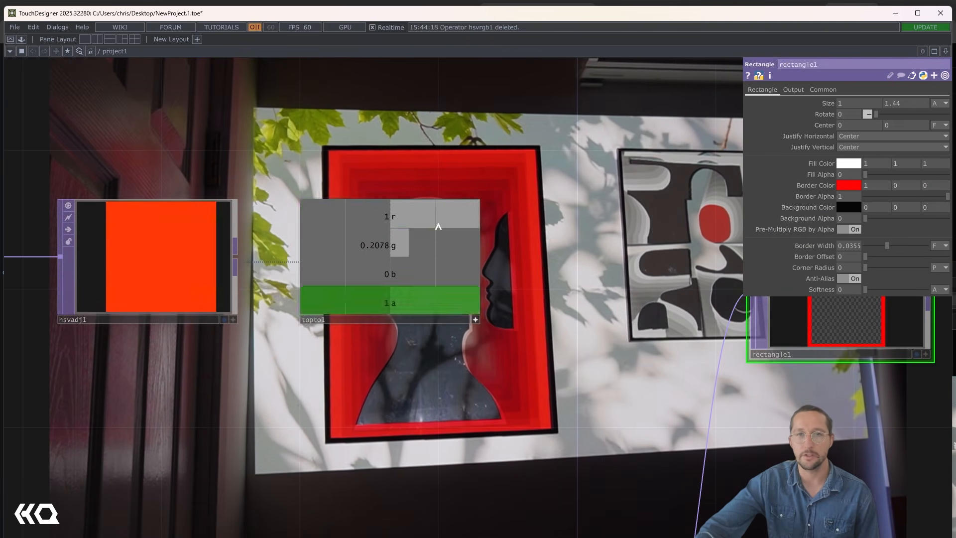
drag(429, 217, 886, 190)
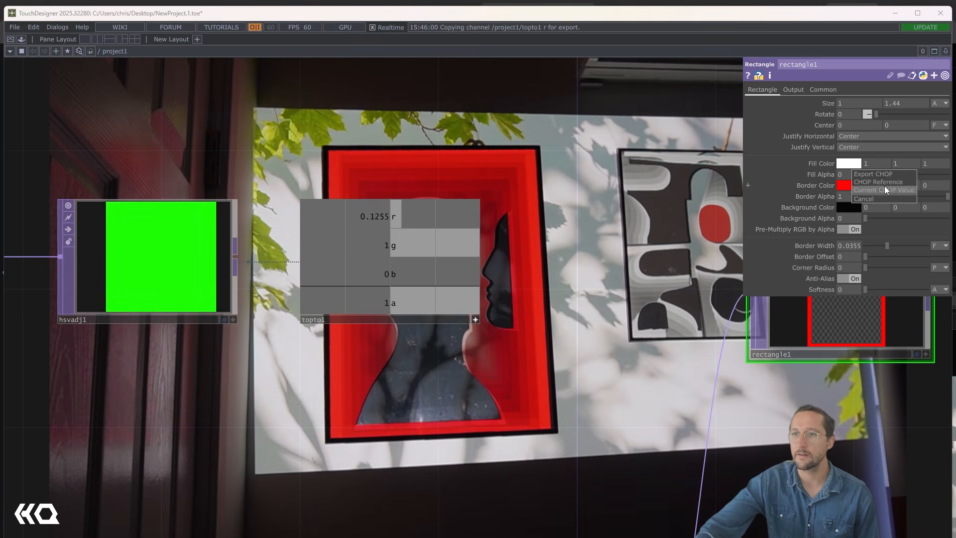
drag(377, 247, 903, 187)
click(910, 181)
drag(294, 288, 932, 187)
click(938, 181)
scroll(305, 241, down, 5)
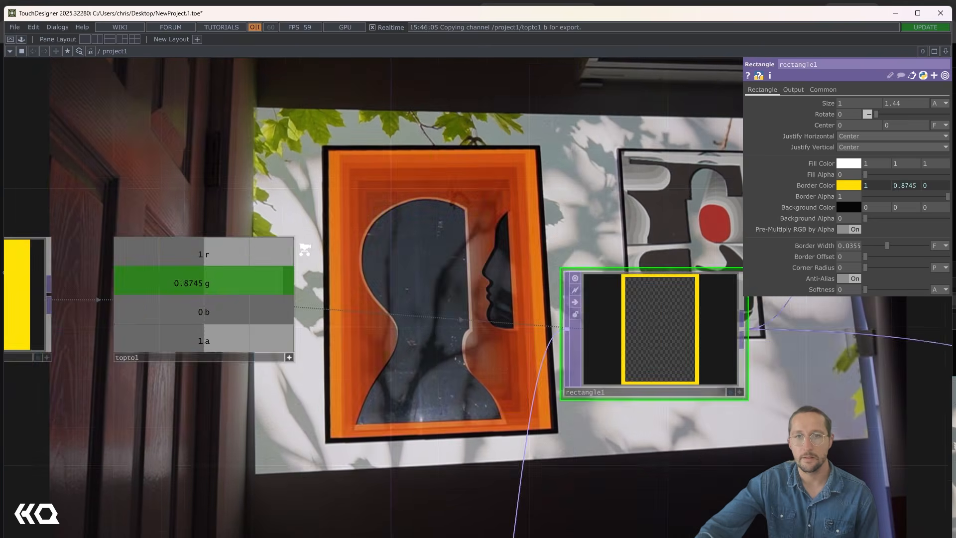
drag(374, 195, 209, 226)
drag(665, 292, 501, 244)
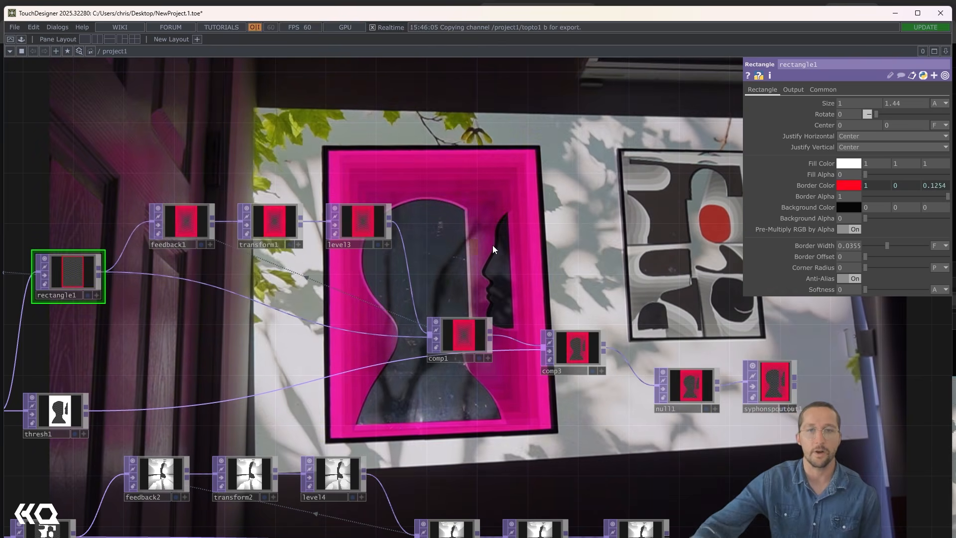
drag(288, 168, 654, 171)
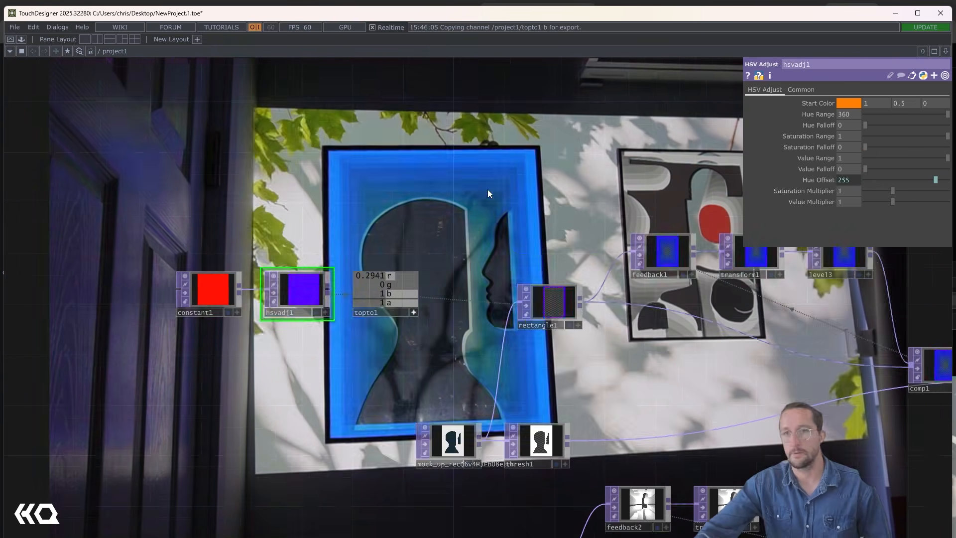
drag(488, 189, 390, 202)
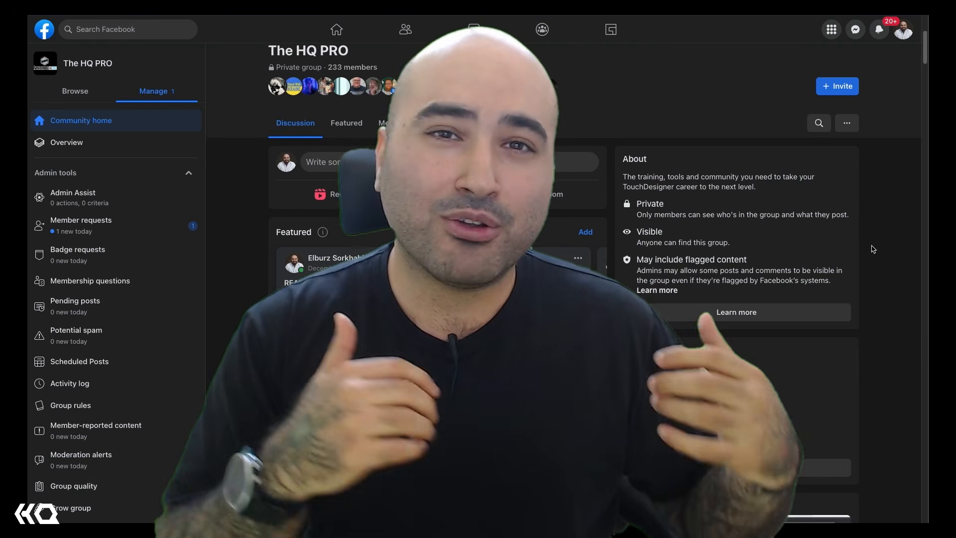
scroll(872, 249, down, 2)
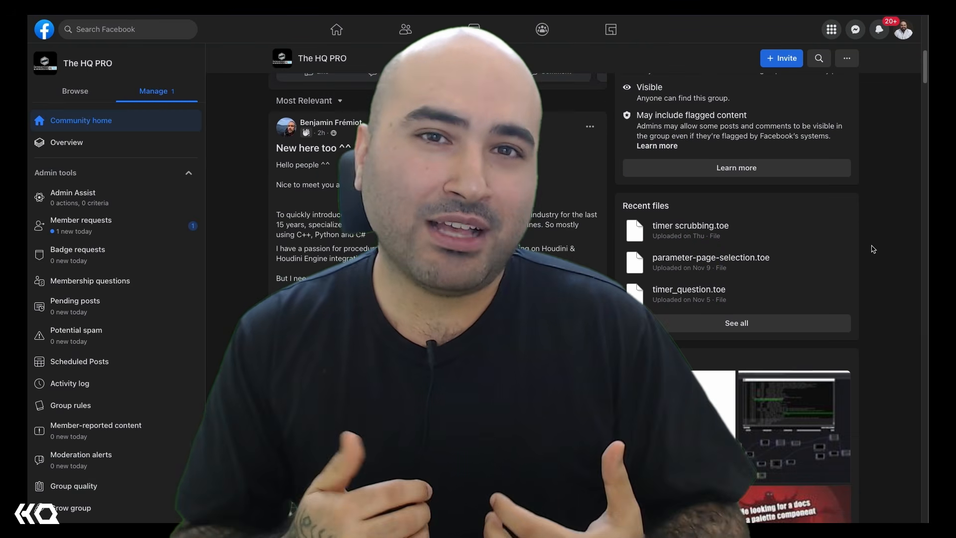